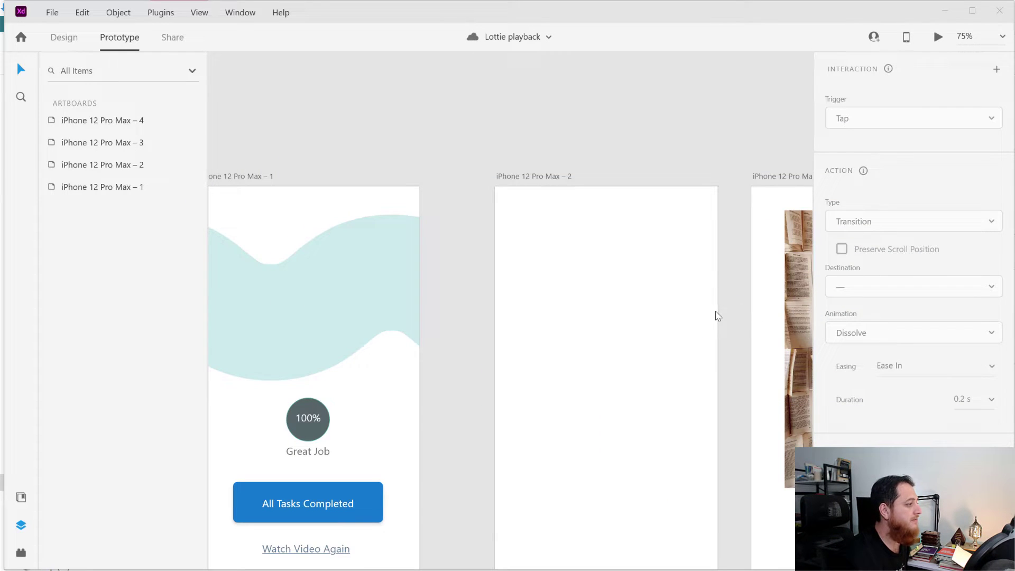
{"action": "left_click_drag", "start_coordinate": [551, 156], "coordinate": [394, 429]}
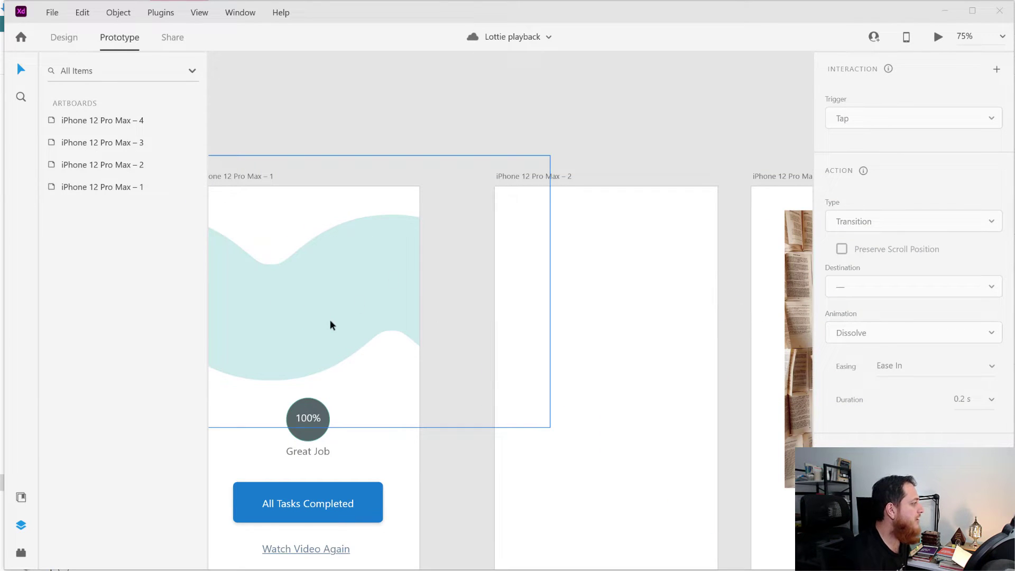
{"action": "left_click", "coordinate": [332, 298]}
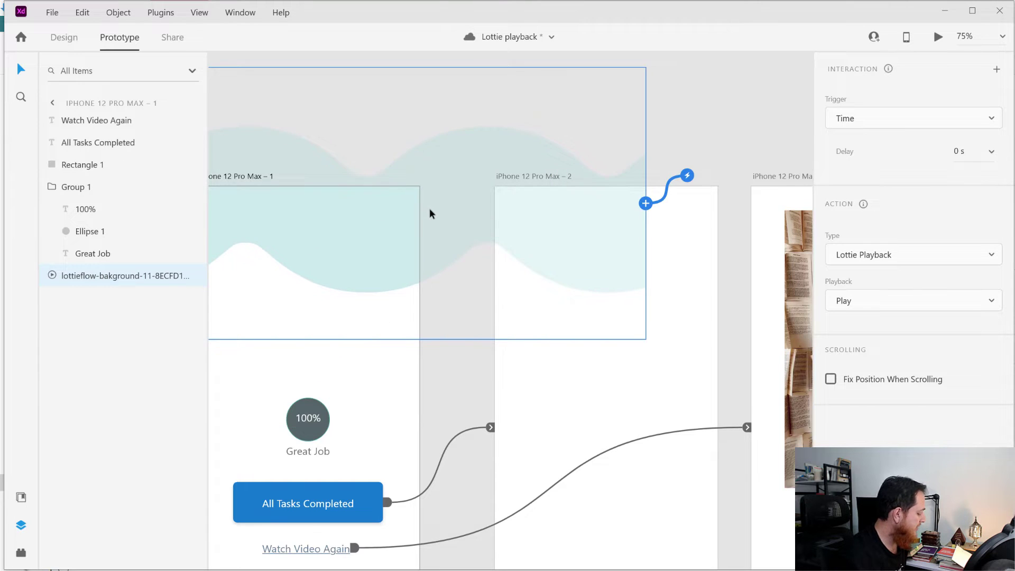
{"action": "key", "text": "ctrl+z"}
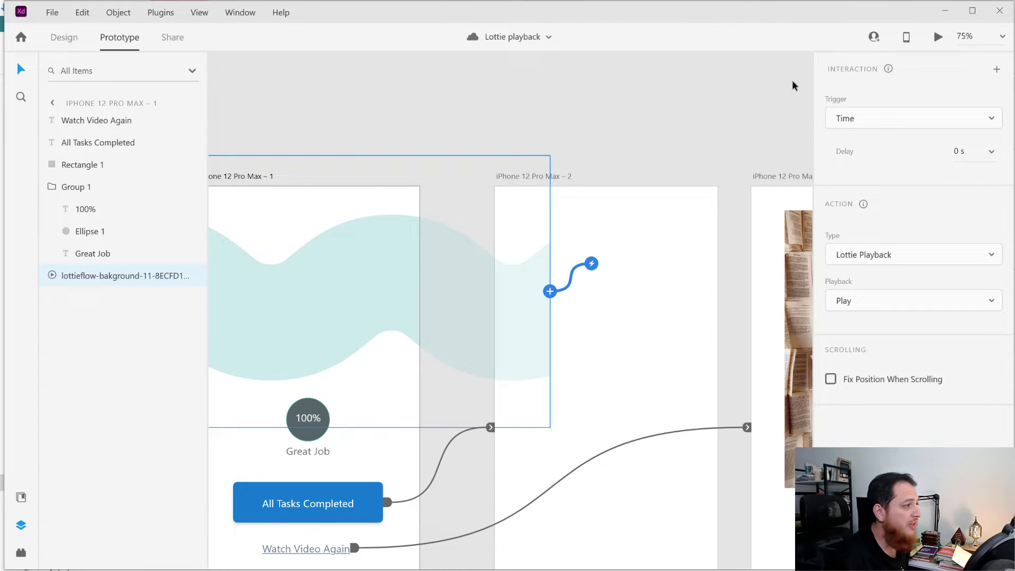
Step: Preview the prototype and test the All Tasks Completed button, closing the preview when done
{"action": "left_click", "coordinate": [938, 38]}
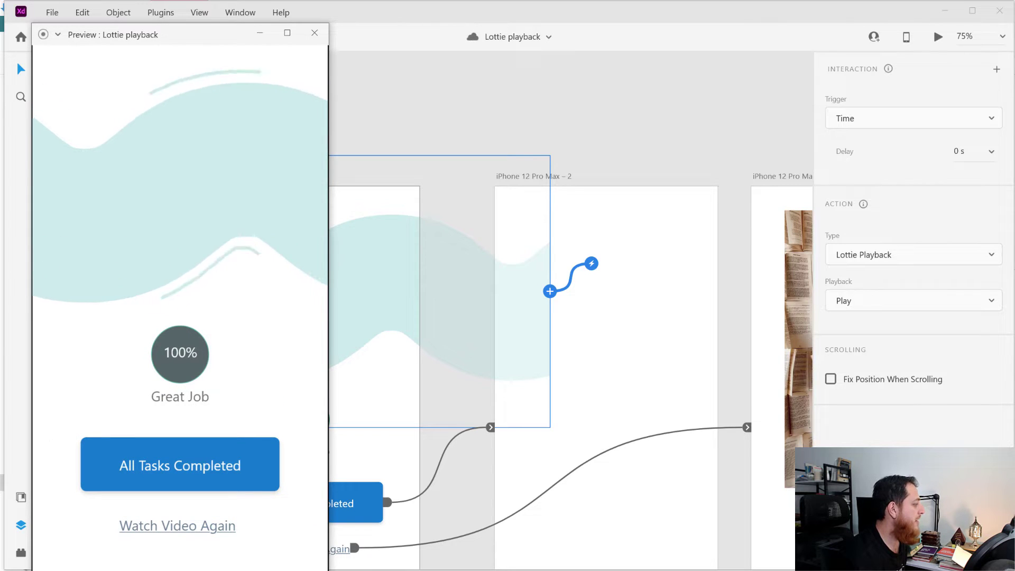
{"action": "left_click_drag", "start_coordinate": [231, 46], "coordinate": [418, 25]}
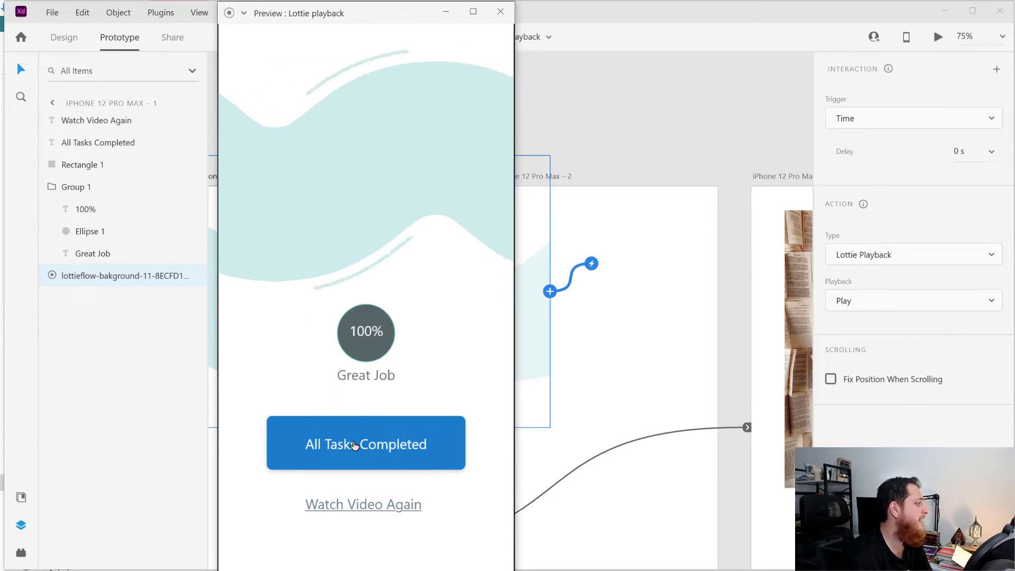
{"action": "left_click", "coordinate": [355, 446]}
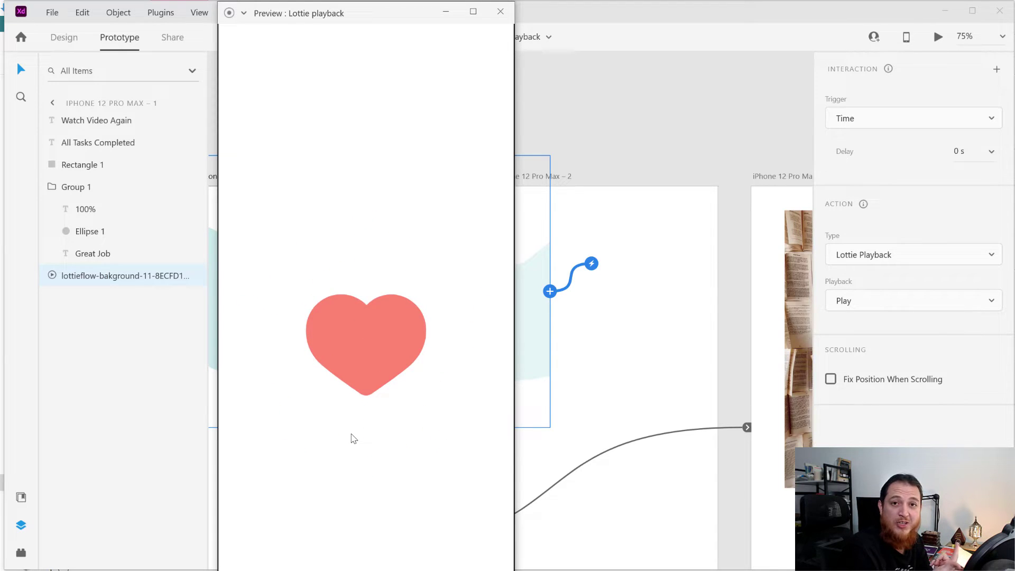
{"action": "left_click", "coordinate": [501, 11]}
Step: Preview the prototype again and test the Watch Video Again link, closing the preview when done
{"action": "left_click", "coordinate": [939, 37]}
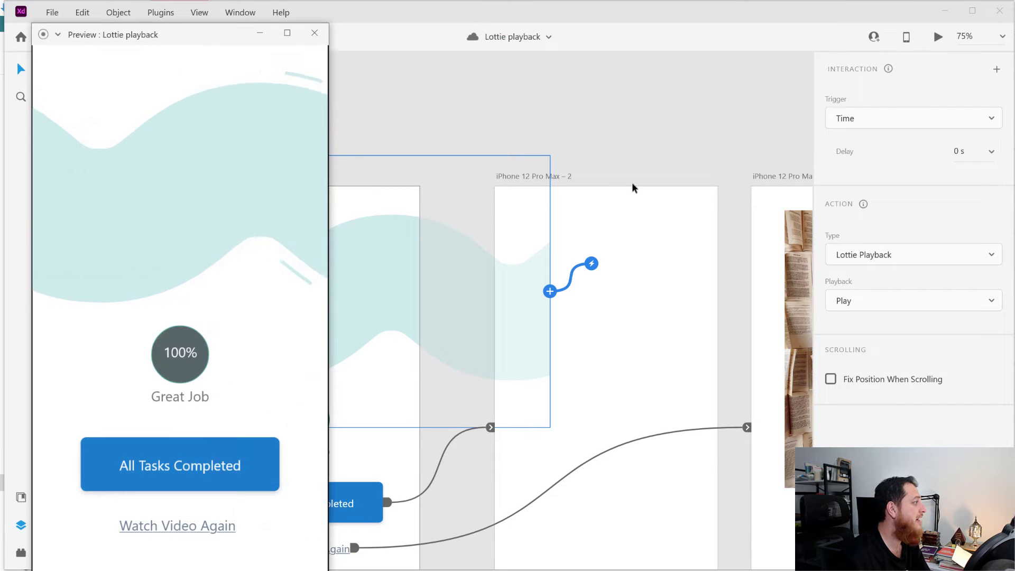
{"action": "left_click_drag", "start_coordinate": [197, 41], "coordinate": [214, 18]}
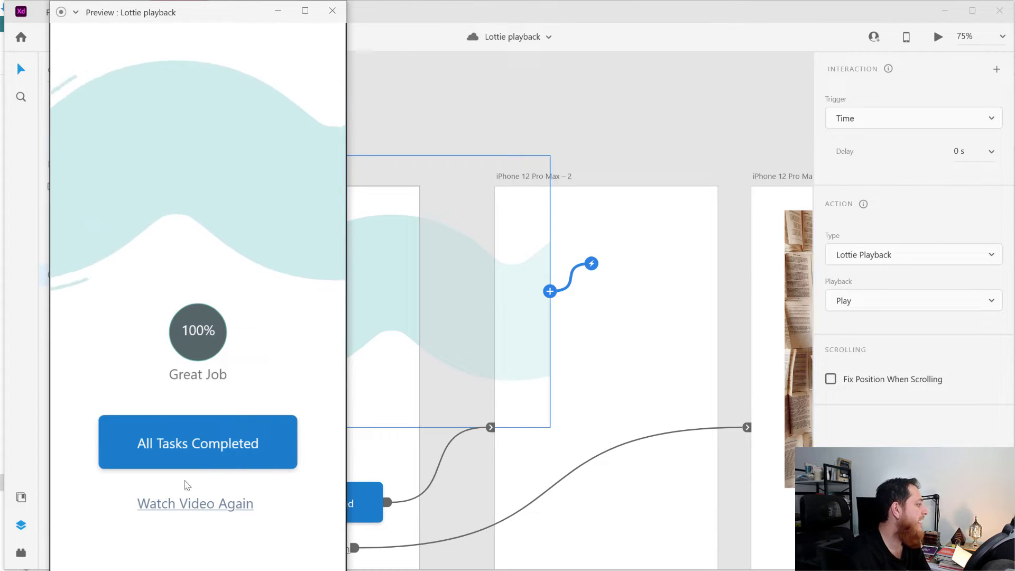
{"action": "left_click", "coordinate": [184, 509]}
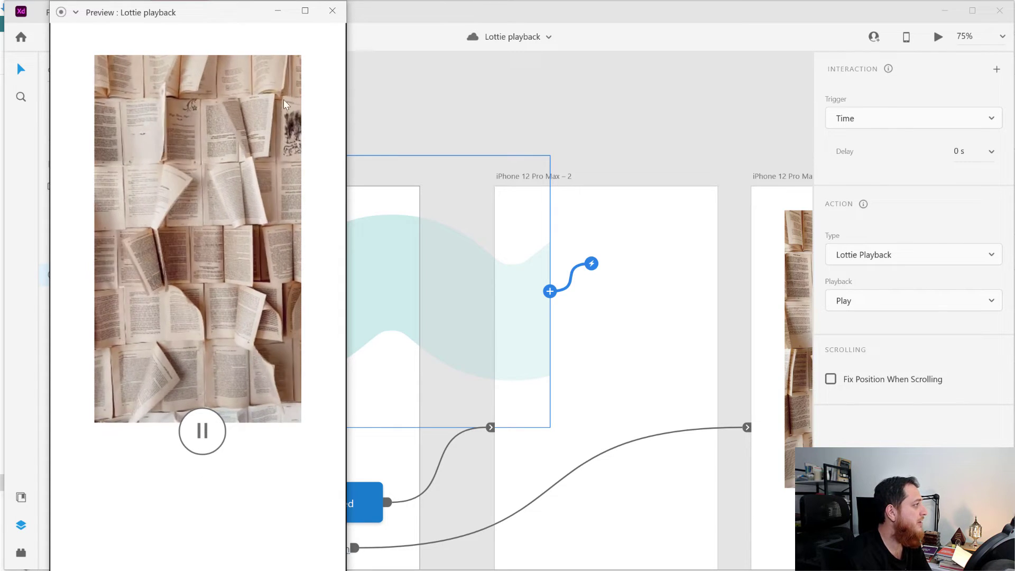
{"action": "left_click", "coordinate": [332, 11]}
Step: Link the pause button group on artboard iPhone 12 Pro Max – 4 to iPhone 12 Pro Max – 3 with a Tap-triggered Dissolve transition
{"action": "scroll", "coordinate": [685, 331], "scroll_direction": "right", "scroll_amount": 10}
{"action": "scroll", "coordinate": [685, 332], "scroll_direction": "down", "scroll_amount": 2}
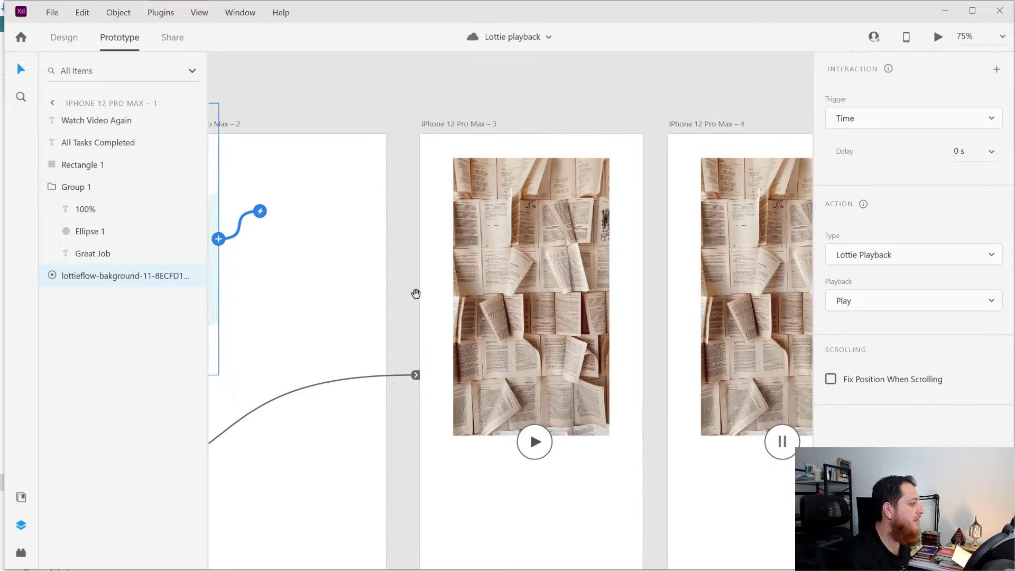
{"action": "left_click", "coordinate": [571, 105]}
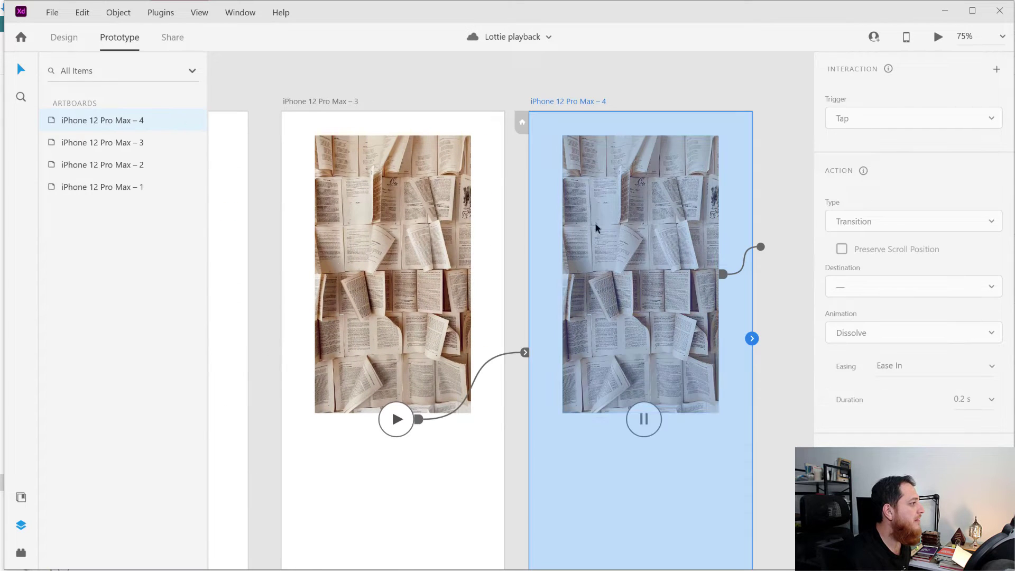
{"action": "left_click", "coordinate": [643, 431]}
{"action": "left_click_drag", "start_coordinate": [662, 420], "coordinate": [458, 384]}
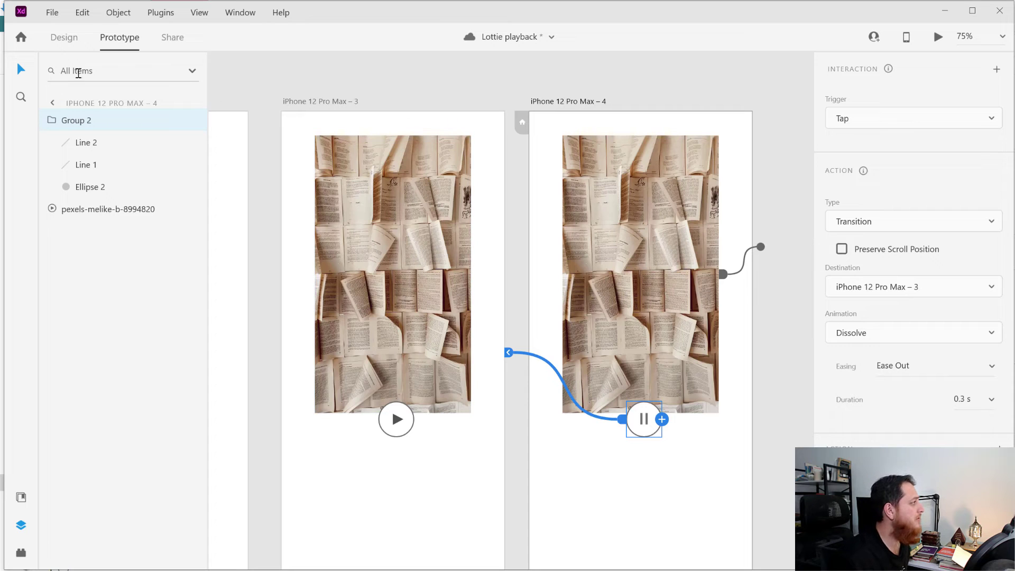
Step: Preview the prototype and test the pause button under the book video, closing the preview when done
{"action": "left_click", "coordinate": [939, 37]}
{"action": "left_click", "coordinate": [185, 450]}
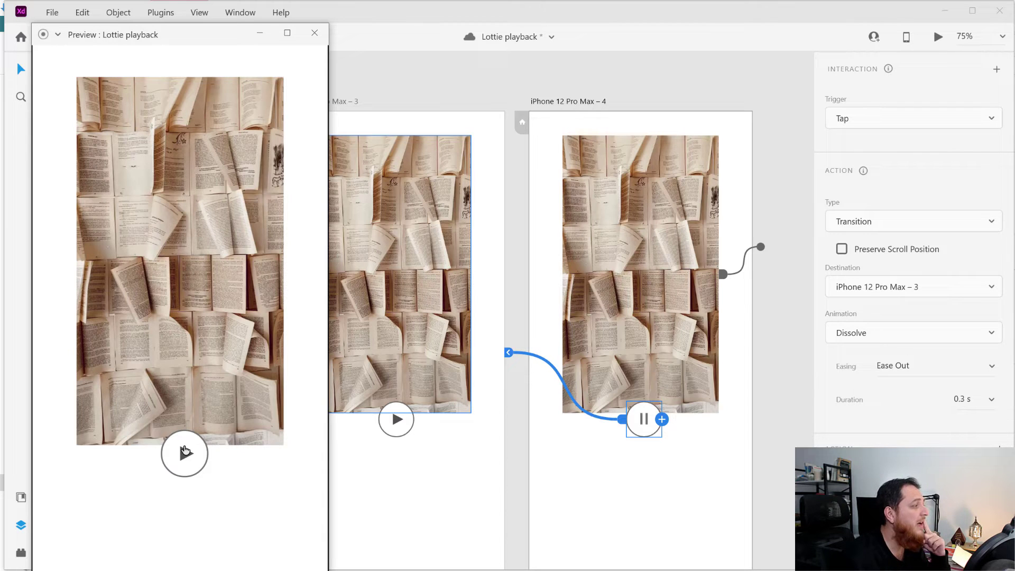
{"action": "left_click", "coordinate": [315, 34]}
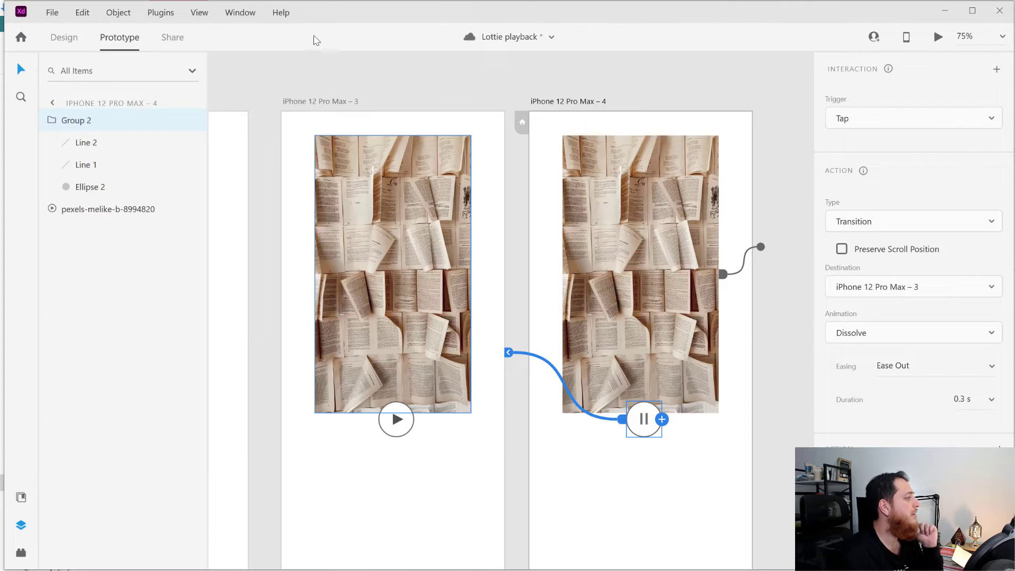
Step: Search the Creative Cloud Desktop plugin marketplace for "lottie"
{"action": "left_click_drag", "start_coordinate": [272, 350], "coordinate": [681, 339]}
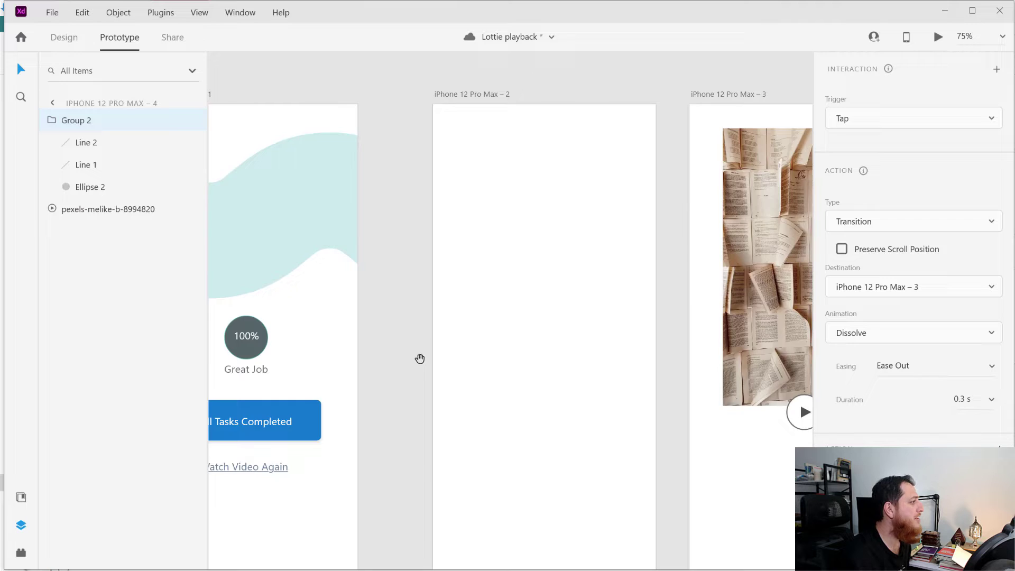
{"action": "left_click_drag", "start_coordinate": [419, 360], "coordinate": [644, 339]}
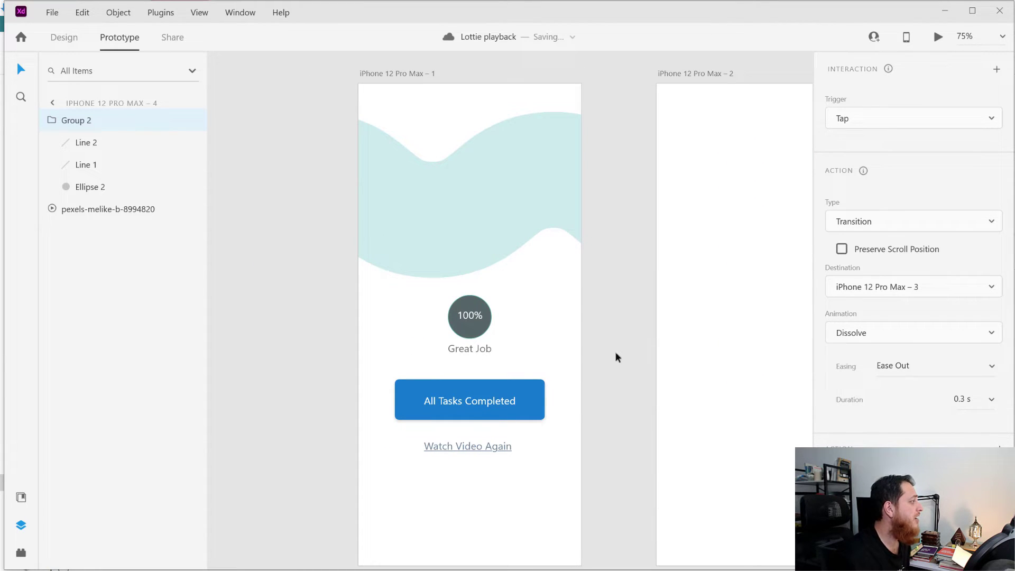
{"action": "left_click", "coordinate": [22, 554]}
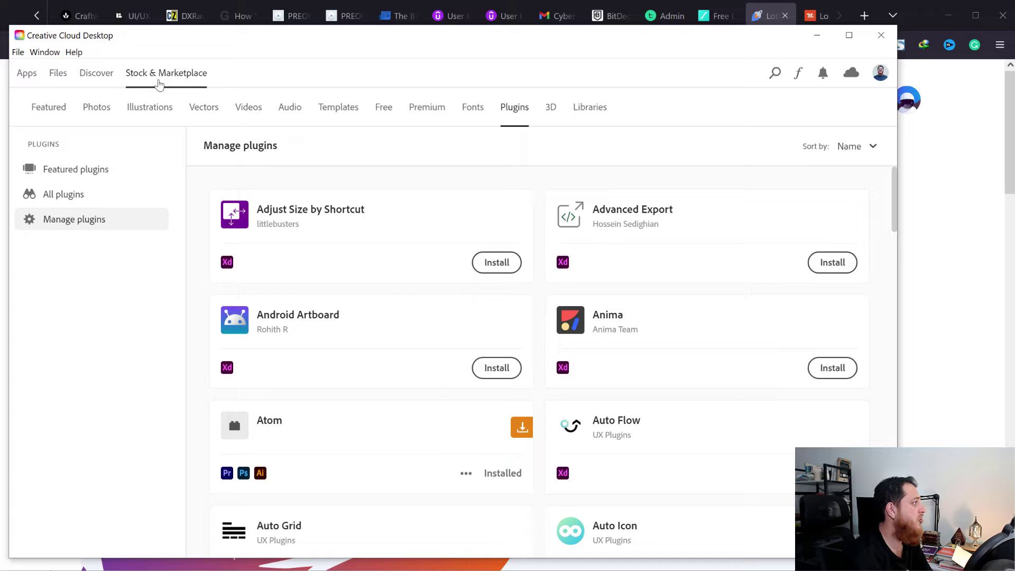
{"action": "left_click", "coordinate": [83, 173]}
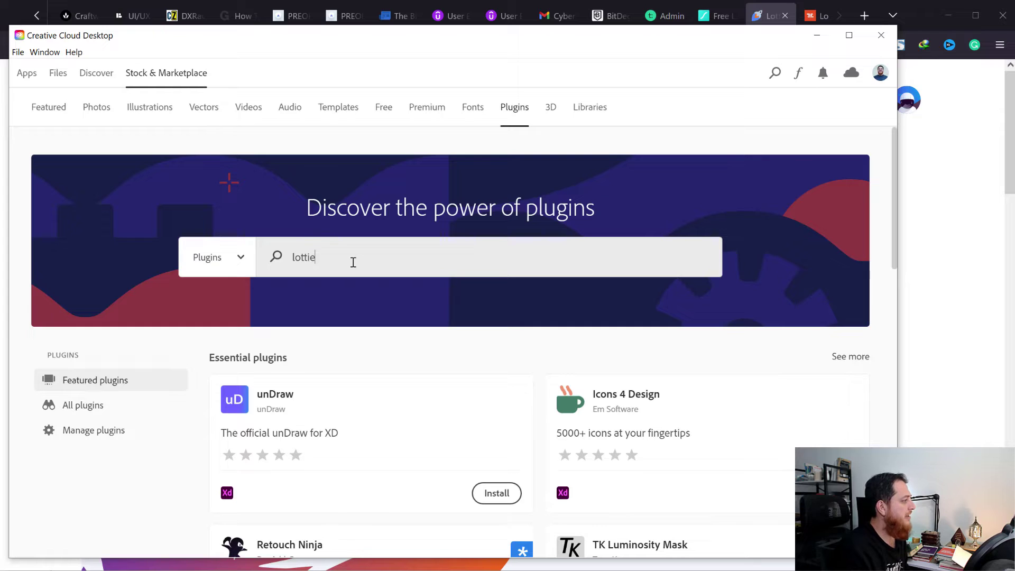
{"action": "key", "text": "Return"}
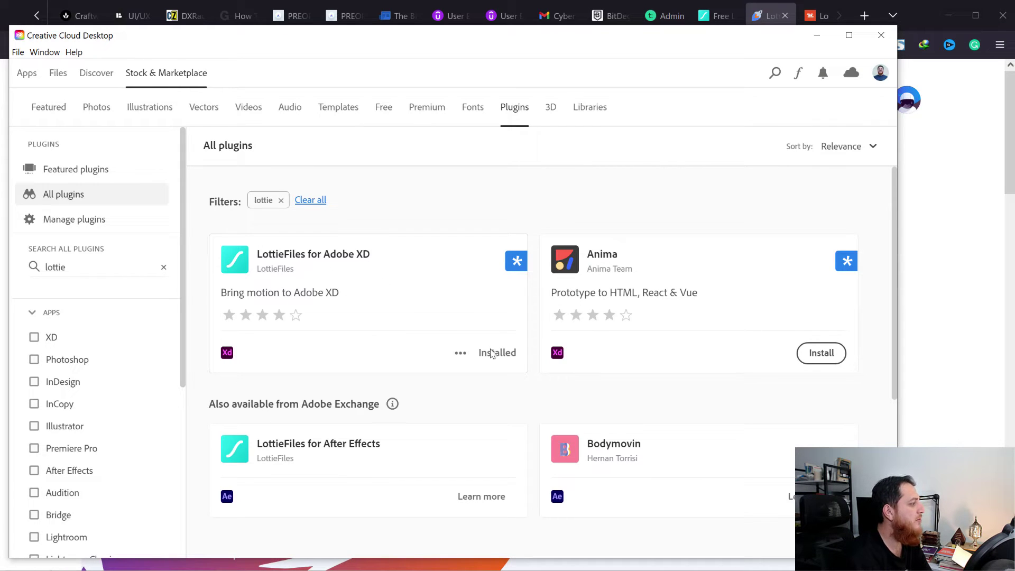
Step: Switch to the browser and look over the Lottie resource sites Lottieflow, MotionElements, useAnimations and LottieFiles
{"action": "left_click", "coordinate": [956, 212]}
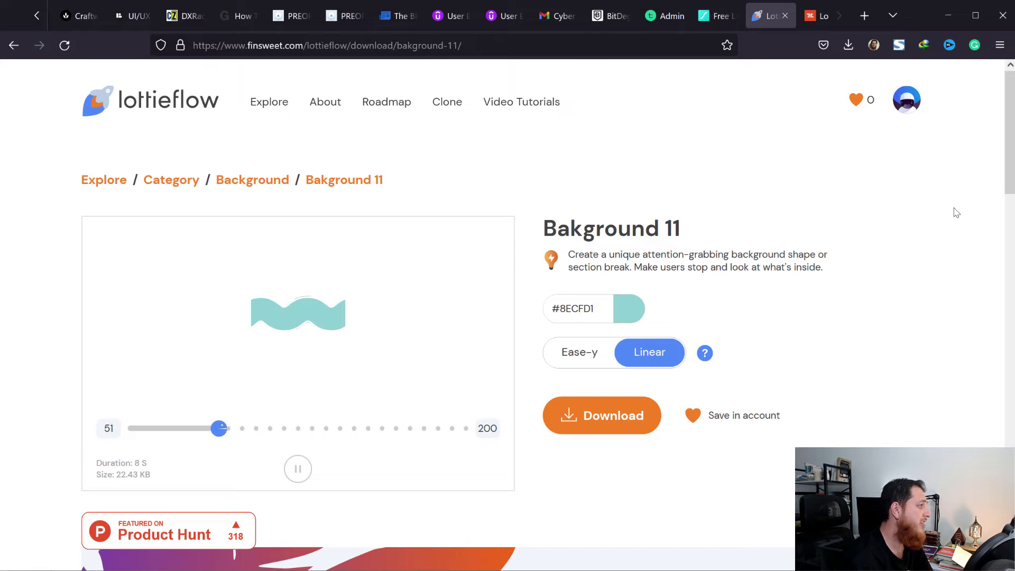
{"action": "left_click", "coordinate": [808, 20]}
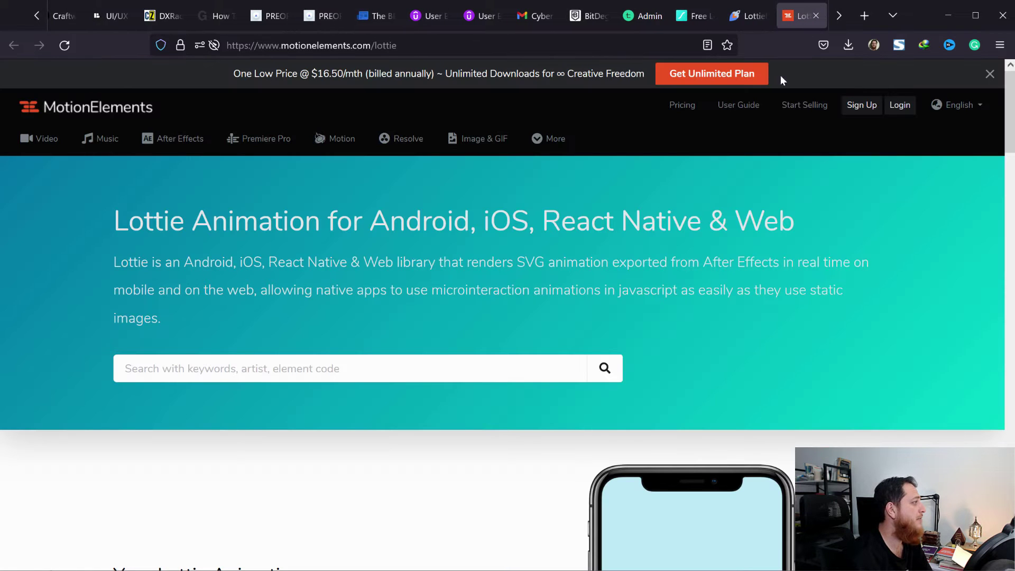
{"action": "left_click", "coordinate": [838, 19]}
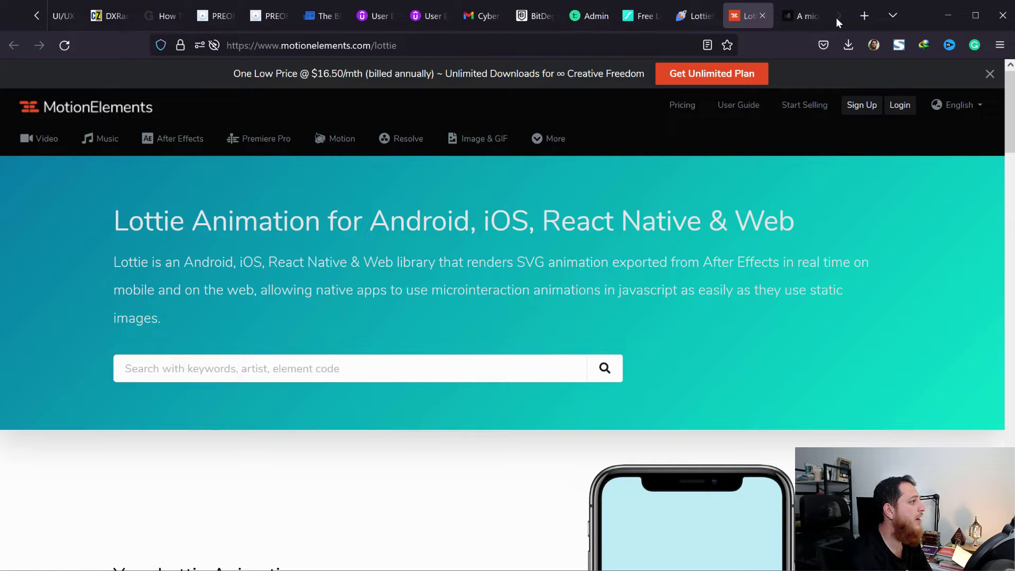
{"action": "left_click", "coordinate": [801, 18]}
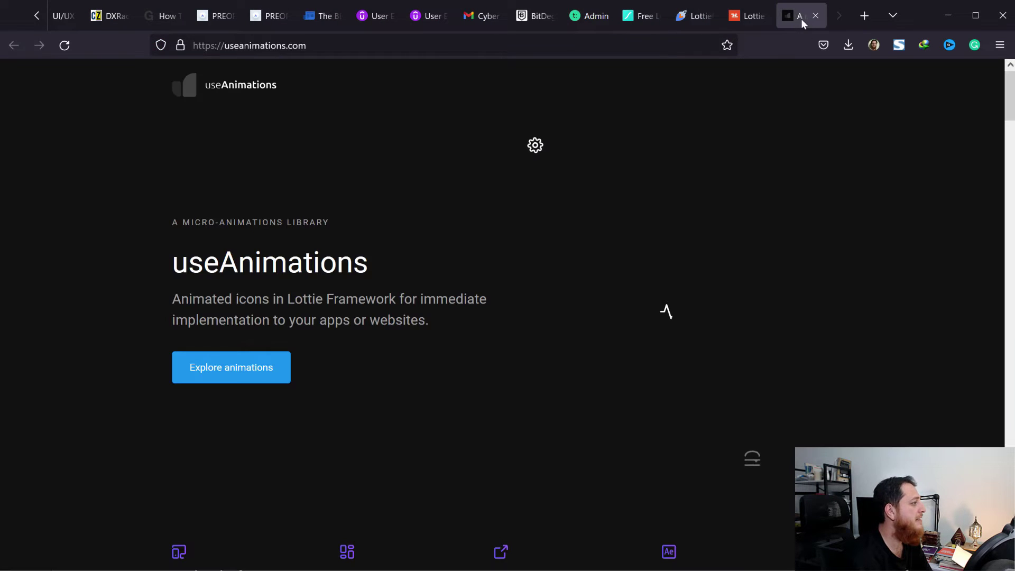
{"action": "left_click", "coordinate": [645, 17]}
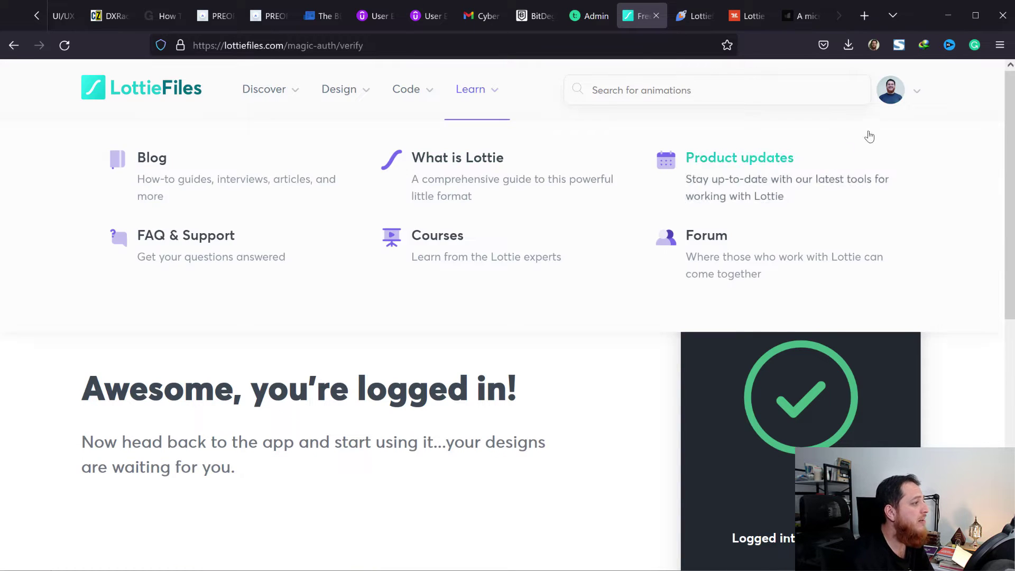
{"action": "mouse_move", "coordinate": [892, 103]}
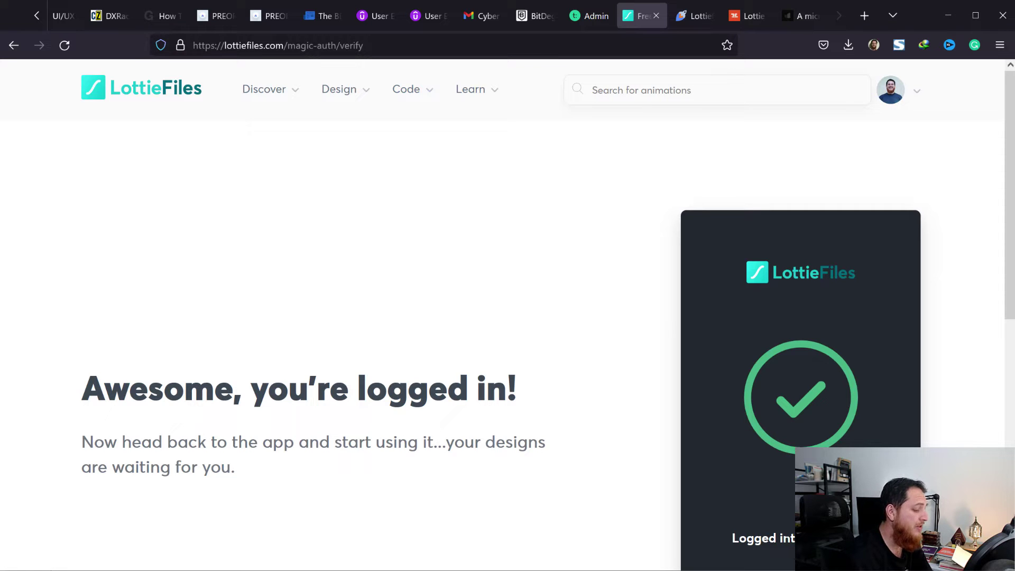
Step: Switch back to Adobe XD and try to insert the LottieFiles plugin's "Chat 1 ApparelTech Client" animation as Lottie
{"action": "key", "text": "alt+Tab"}
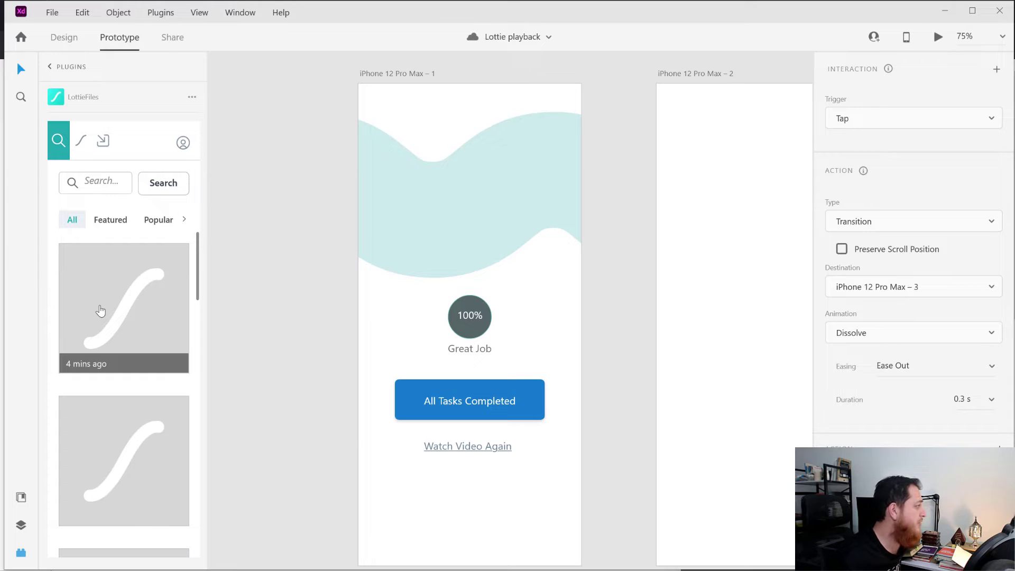
{"action": "left_click", "coordinate": [75, 220]}
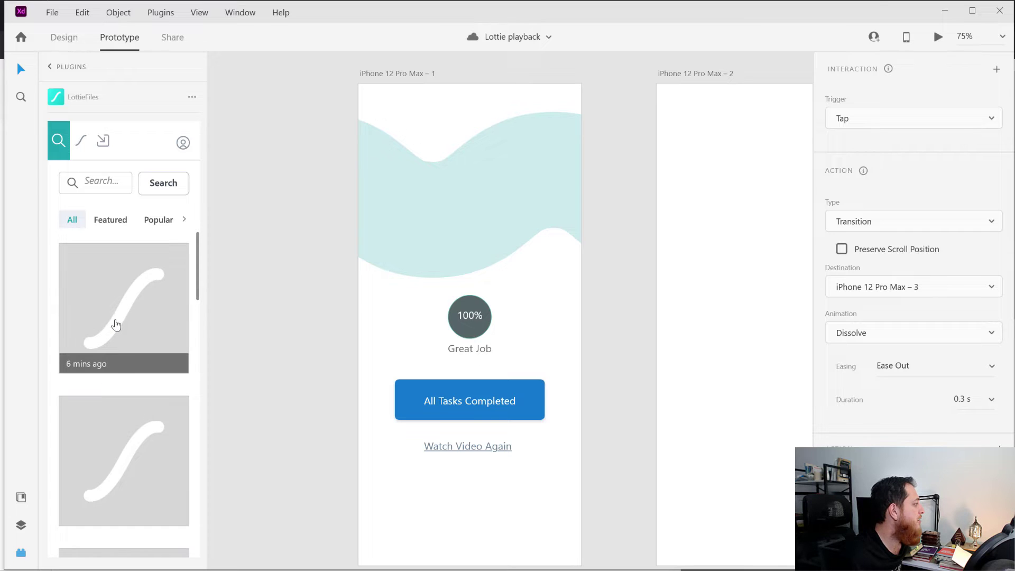
{"action": "left_click", "coordinate": [116, 327]}
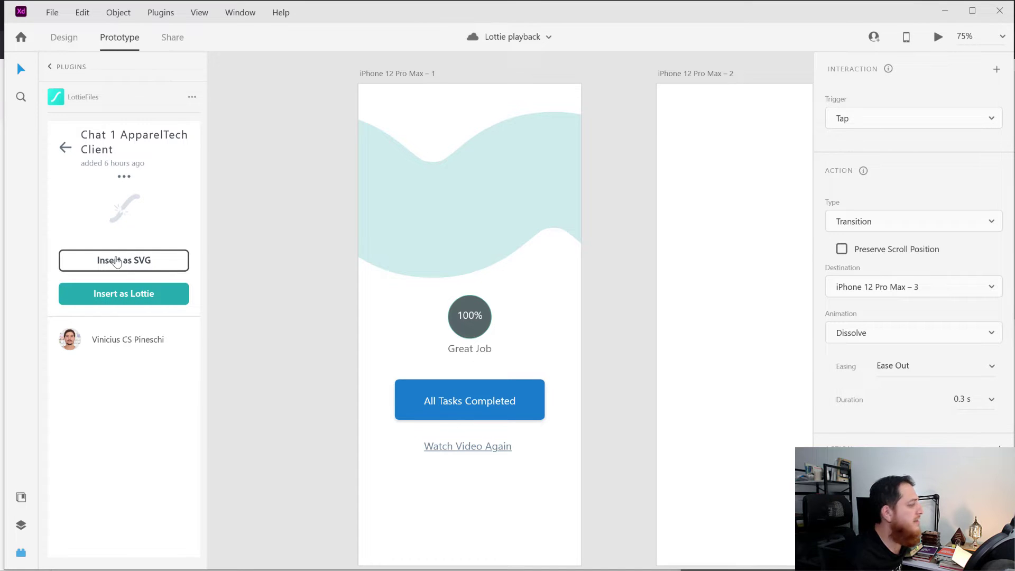
{"action": "left_click", "coordinate": [117, 296]}
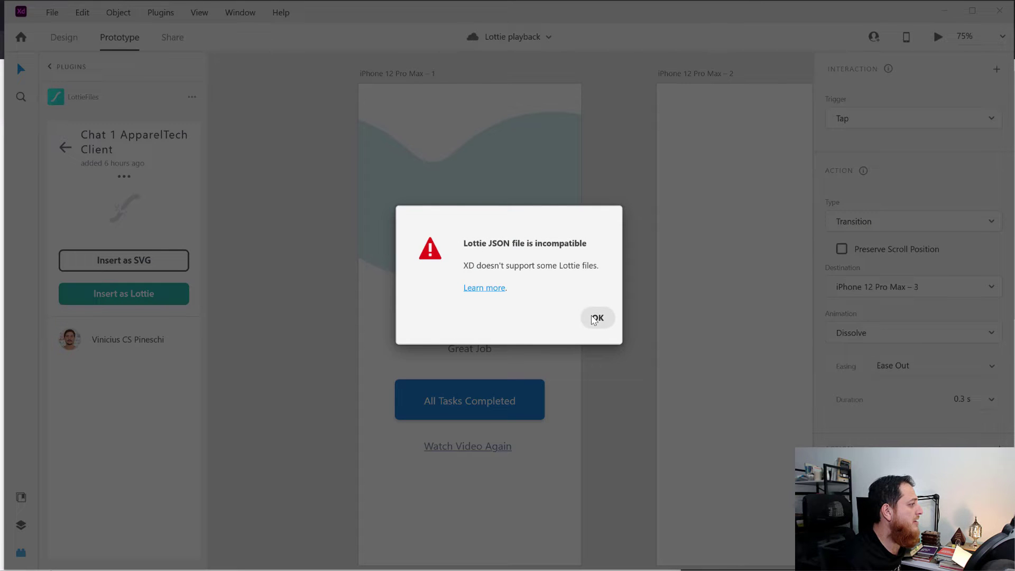
{"action": "left_click", "coordinate": [594, 319]}
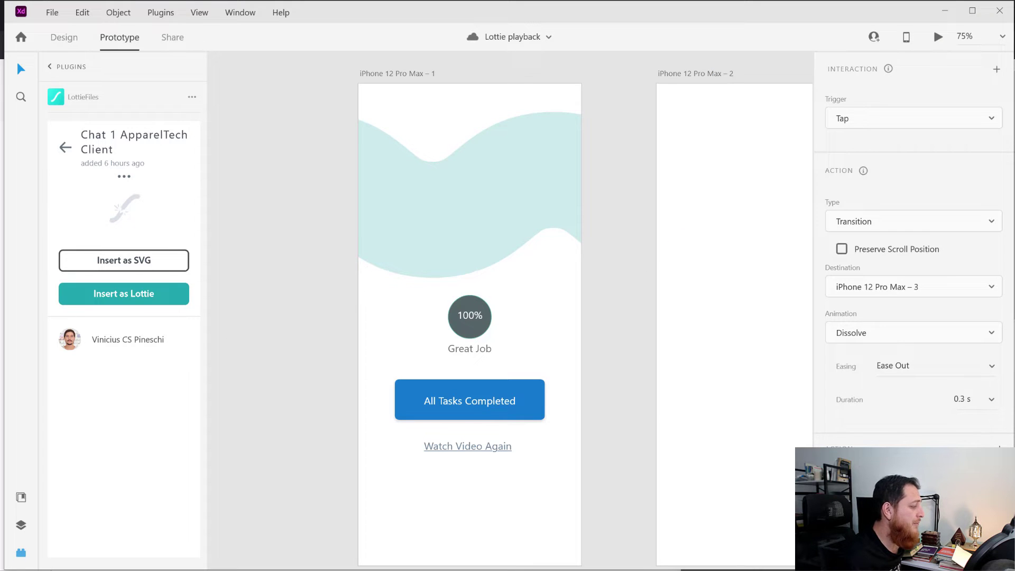
Step: Switch to the browser and open the LottieFiles Desktop page on the LottieFiles site
{"action": "key", "text": "alt+Tab"}
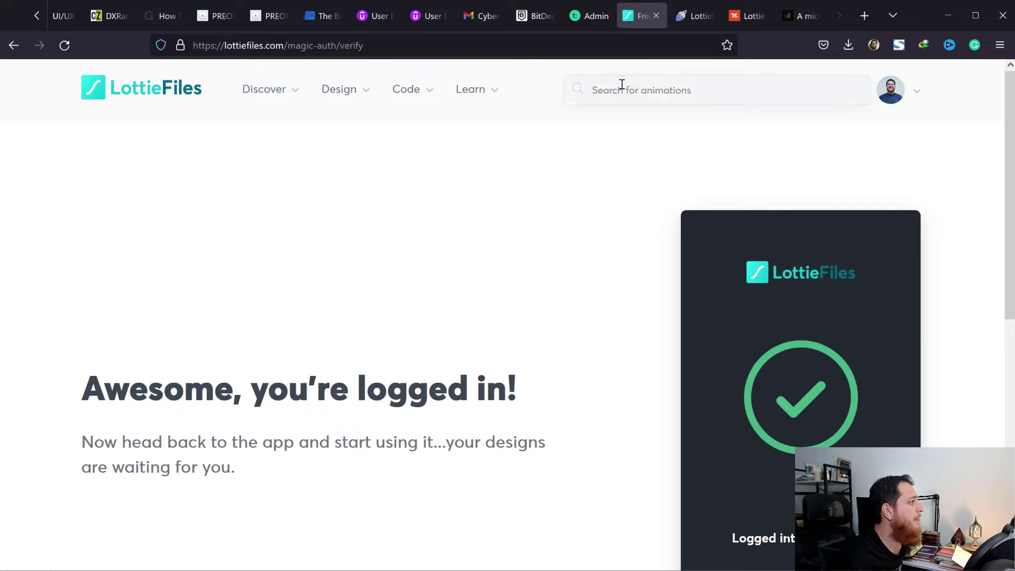
{"action": "mouse_move", "coordinate": [362, 91]}
{"action": "mouse_move", "coordinate": [398, 87]}
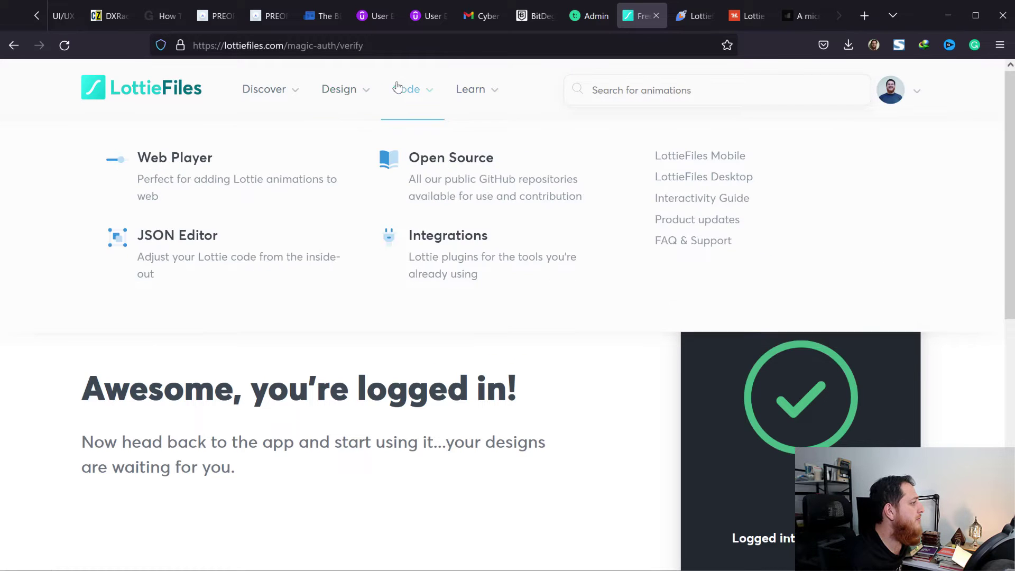
{"action": "left_click", "coordinate": [703, 177]}
Step: Search LottieFiles for "free lottie files" and check the Download AEP filter options
{"action": "left_click", "coordinate": [678, 90]}
{"action": "type", "text": "fr"}
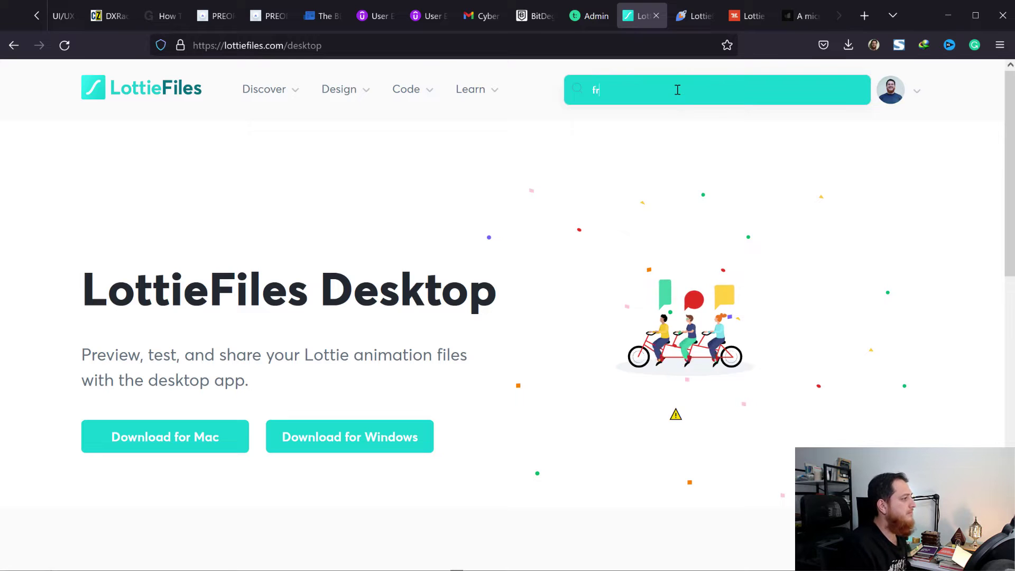
{"action": "type", "text": "ee lottie files"}
{"action": "key", "text": "Return"}
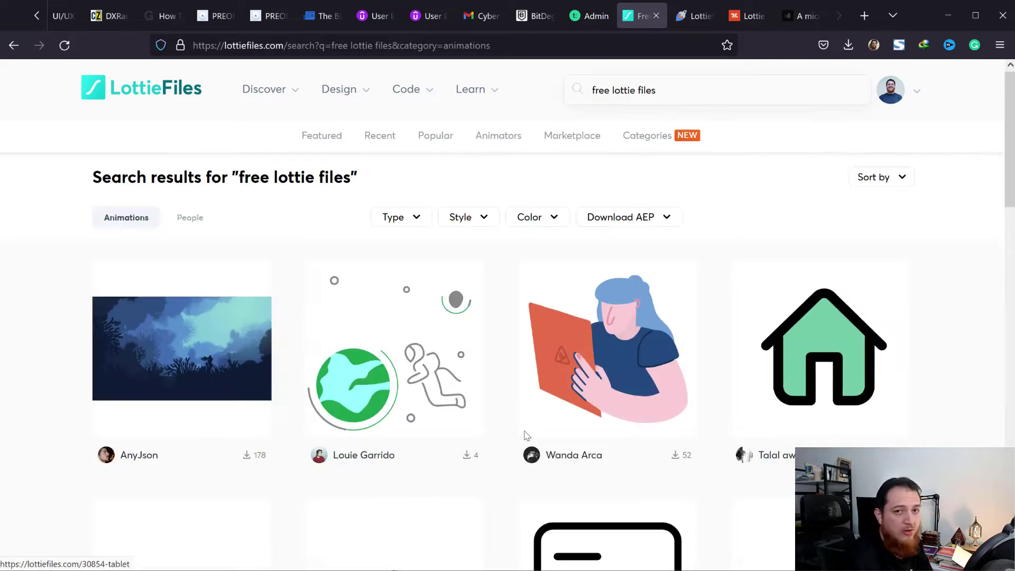
{"action": "left_click", "coordinate": [624, 219]}
{"action": "left_click", "coordinate": [725, 226]}
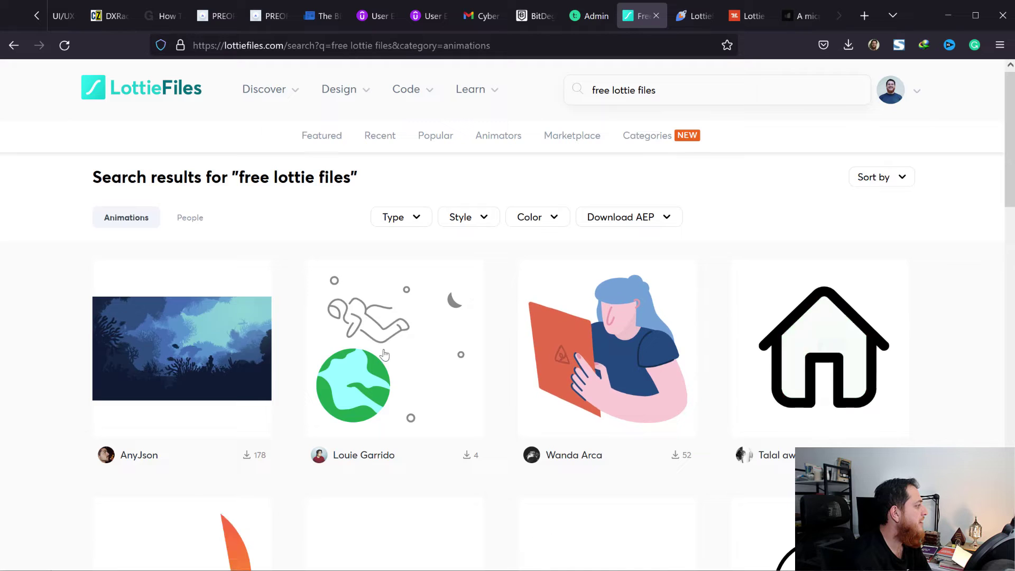
Step: Open the Tablet animation from the search results and look over its playback, animation speed, background color and embed options
{"action": "scroll", "coordinate": [386, 406], "scroll_direction": "down", "scroll_amount": 3}
{"action": "scroll", "coordinate": [387, 403], "scroll_direction": "down", "scroll_amount": 2}
{"action": "scroll", "coordinate": [476, 405], "scroll_direction": "down", "scroll_amount": 3}
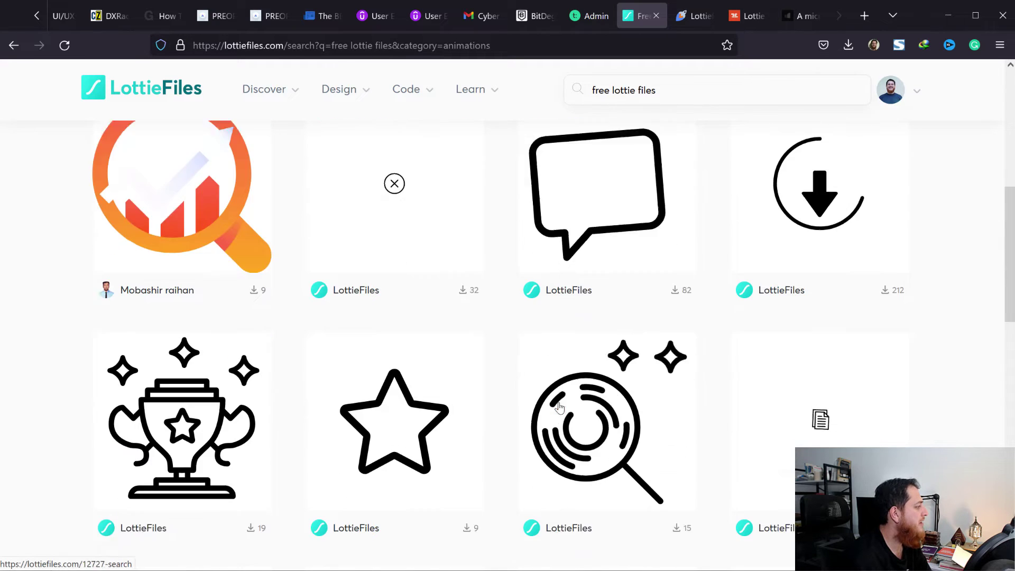
{"action": "scroll", "coordinate": [559, 407], "scroll_direction": "down", "scroll_amount": 5}
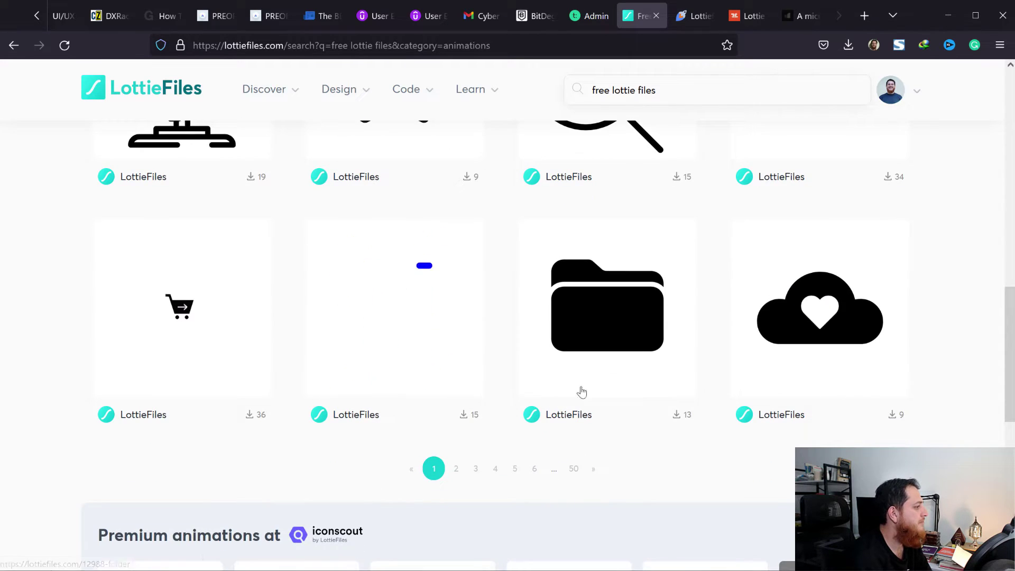
{"action": "scroll", "coordinate": [535, 423], "scroll_direction": "up", "scroll_amount": 12}
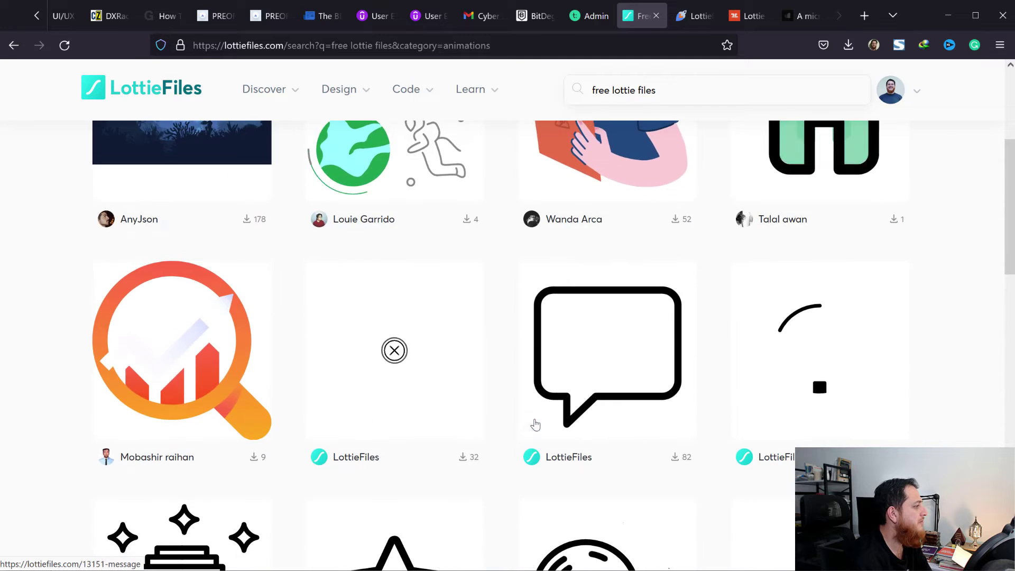
{"action": "left_click", "coordinate": [539, 341]}
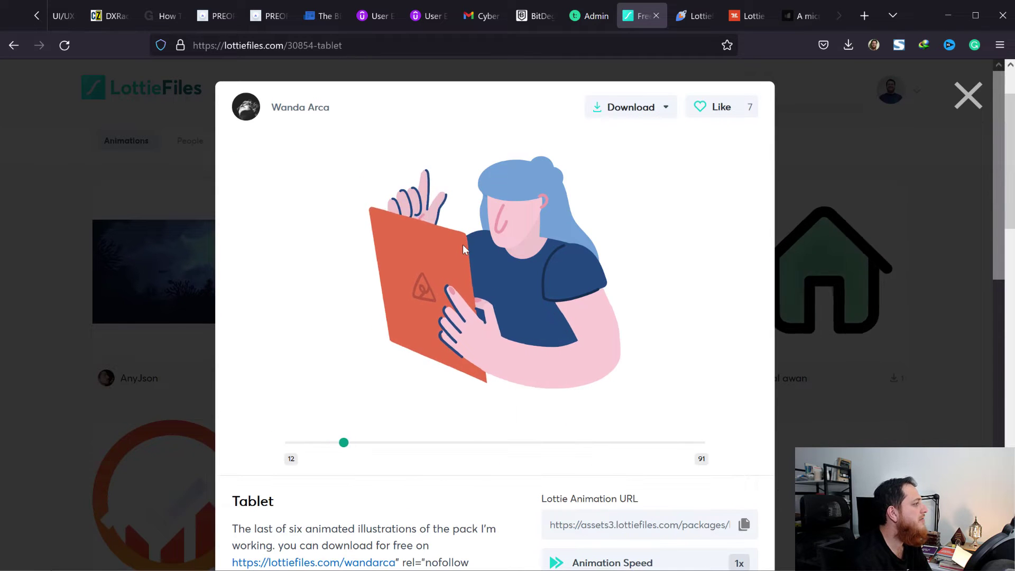
{"action": "scroll", "coordinate": [656, 461], "scroll_direction": "down", "scroll_amount": 5}
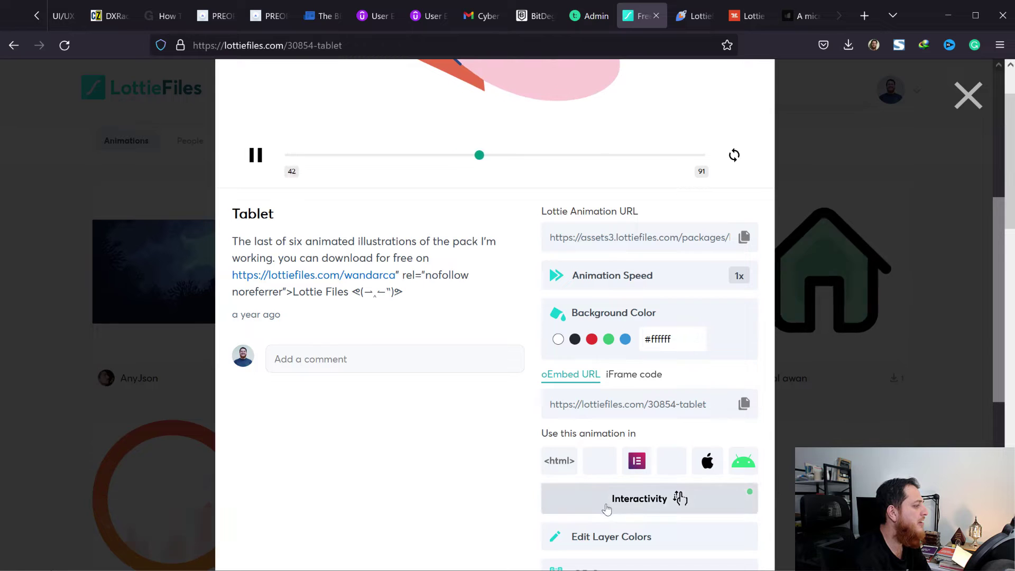
{"action": "scroll", "coordinate": [635, 494], "scroll_direction": "up", "scroll_amount": 1}
{"action": "scroll", "coordinate": [628, 493], "scroll_direction": "up", "scroll_amount": 4}
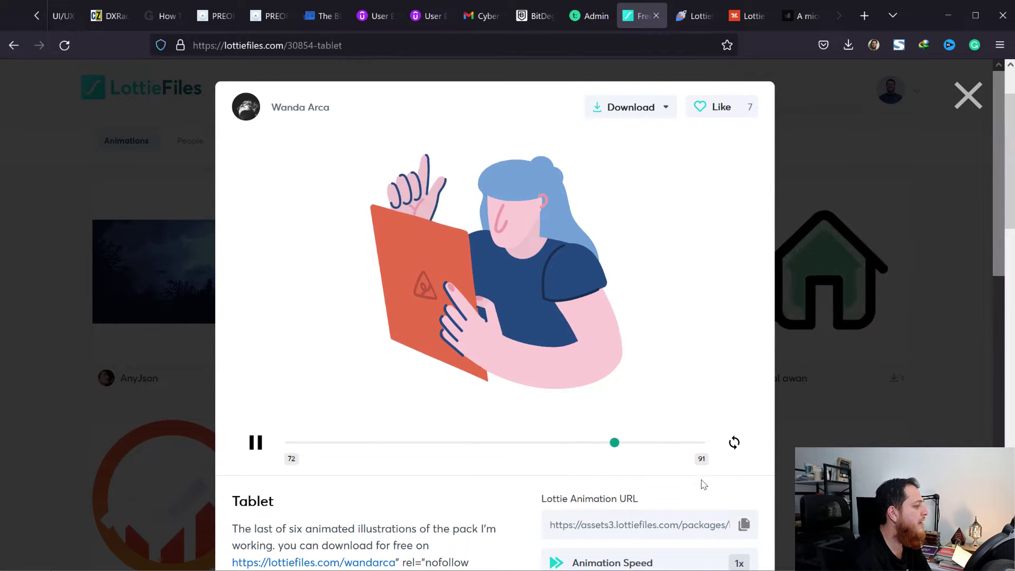
{"action": "scroll", "coordinate": [669, 534], "scroll_direction": "down", "scroll_amount": 3}
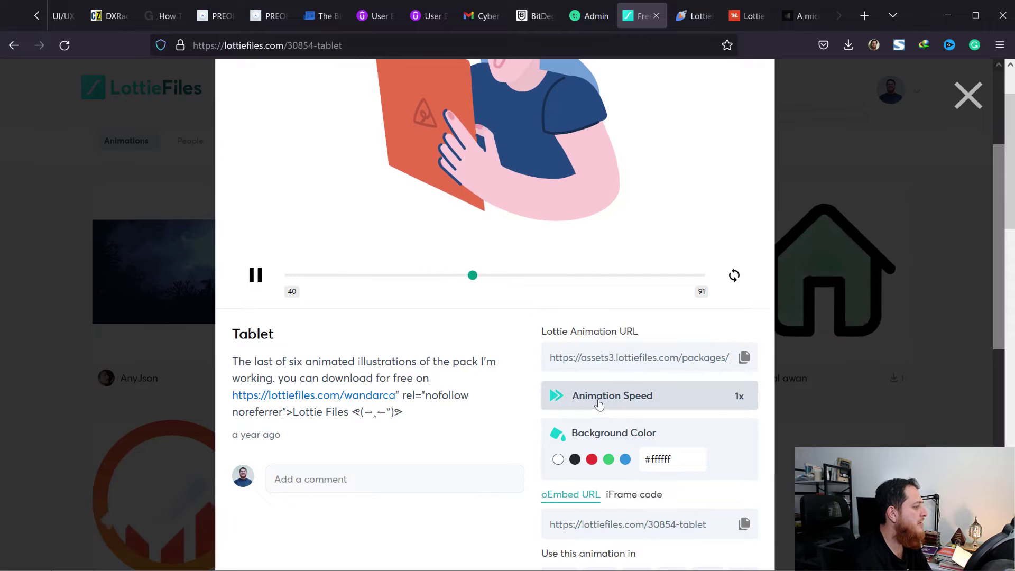
{"action": "scroll", "coordinate": [689, 444], "scroll_direction": "up", "scroll_amount": 3}
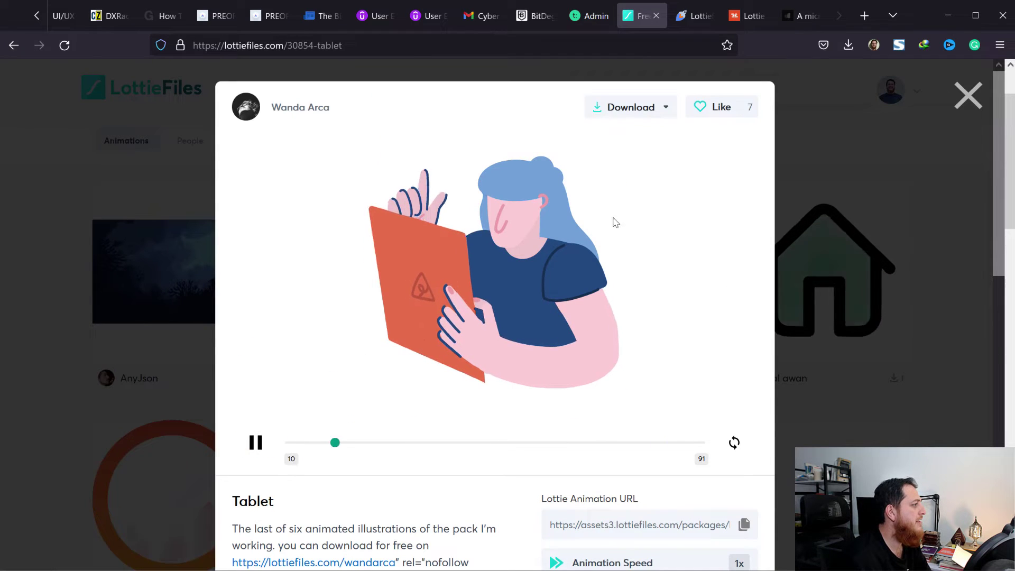
Step: Download the Tablet animation as Lottie JSON and save the file 30854-tablet.json
{"action": "left_click", "coordinate": [637, 106]}
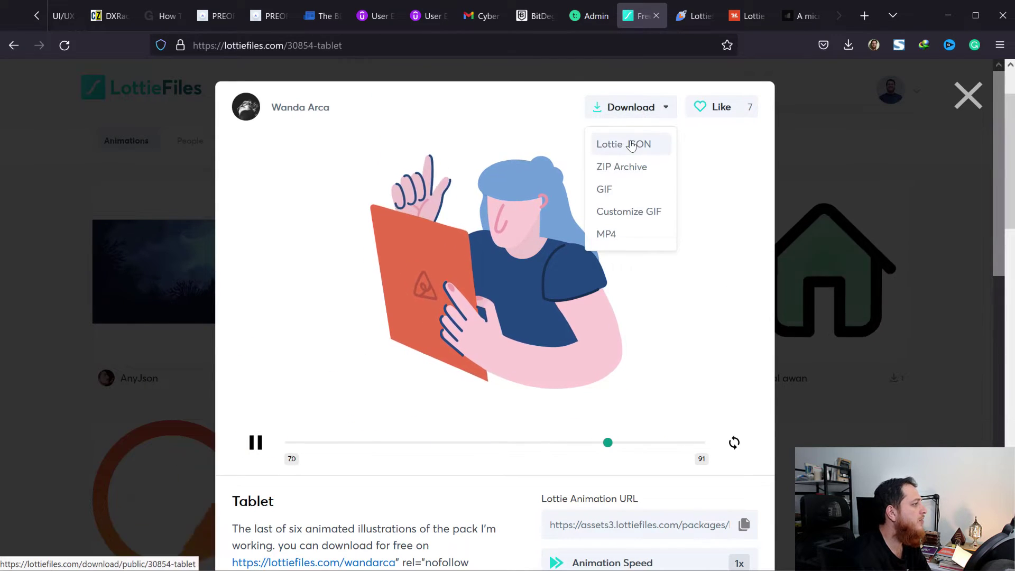
{"action": "left_click", "coordinate": [632, 145]}
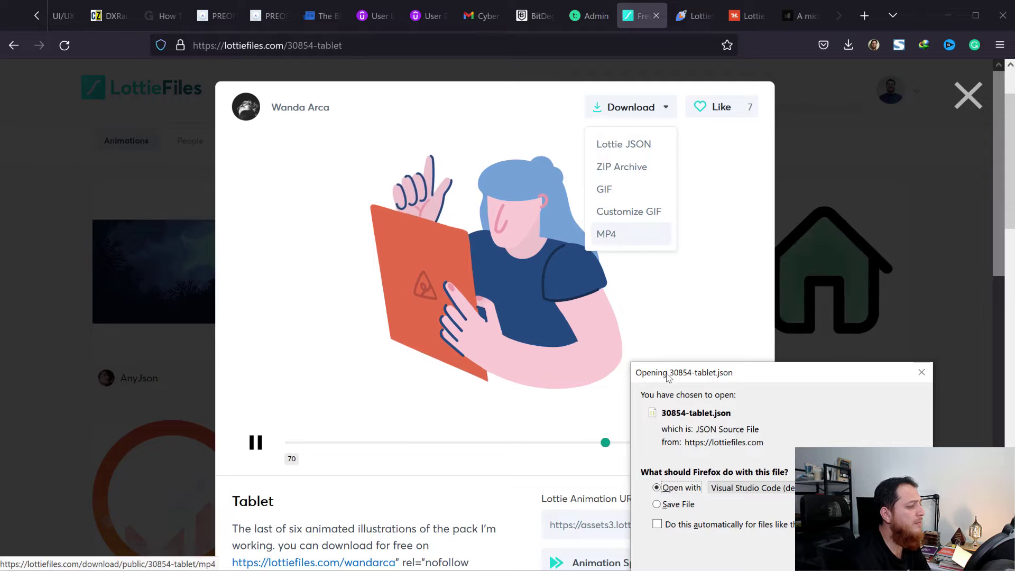
{"action": "left_click", "coordinate": [679, 505]}
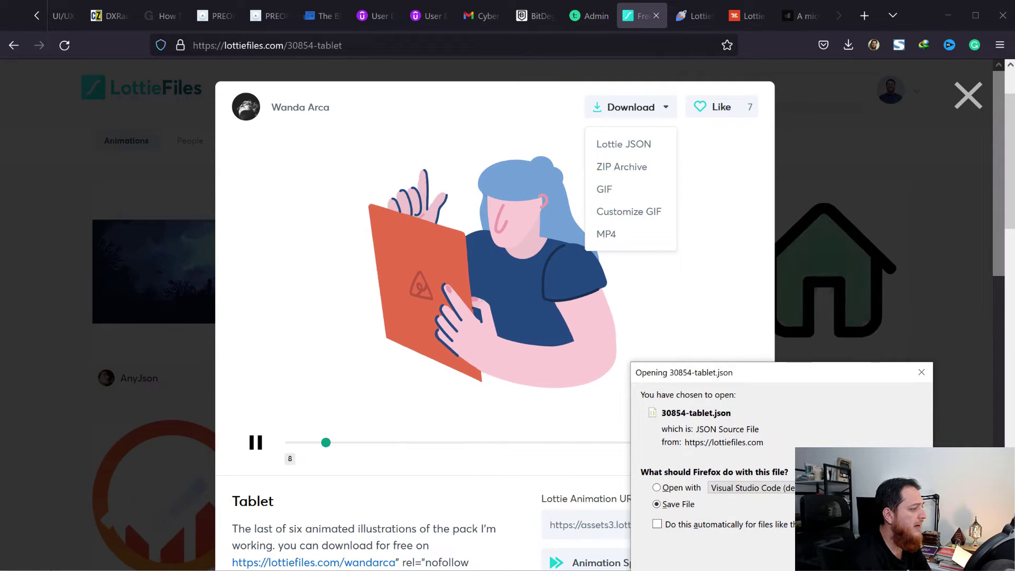
{"action": "key", "text": "Return"}
Step: Bring 30854-tablet.json from the Downloads folder into Adobe XD and place it on the empty pasteboard beside the artboards
{"action": "left_click", "coordinate": [846, 51]}
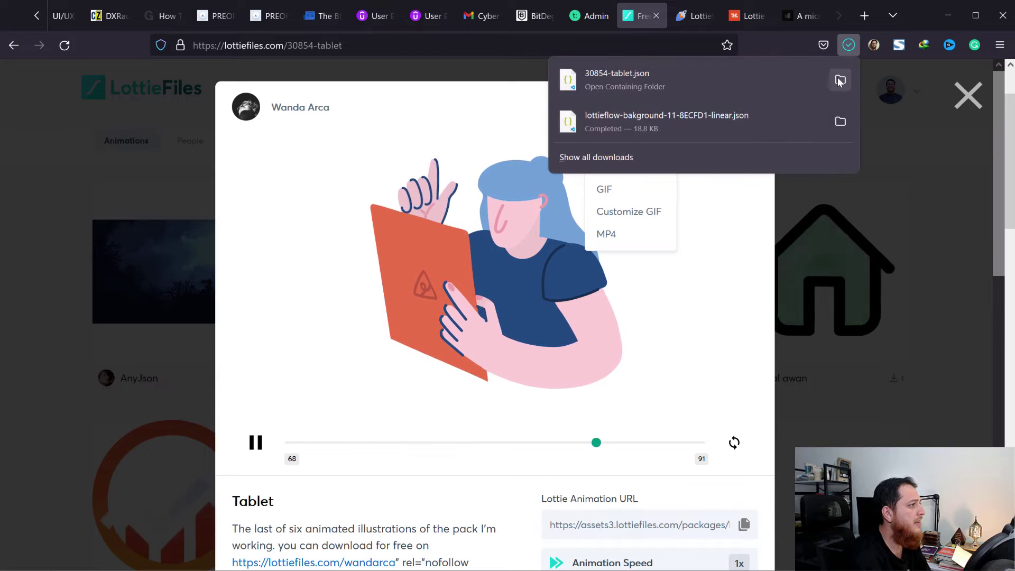
{"action": "left_click", "coordinate": [842, 77]}
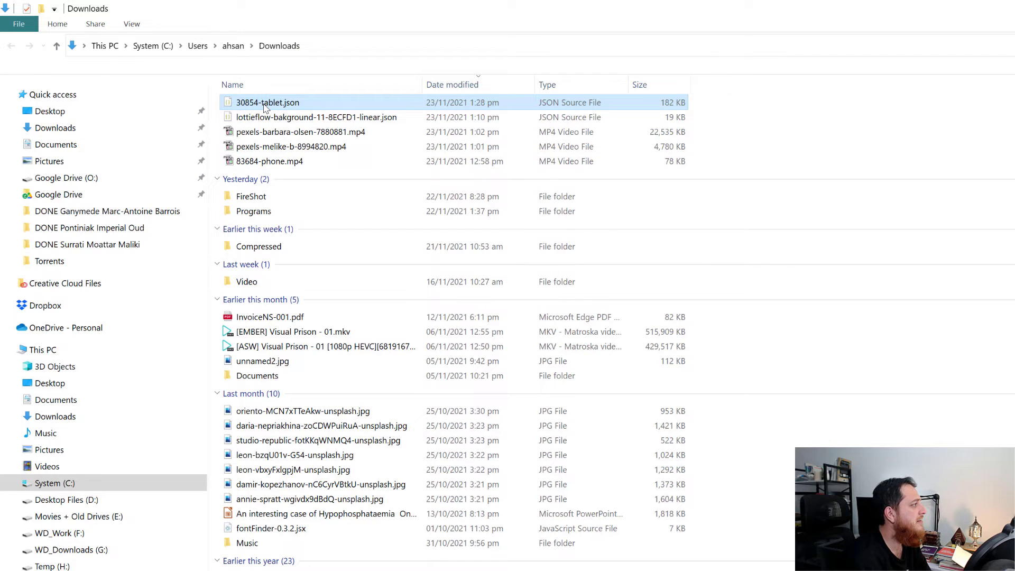
{"action": "left_click_drag", "start_coordinate": [260, 108], "coordinate": [303, 272]}
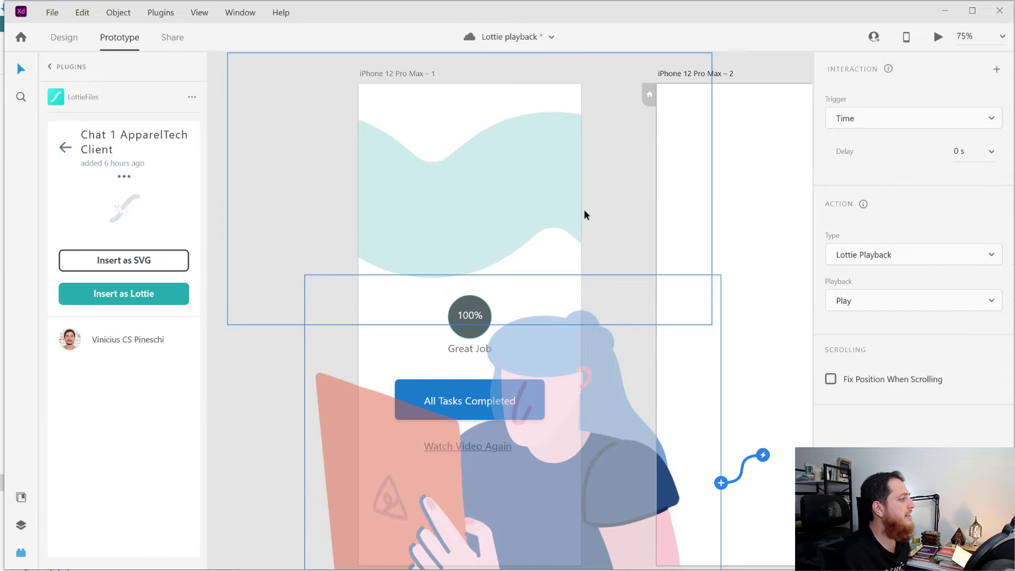
{"action": "left_click_drag", "start_coordinate": [631, 251], "coordinate": [858, 213]}
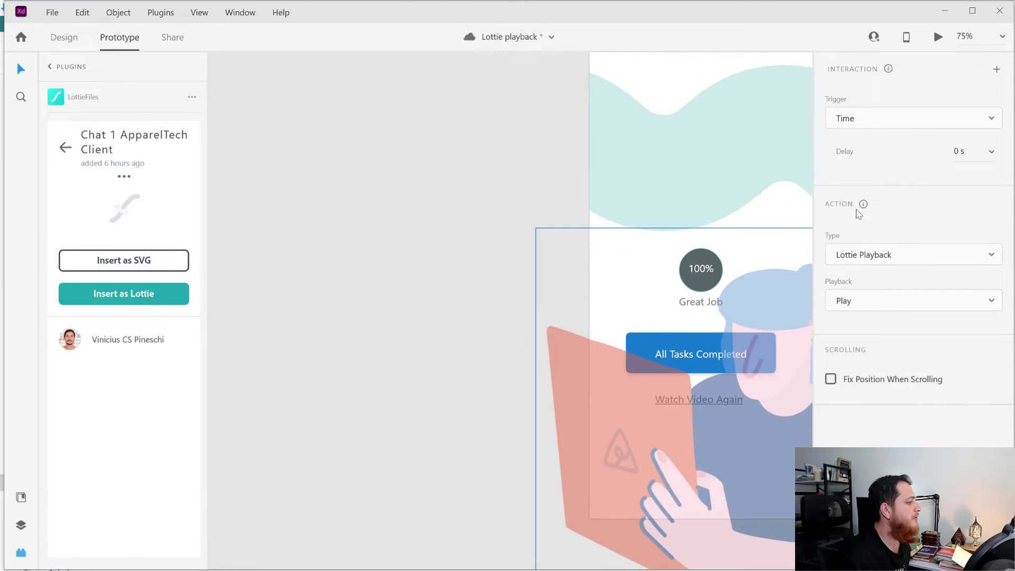
{"action": "left_click_drag", "start_coordinate": [690, 457], "coordinate": [399, 330]}
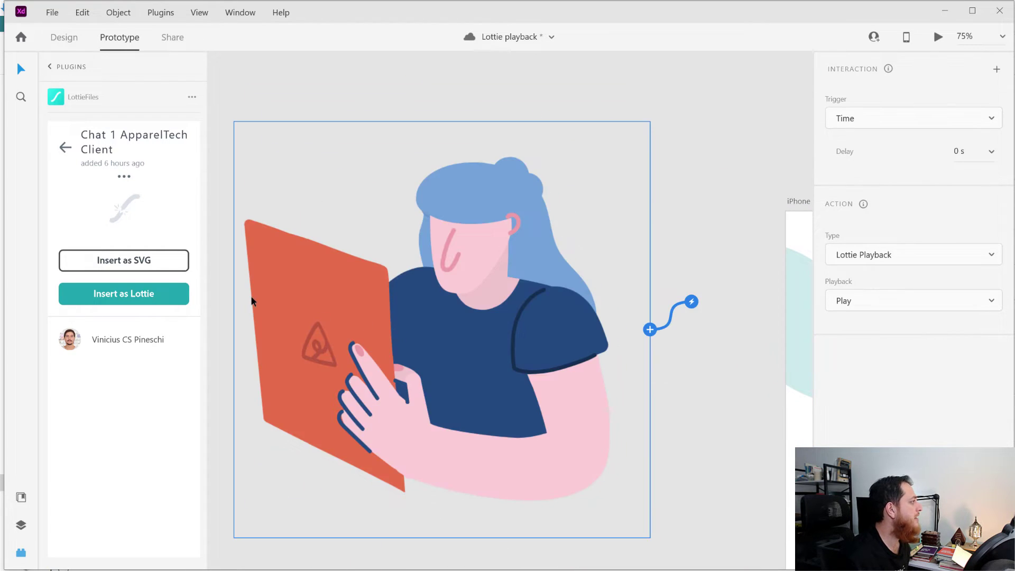
Step: Return to Design mode and show the document's layers instead of the LottieFiles plugin
{"action": "left_click", "coordinate": [65, 37]}
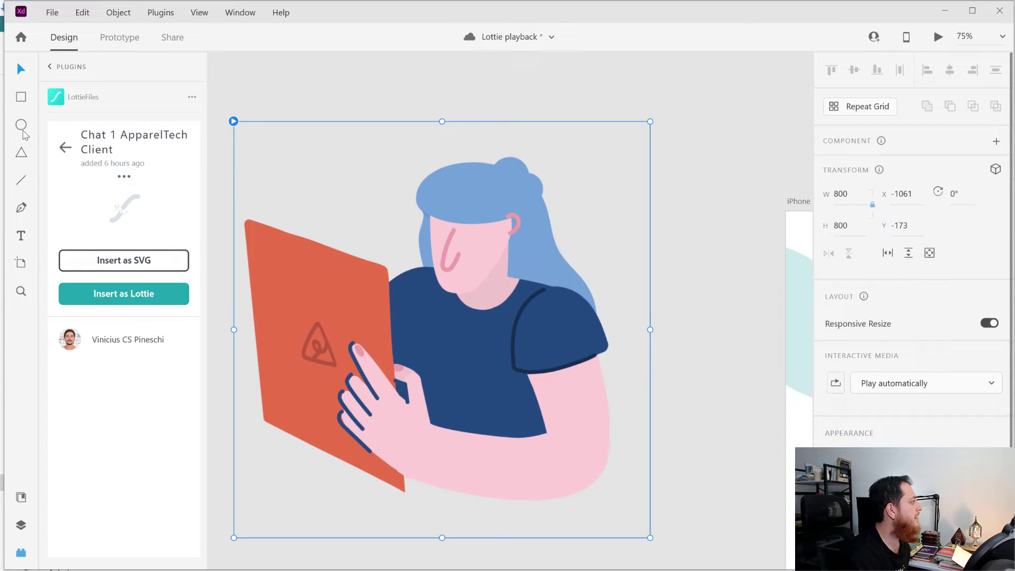
{"action": "left_click", "coordinate": [48, 67]}
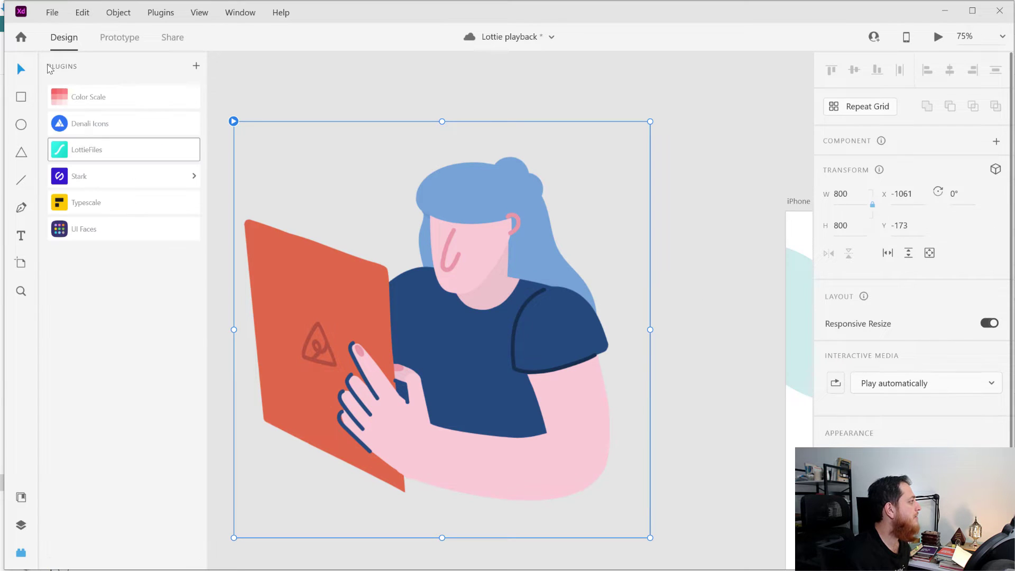
{"action": "left_click", "coordinate": [25, 526]}
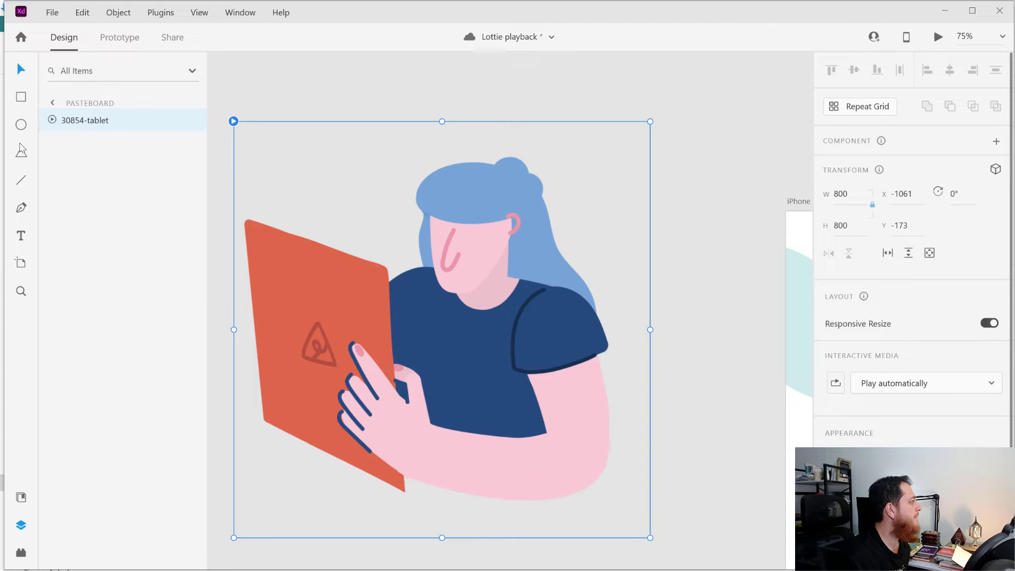
{"action": "left_click_drag", "start_coordinate": [217, 84], "coordinate": [711, 521]}
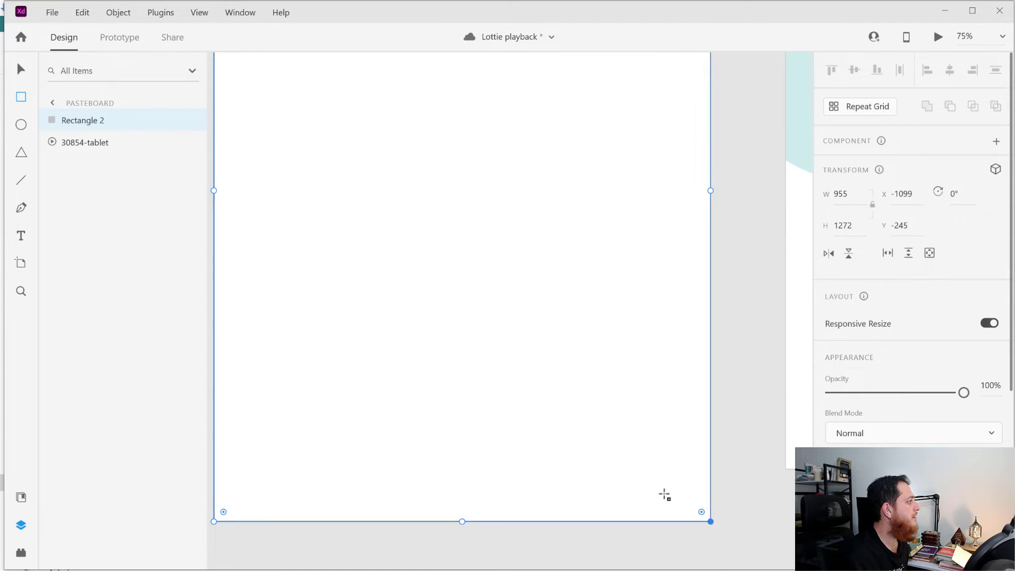
{"action": "left_click", "coordinate": [80, 143]}
{"action": "left_click_drag", "start_coordinate": [79, 147], "coordinate": [80, 115]}
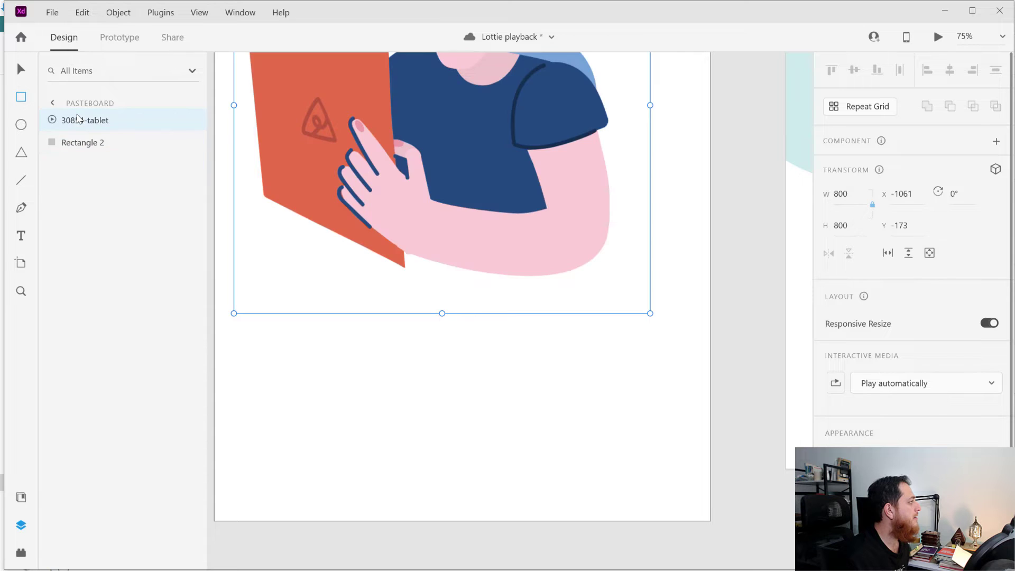
{"action": "left_click", "coordinate": [79, 145]}
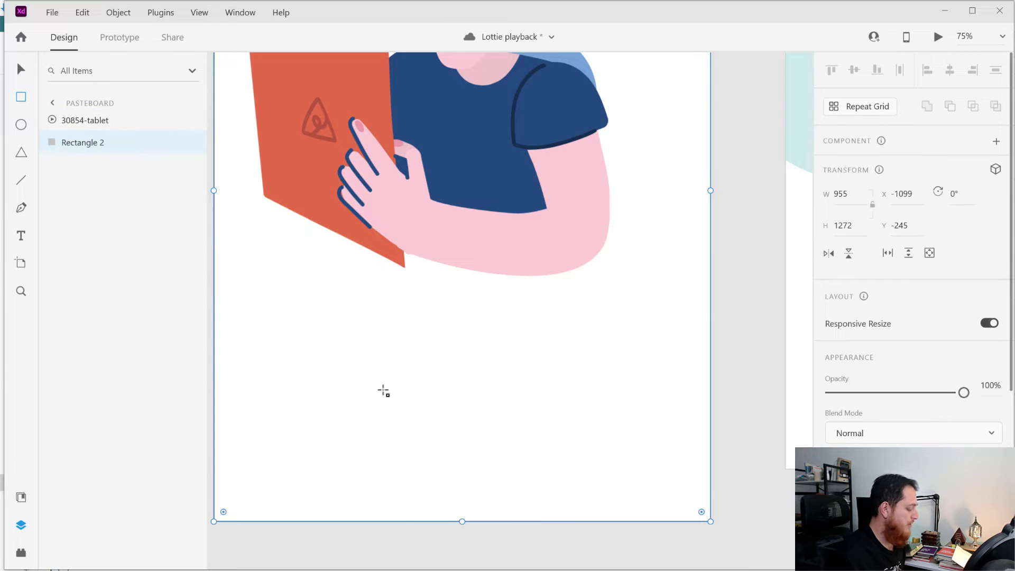
{"action": "key", "text": "Delete"}
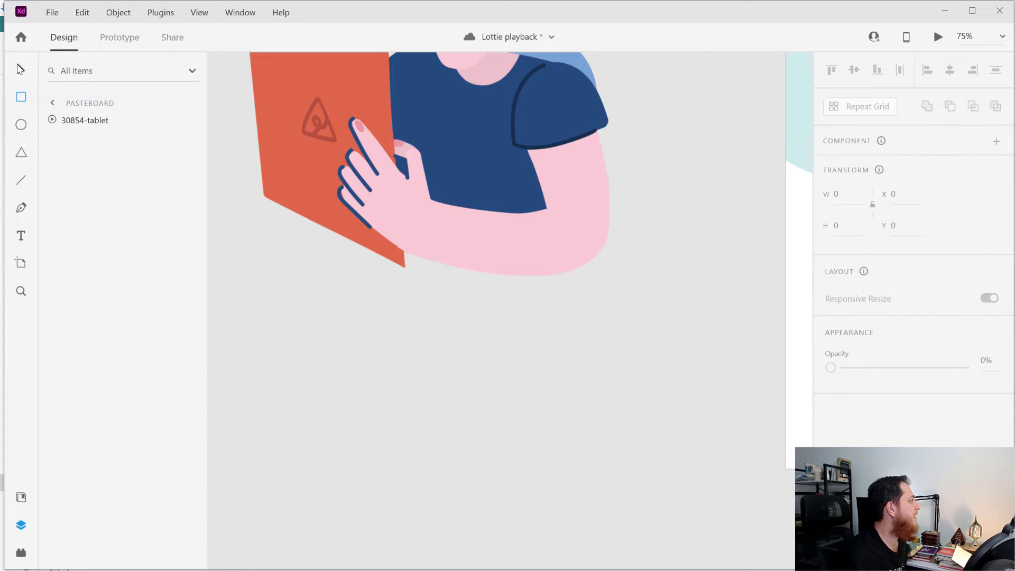
Step: Add a new Web 1366 artboard to the document using the Artboard tool
{"action": "left_click", "coordinate": [20, 71]}
{"action": "key", "text": "a"}
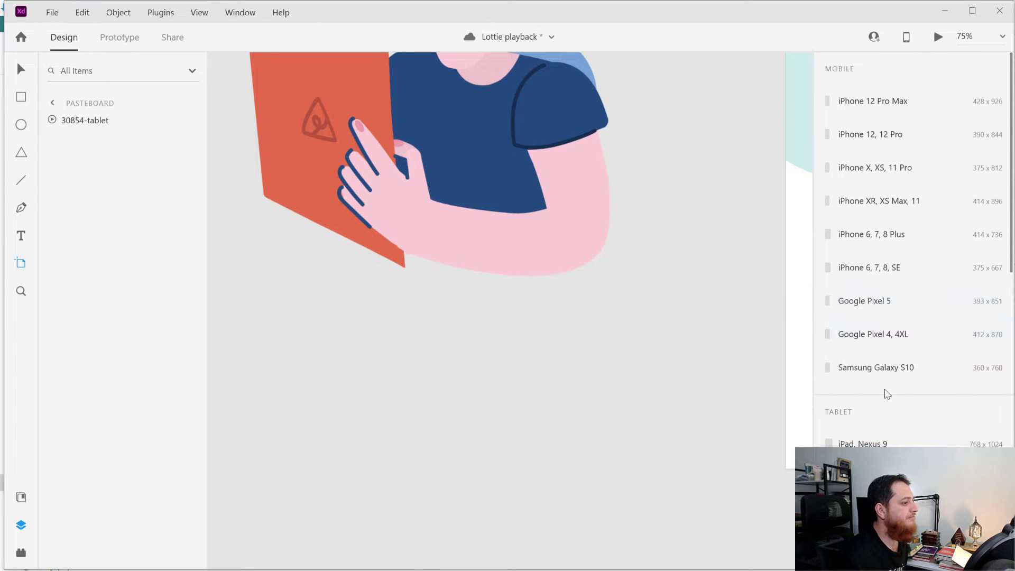
{"action": "scroll", "coordinate": [888, 394], "scroll_direction": "down", "scroll_amount": 4}
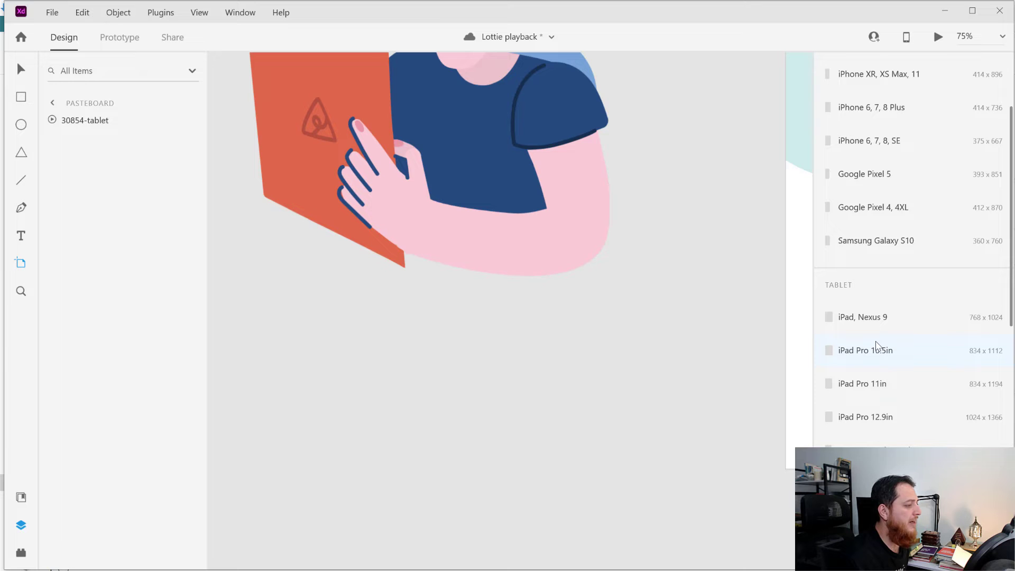
{"action": "scroll", "coordinate": [875, 370], "scroll_direction": "down", "scroll_amount": 8}
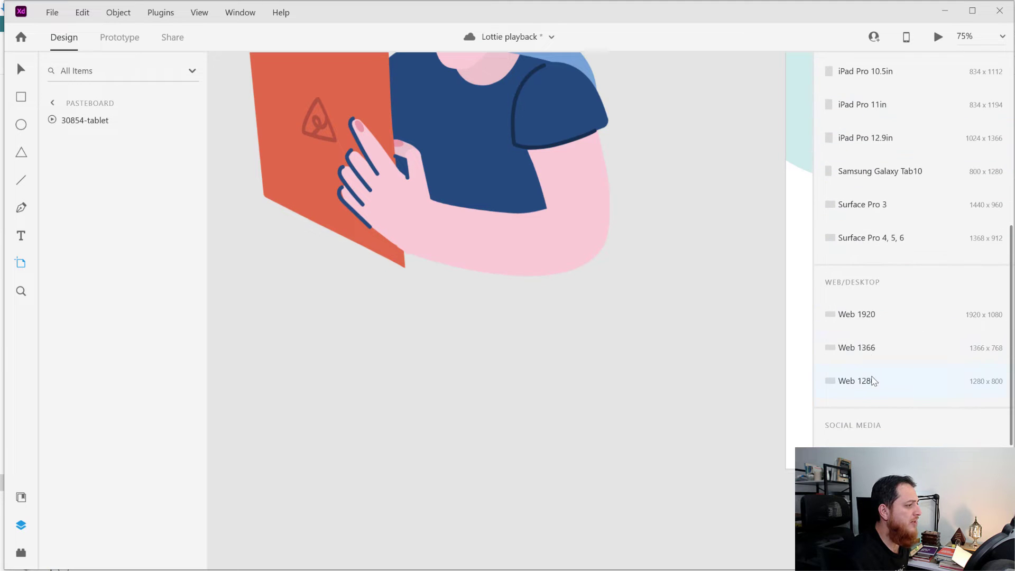
{"action": "left_click", "coordinate": [873, 349]}
{"action": "key", "text": "ctrl+minus"}
{"action": "key", "text": "ctrl+minus"}
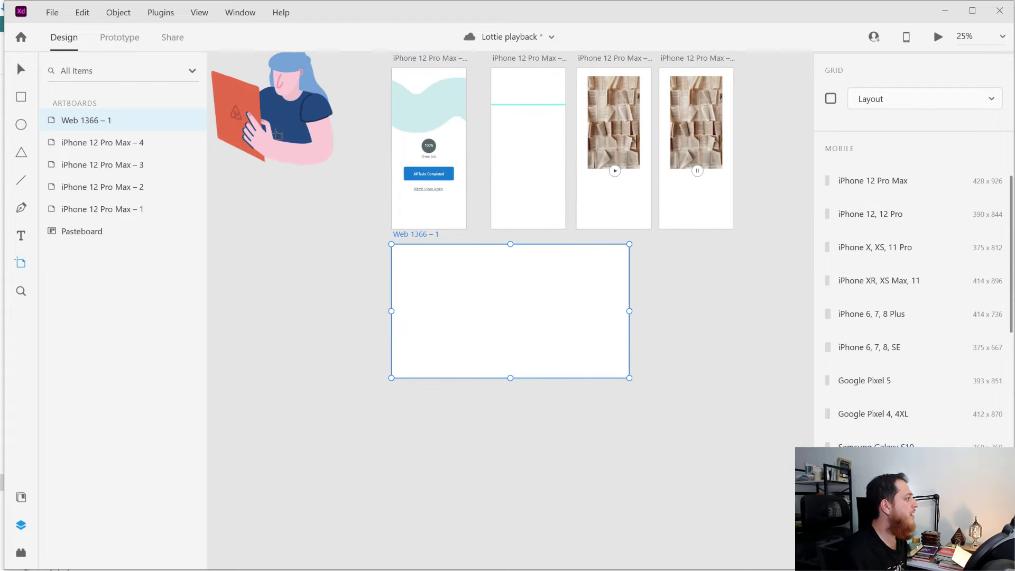
Step: Move the 30854-tablet animation from the pasteboard to the middle of the Web 1366 artboard
{"action": "key", "text": "v"}
{"action": "left_click", "coordinate": [282, 107]}
{"action": "left_click_drag", "start_coordinate": [281, 107], "coordinate": [512, 314]}
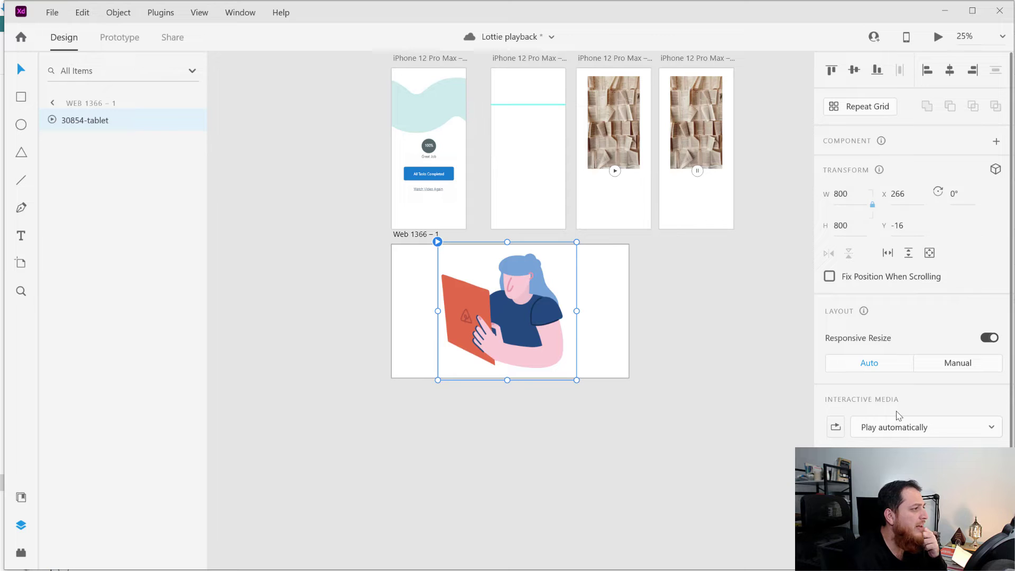
Step: Set the tablet animation's time trigger delay to 0.2 s in Prototype mode and preview the Web 1366 artboard
{"action": "left_click", "coordinate": [903, 433]}
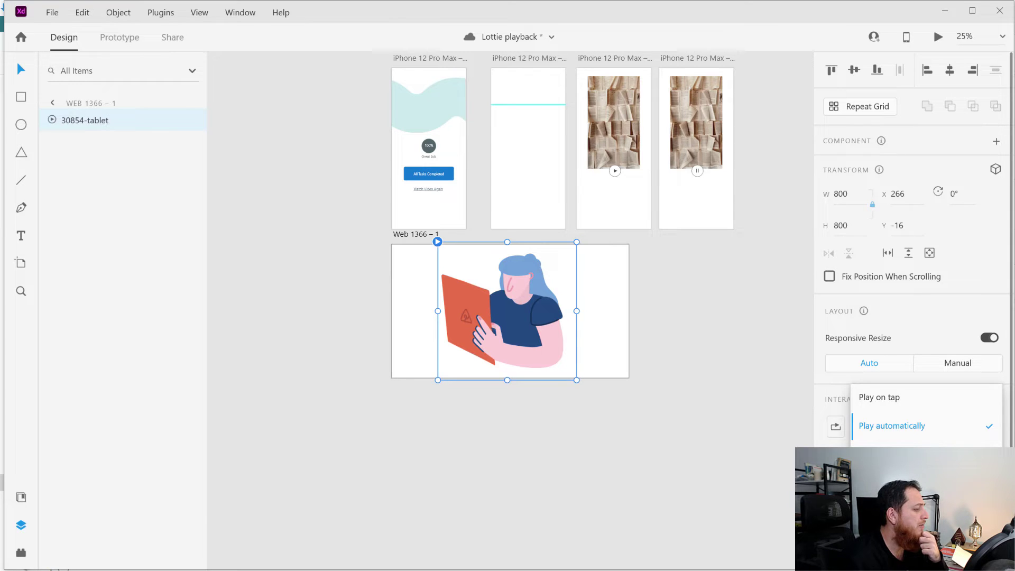
{"action": "key", "text": "ctrl+Tab"}
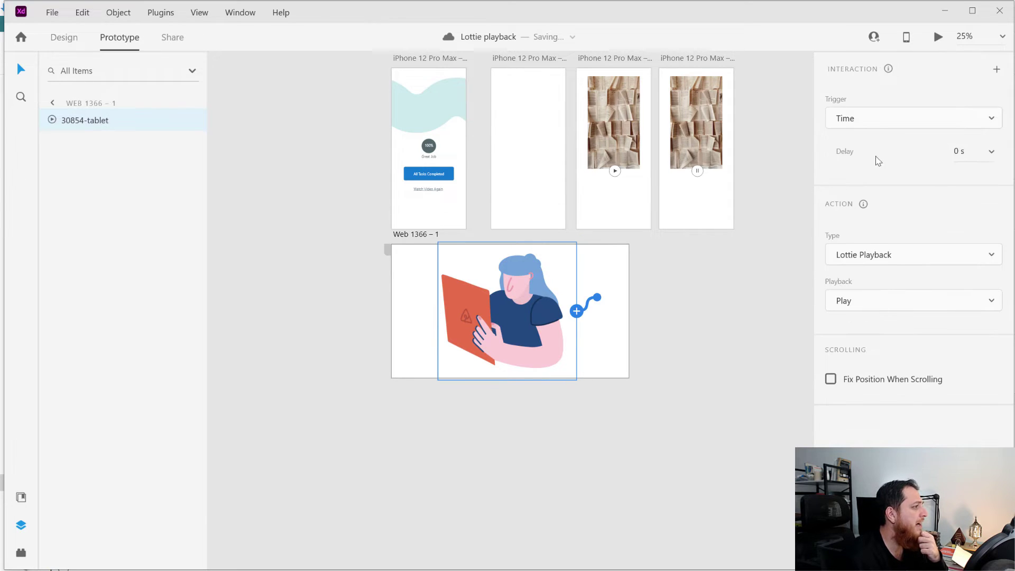
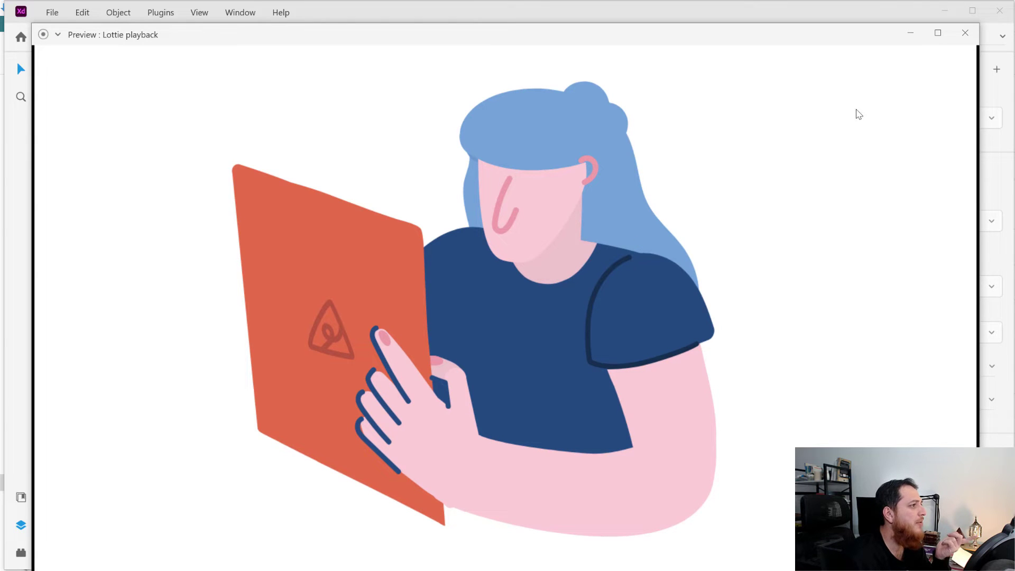
{"action": "left_click", "coordinate": [966, 33]}
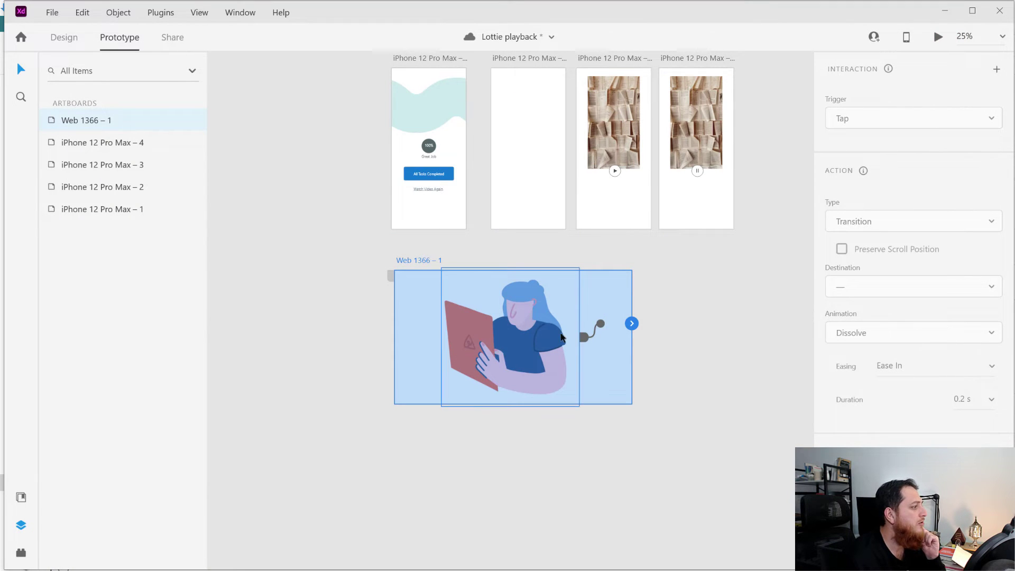
Step: Try adding a Tap interaction with Lottie Playback set to Toggle Play / Pause on the tablet animation, and undo it
{"action": "left_click", "coordinate": [501, 341]}
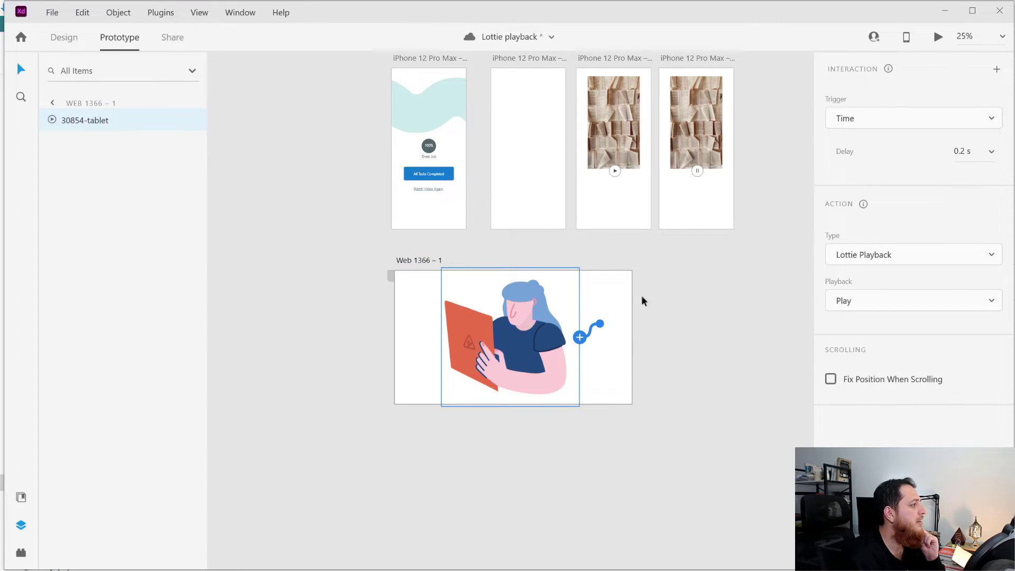
{"action": "left_click", "coordinate": [580, 338]}
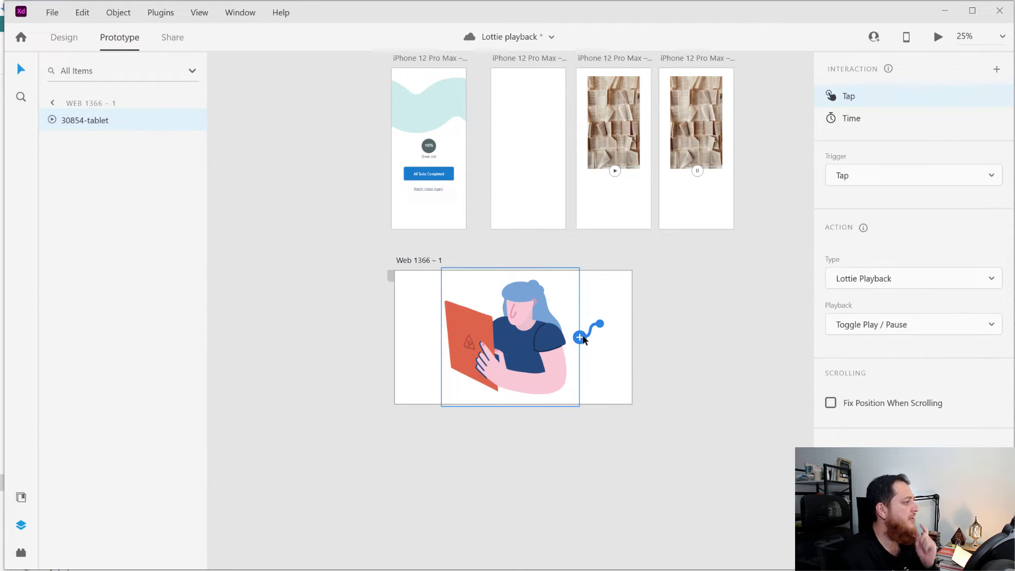
{"action": "key", "text": "ctrl+z"}
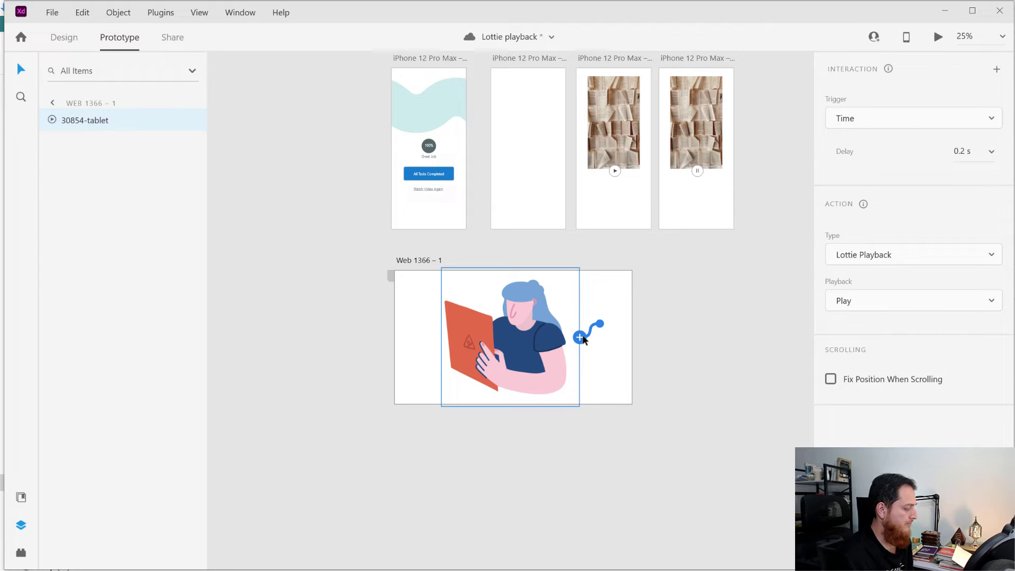
Step: Set the tablet animation to play automatically and loop in Design mode, and preview the Web 1366 artboard
{"action": "left_click", "coordinate": [582, 338]}
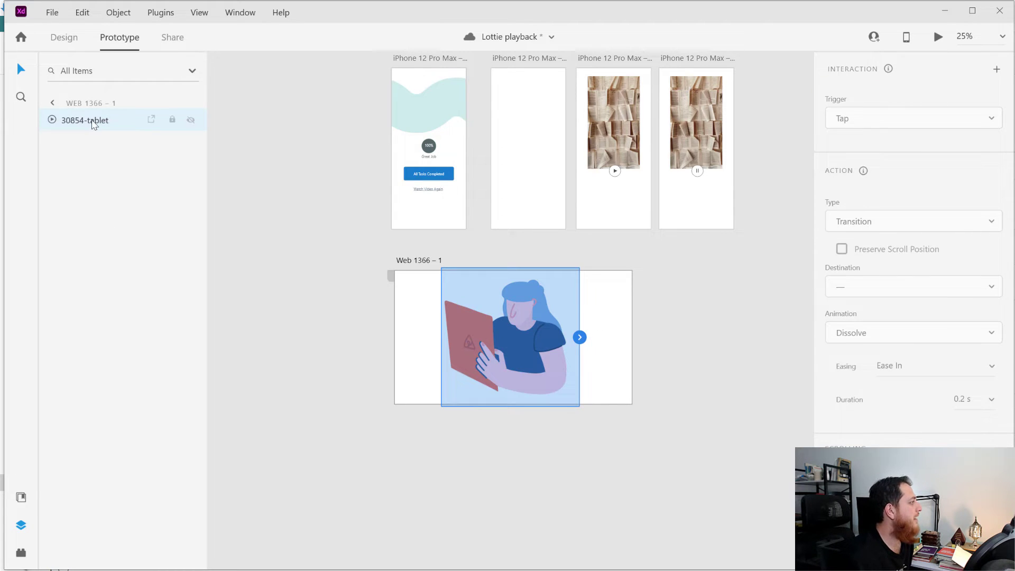
{"action": "left_click", "coordinate": [69, 38]}
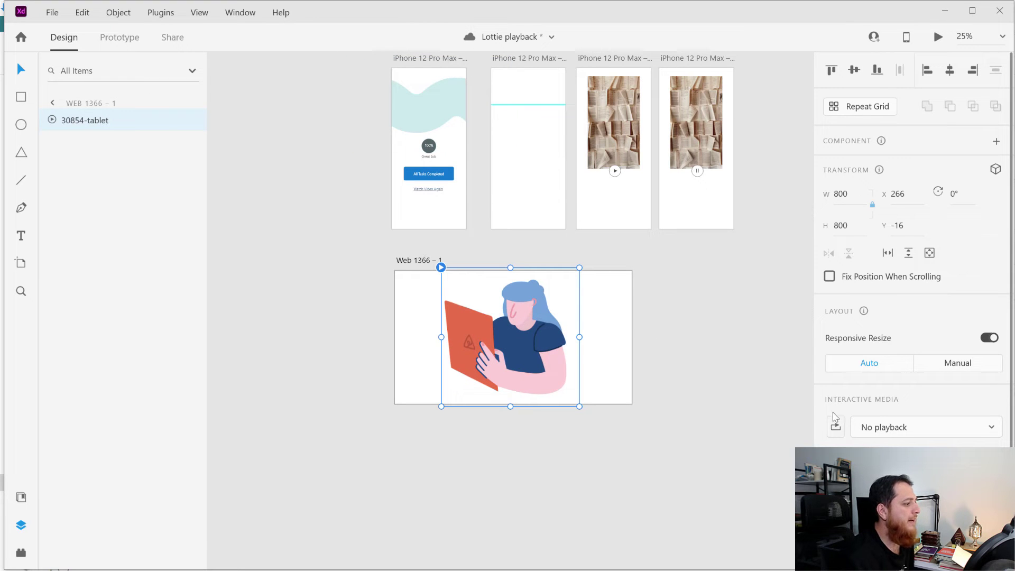
{"action": "left_click", "coordinate": [865, 429]}
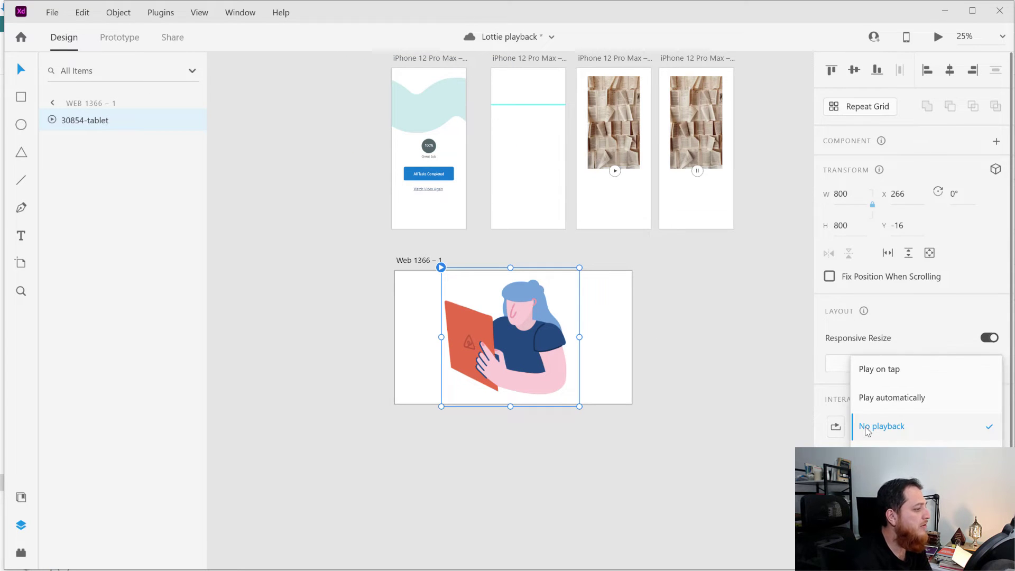
{"action": "left_click", "coordinate": [875, 402]}
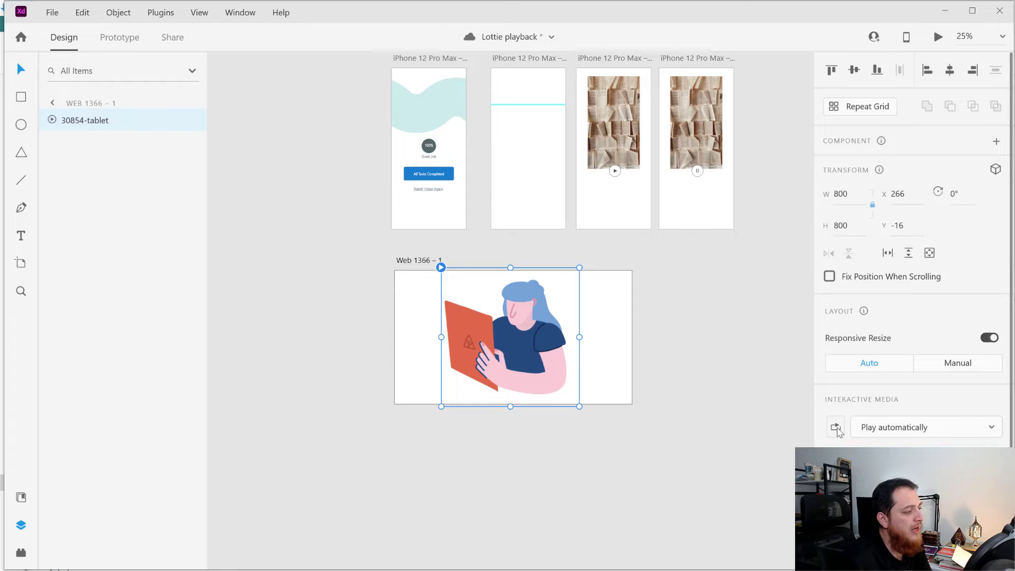
{"action": "left_click", "coordinate": [836, 428]}
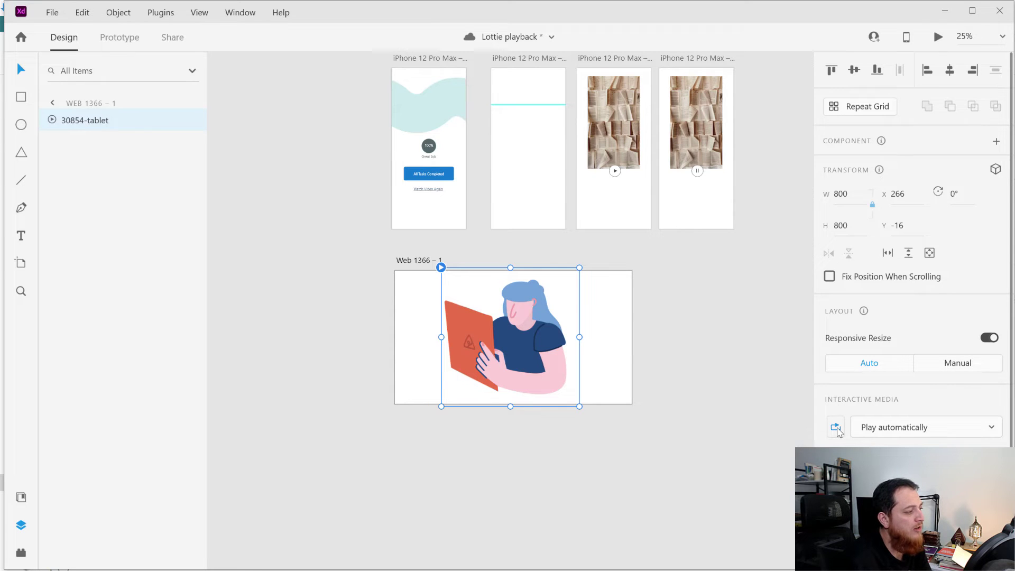
{"action": "left_click", "coordinate": [938, 38]}
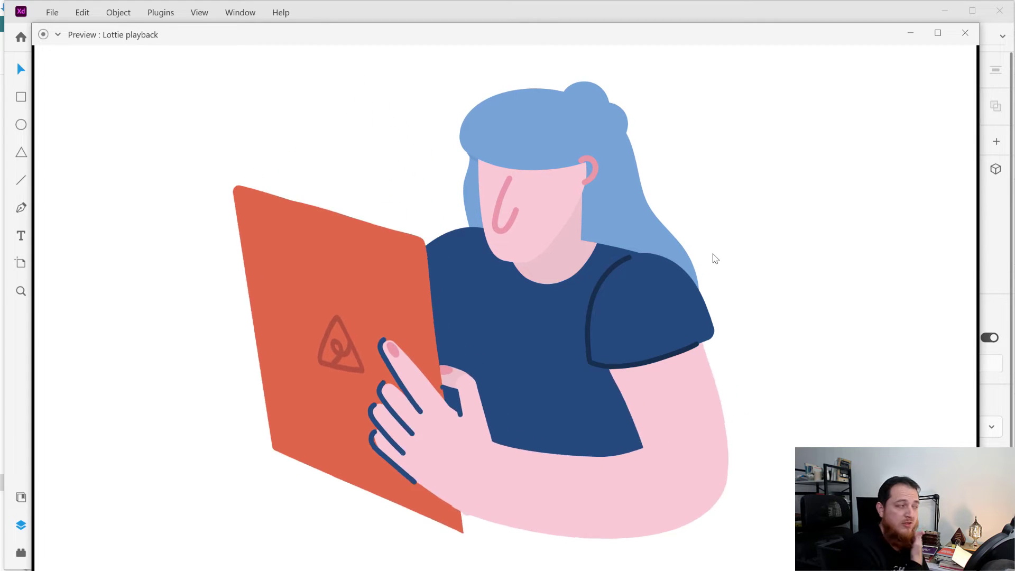
{"action": "left_click", "coordinate": [965, 33]}
Step: Check the interactive media playback settings of the wavy background animation on the iPhone 12 Pro Max – 1 artboard
{"action": "scroll", "coordinate": [599, 291], "scroll_direction": "up", "scroll_amount": 2}
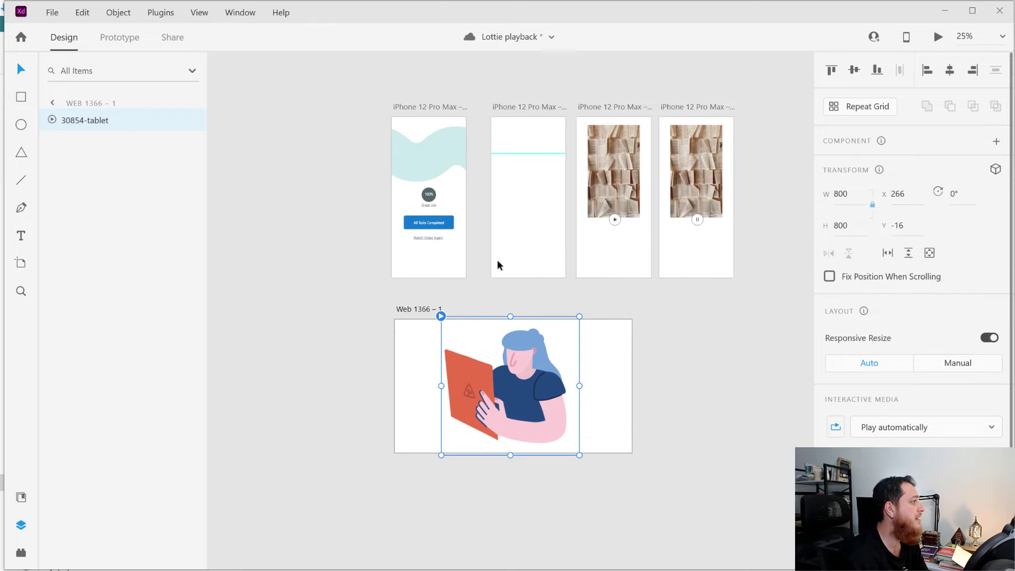
{"action": "left_click", "coordinate": [429, 106]}
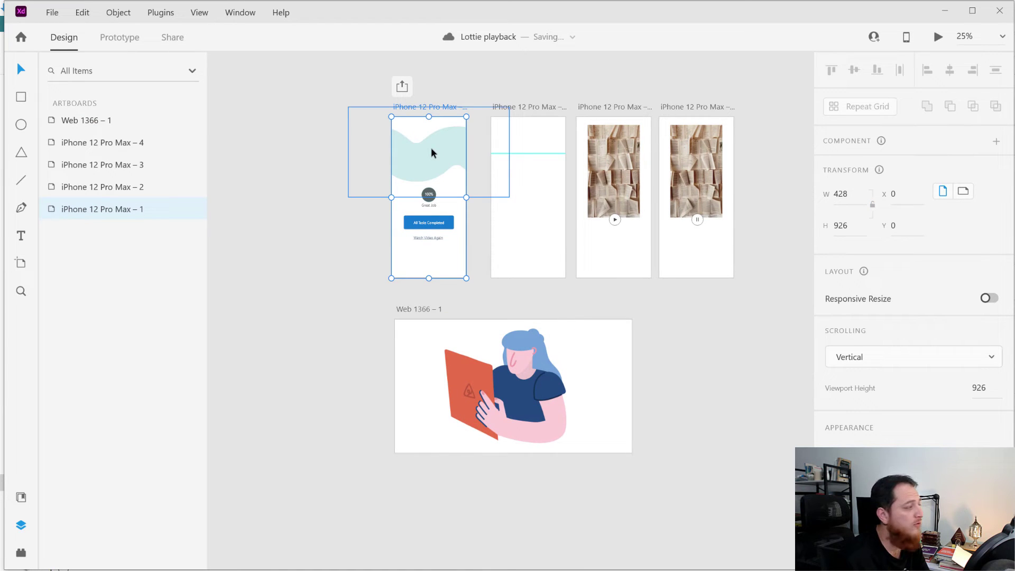
{"action": "left_click", "coordinate": [418, 173]}
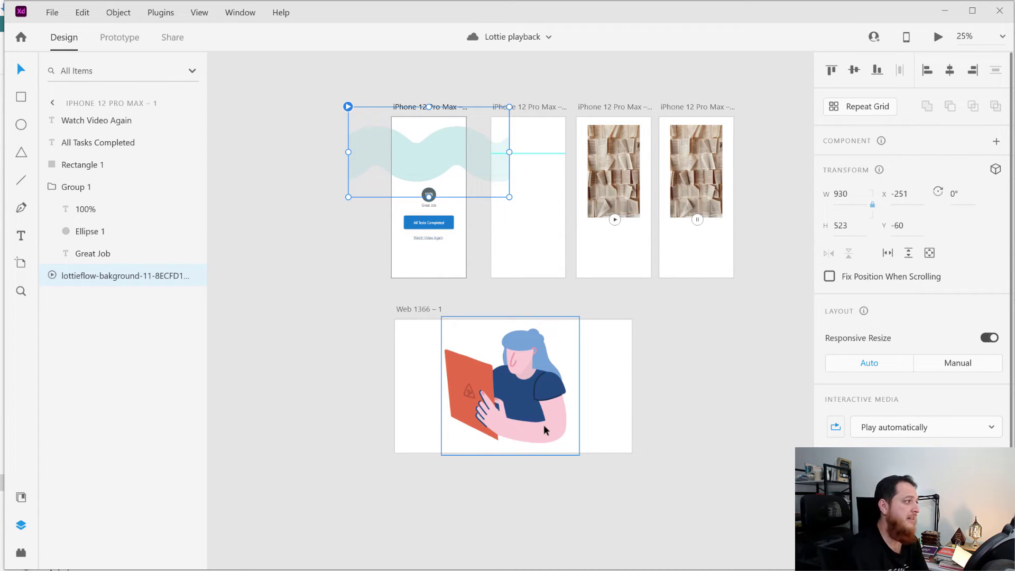
Step: Delete the book videos from the iPhone 12 Pro Max – 3 and iPhone 12 Pro Max – 4 artboards
{"action": "left_click", "coordinate": [602, 110]}
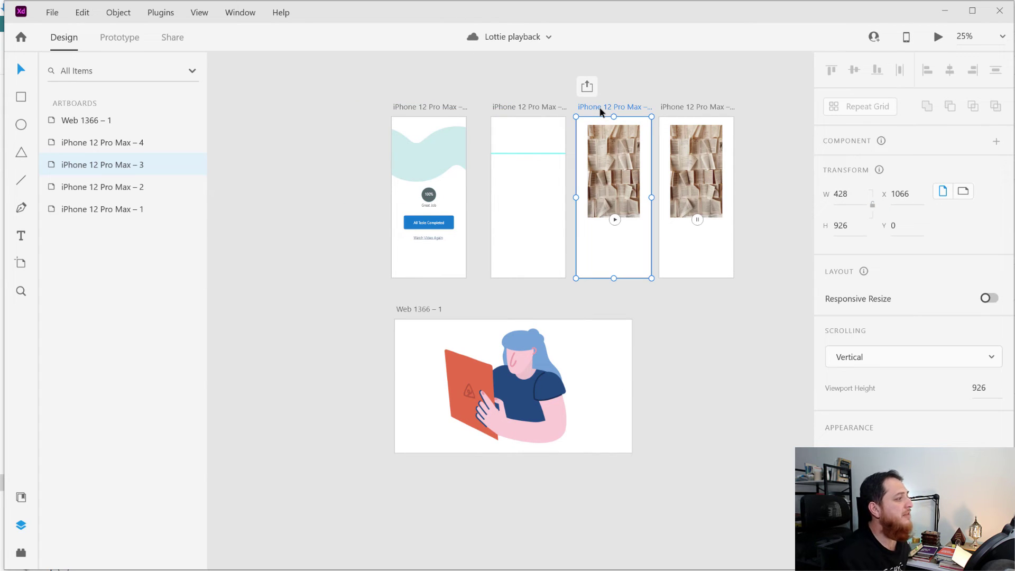
{"action": "left_click", "coordinate": [613, 156]}
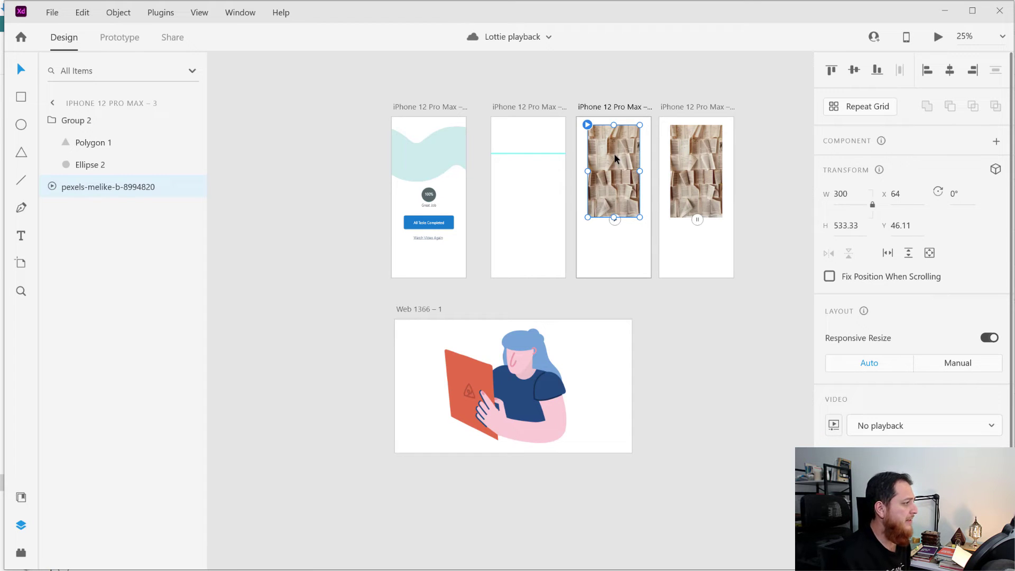
{"action": "key", "text": "Delete"}
{"action": "left_click", "coordinate": [694, 164]}
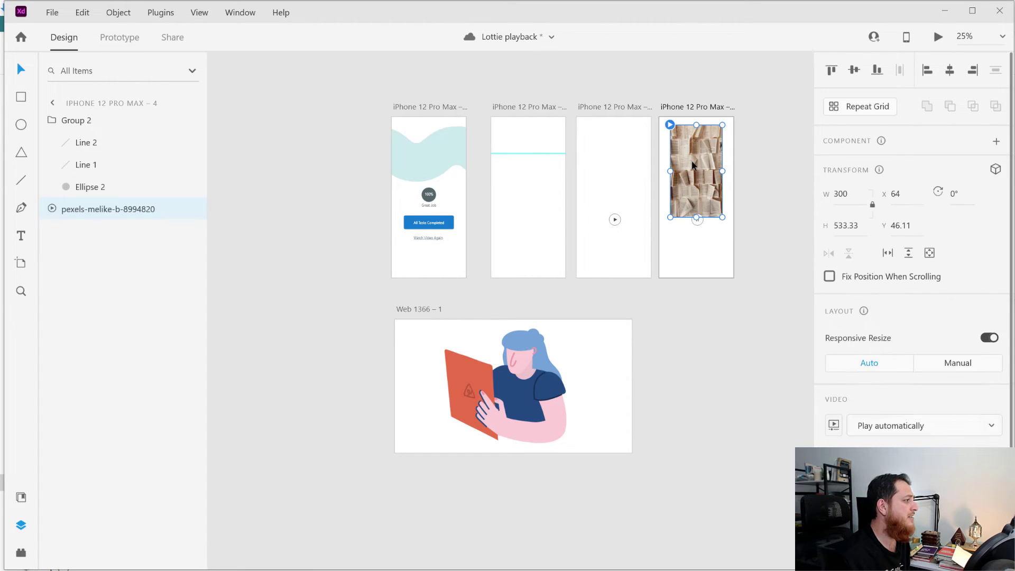
{"action": "key", "text": "Delete"}
Step: Try to import the 22,535 KB Pexels 7880881 MP4 video from the Downloads folder onto the iPhone 12 Pro Max – 3 artboard
{"action": "left_click", "coordinate": [619, 228]}
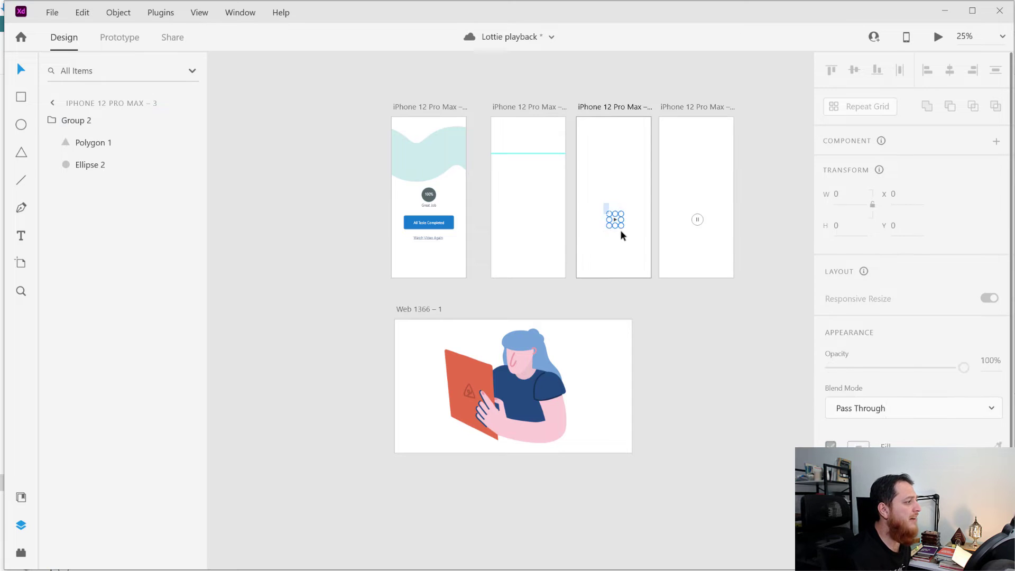
{"action": "key", "text": "ctrl+equal"}
{"action": "key", "text": "ctrl+equal"}
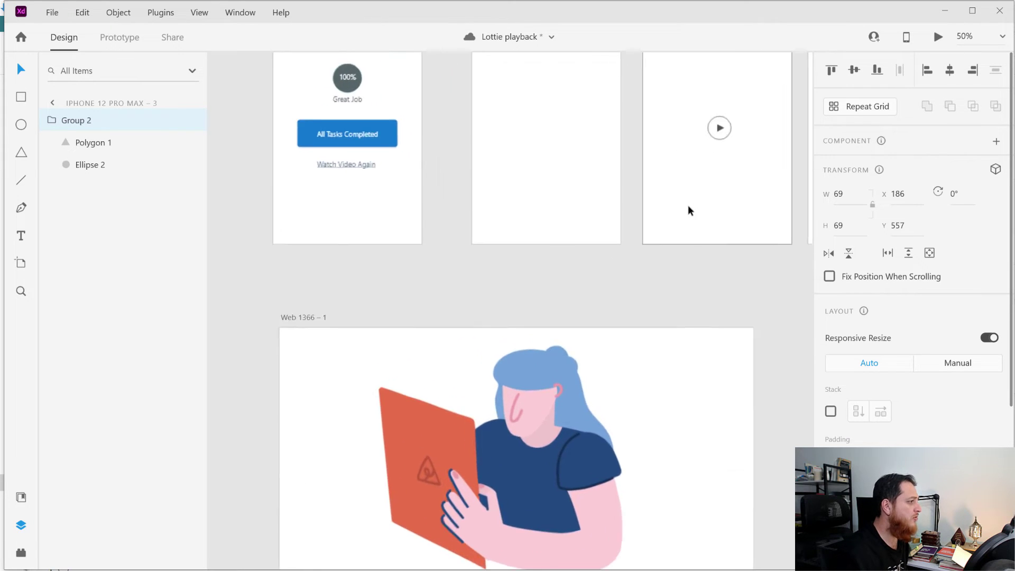
{"action": "left_click_drag", "start_coordinate": [629, 376], "coordinate": [449, 451]}
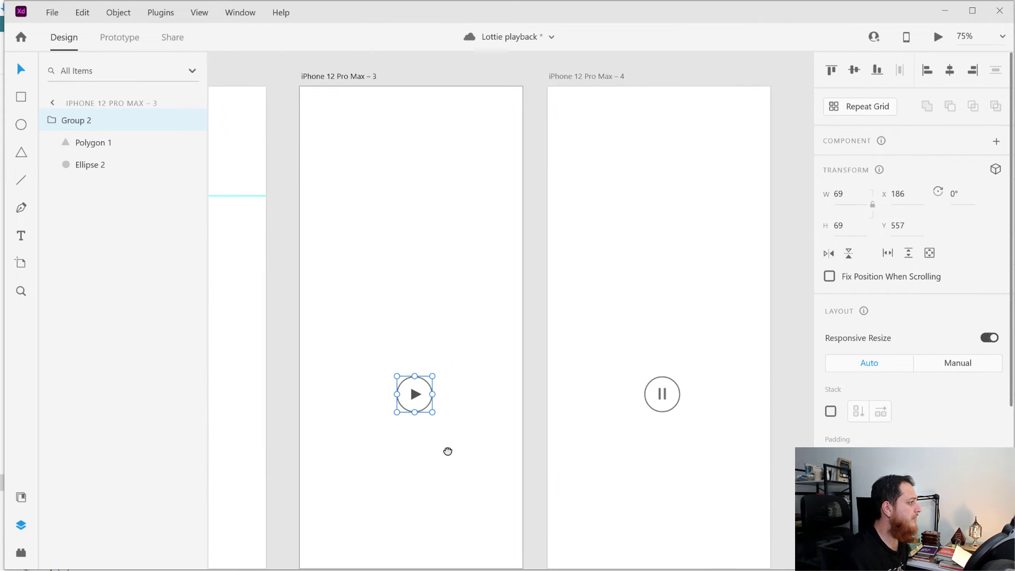
{"action": "left_click", "coordinate": [409, 440]}
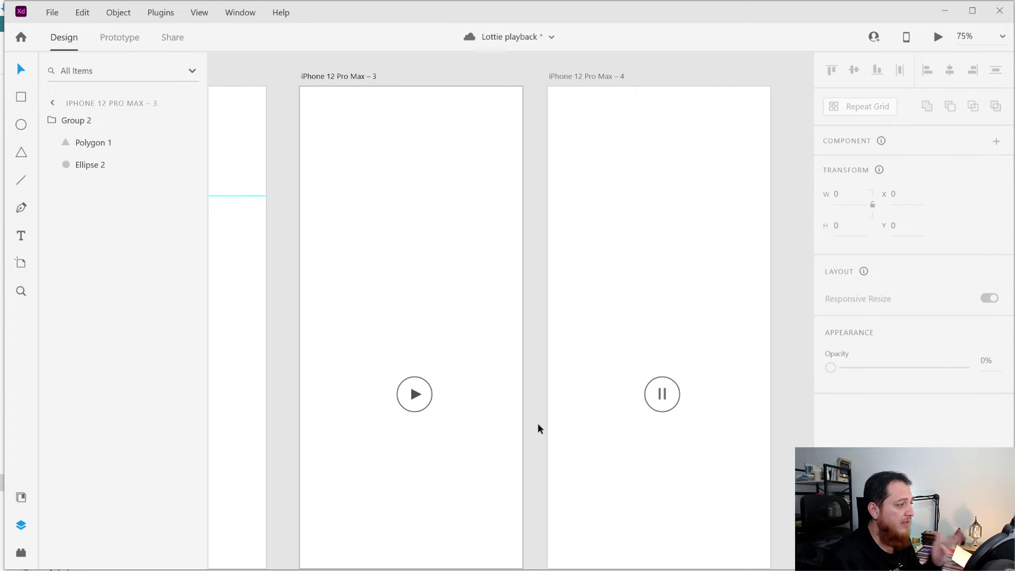
{"action": "key", "text": "alt+Tab"}
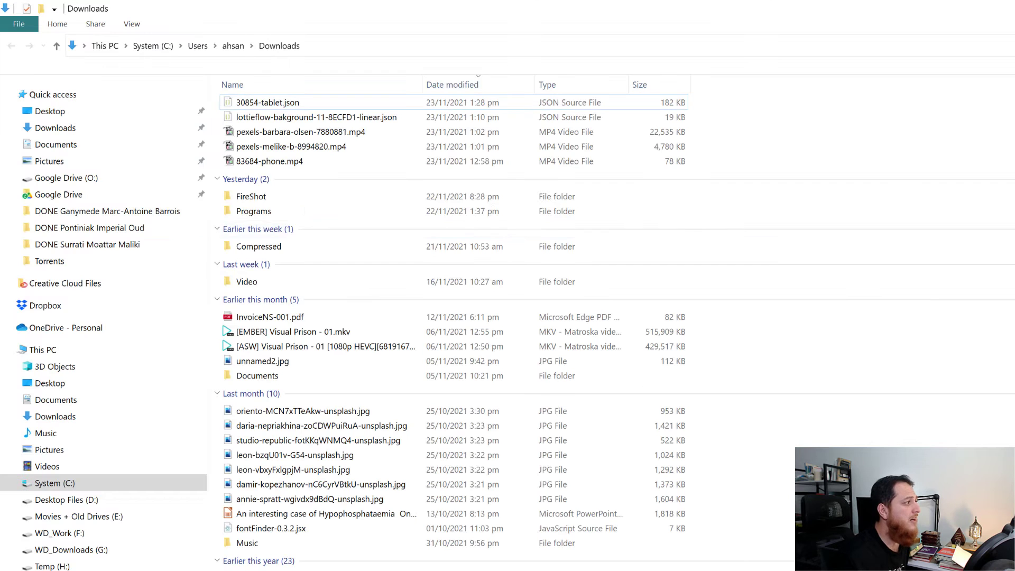
{"action": "left_click", "coordinate": [294, 136]}
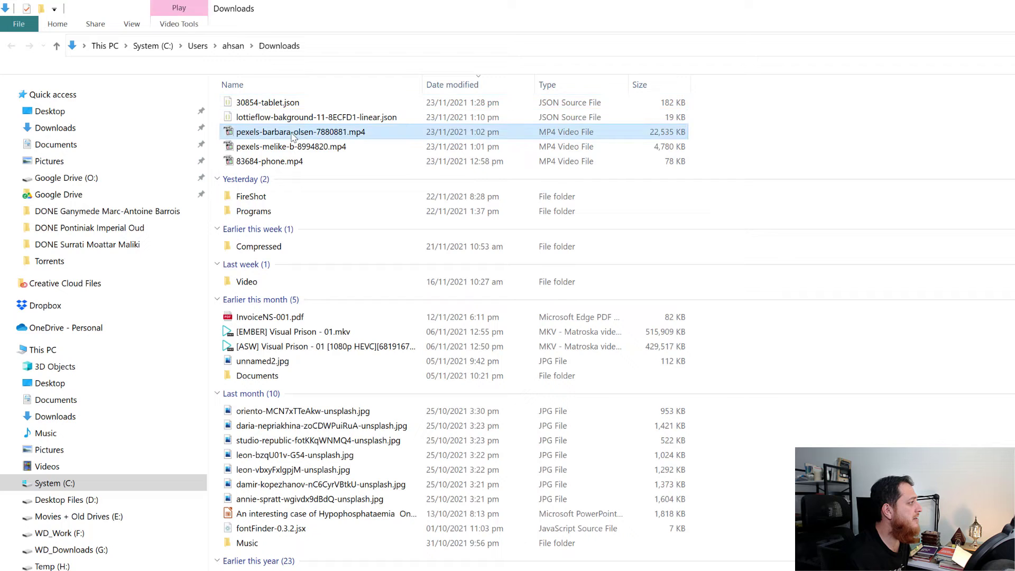
{"action": "right_click", "coordinate": [748, 140]}
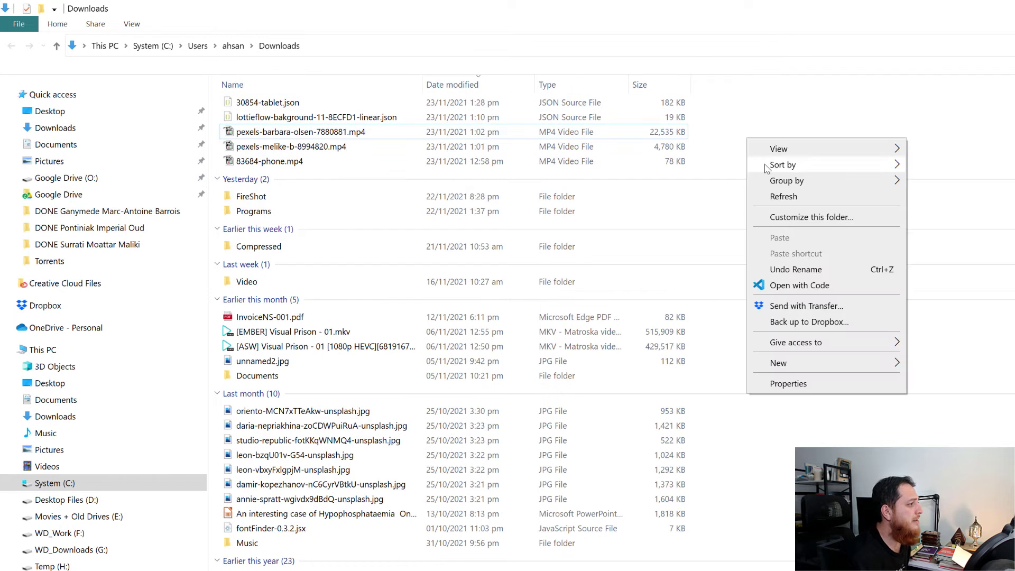
{"action": "left_click", "coordinate": [333, 132]}
{"action": "left_click_drag", "start_coordinate": [290, 136], "coordinate": [614, 570]}
{"action": "left_click_drag", "start_coordinate": [613, 510], "coordinate": [453, 294]}
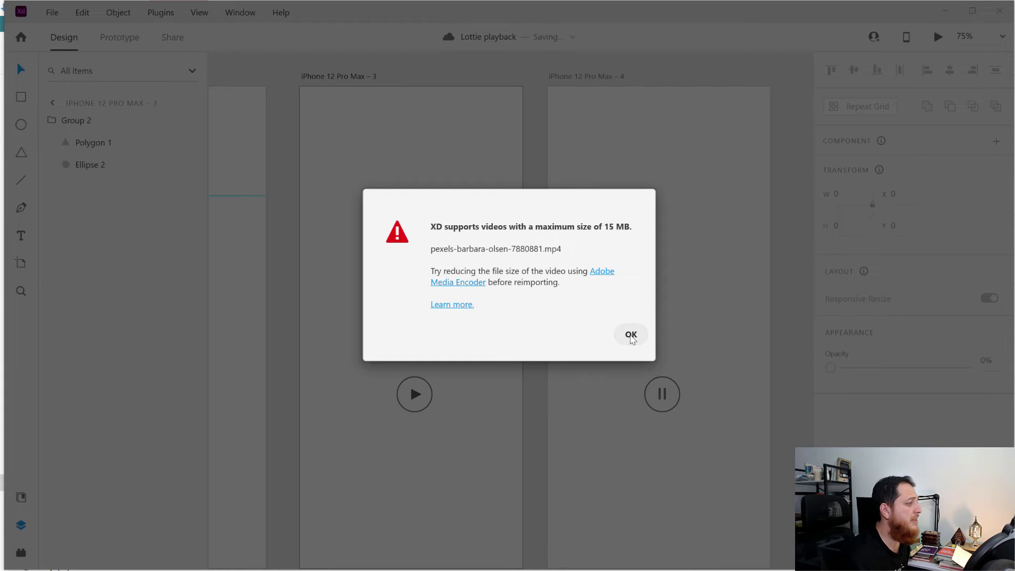
{"action": "left_click", "coordinate": [631, 336]}
Step: Import the Pexels 8994820 MP4 video from the Downloads folder onto the iPhone 12 Pro Max – 3 artboard
{"action": "key", "text": "alt+Tab"}
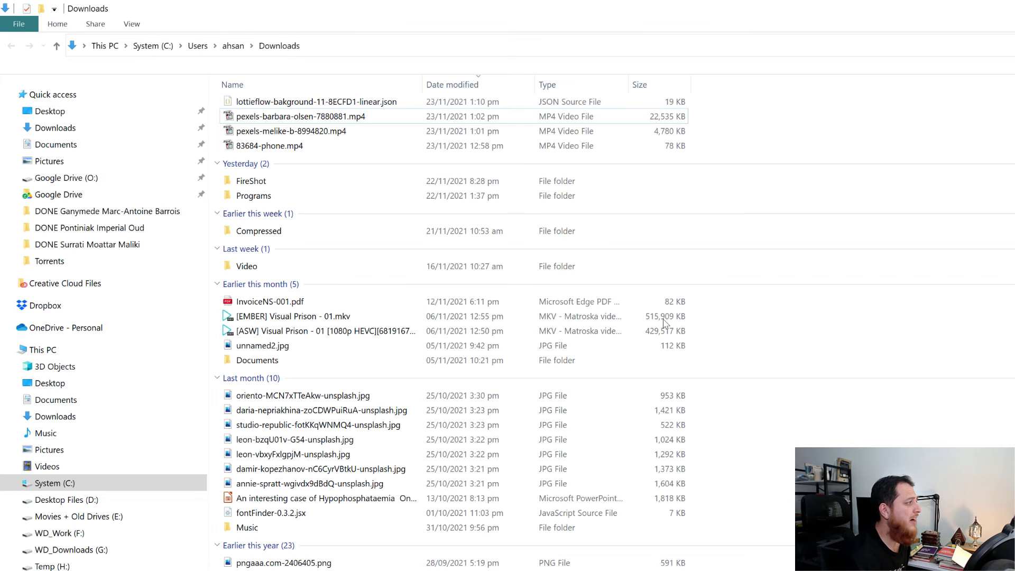
{"action": "left_click", "coordinate": [282, 146]}
{"action": "left_click_drag", "start_coordinate": [281, 136], "coordinate": [571, 570]}
{"action": "left_click_drag", "start_coordinate": [502, 468], "coordinate": [364, 122]}
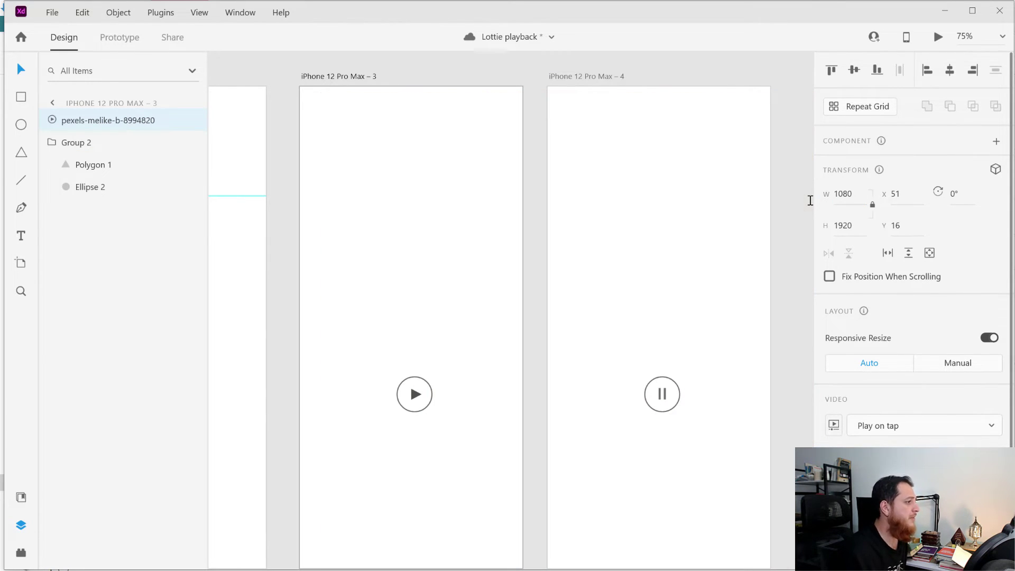
Step: Try resizing the imported video to a width of 500 and shifting it to X 24, and undo both changes
{"action": "left_click", "coordinate": [848, 195]}
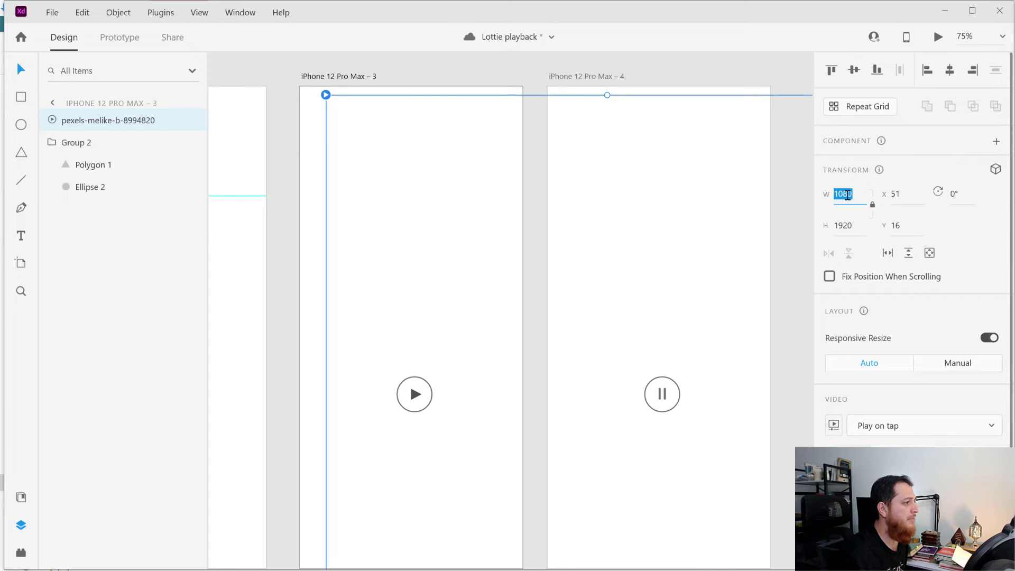
{"action": "type", "text": "500"}
{"action": "key", "text": "Return"}
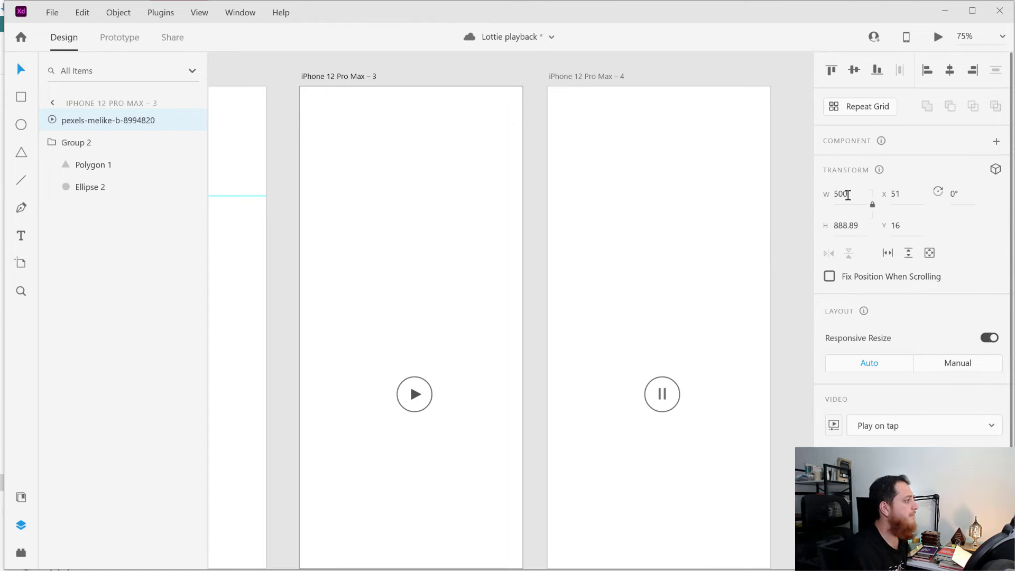
{"action": "left_click_drag", "start_coordinate": [484, 344], "coordinate": [471, 348]}
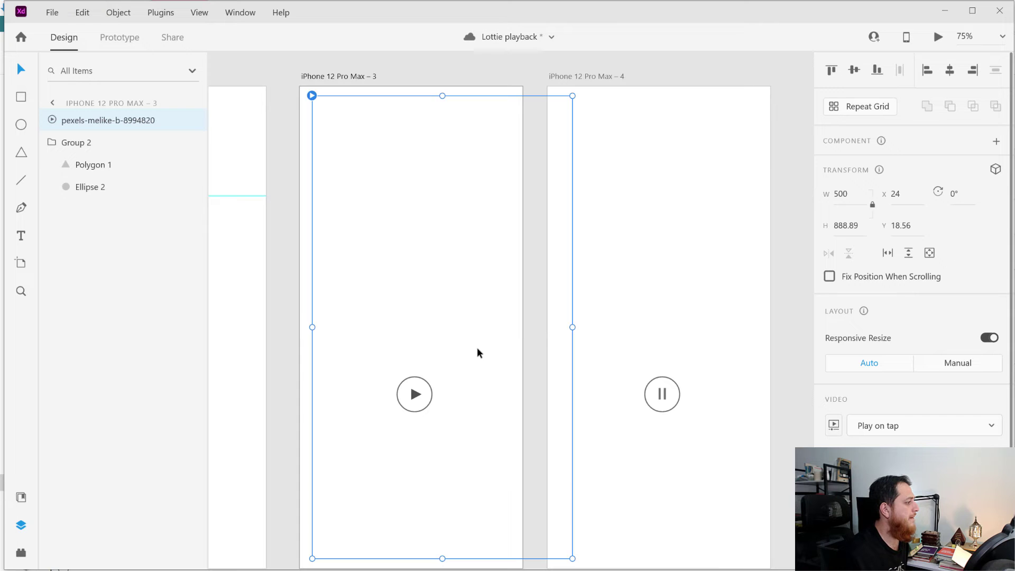
{"action": "key", "text": "ctrl+z"}
{"action": "key", "text": "ctrl+z"}
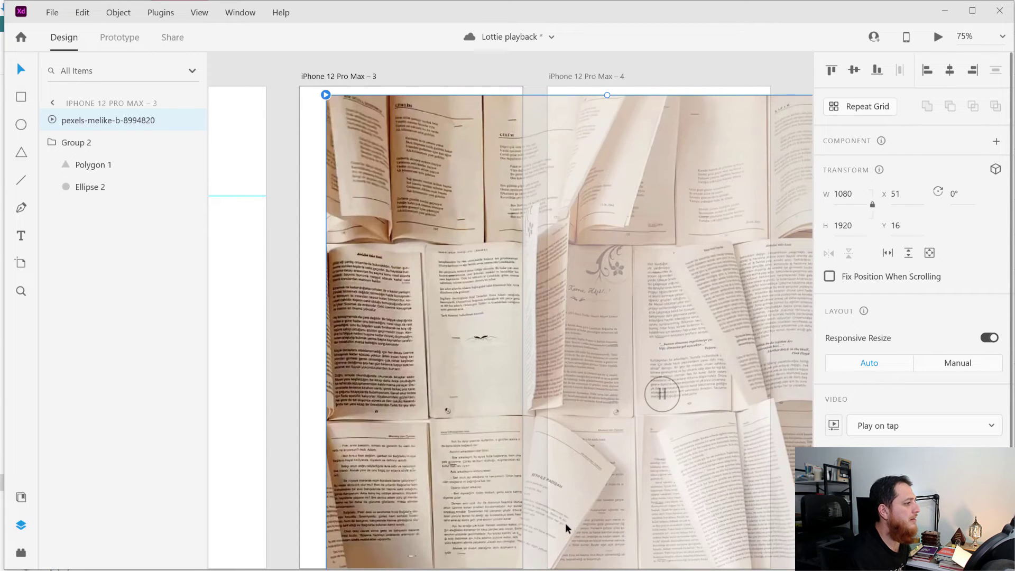
Step: Set the imported video's width to 200 and move it to X 120.5, Y 259, over the play button
{"action": "left_click", "coordinate": [849, 201]}
{"action": "type", "text": "200"}
{"action": "key", "text": "Return"}
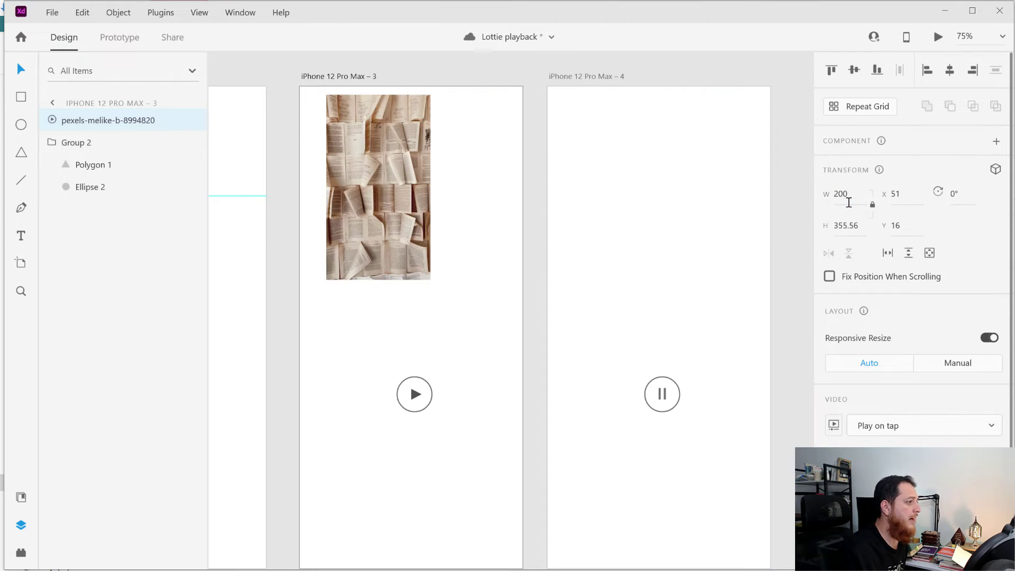
{"action": "left_click_drag", "start_coordinate": [382, 210], "coordinate": [419, 337]}
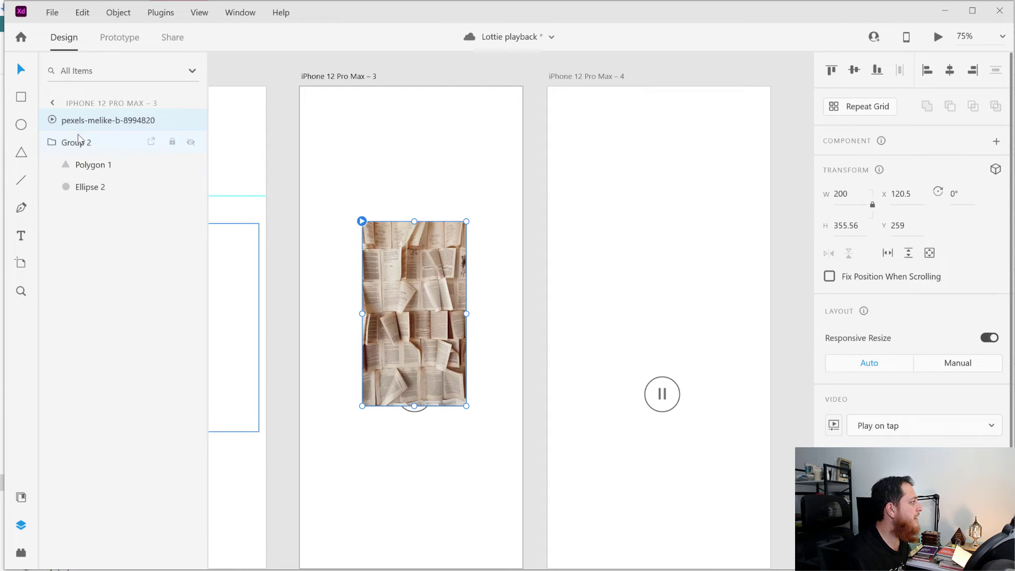
Step: Collapse the play button's Group 2 and place it above the video in the layer order
{"action": "left_click", "coordinate": [54, 143]}
{"action": "left_click", "coordinate": [55, 143]}
{"action": "left_click_drag", "start_coordinate": [54, 142], "coordinate": [54, 118]}
Step: Set the video's width to 400 and position it at X 14, Y 23 on the iPhone 12 Pro Max – 3 artboard
{"action": "left_click_drag", "start_coordinate": [415, 312], "coordinate": [403, 224]}
{"action": "left_click", "coordinate": [841, 194]}
{"action": "type", "text": "400"}
{"action": "key", "text": "Return"}
{"action": "left_click_drag", "start_coordinate": [507, 344], "coordinate": [445, 321]}
Step: Move the play button down onto the video's lower edge and the pause button on the neighbouring artboard to X 180, Y 693
{"action": "left_click", "coordinate": [426, 394]}
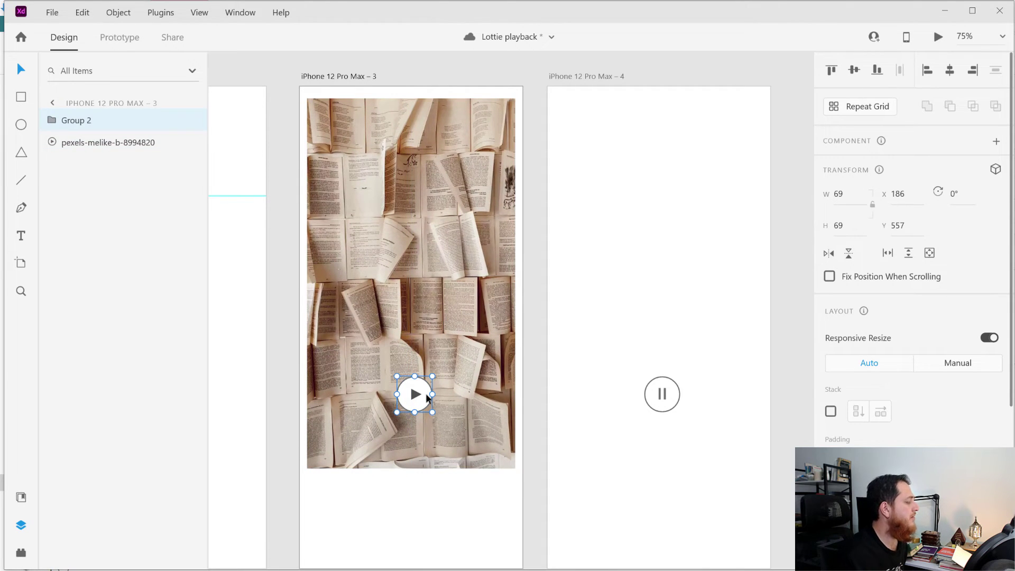
{"action": "left_click_drag", "start_coordinate": [427, 396], "coordinate": [427, 466]}
{"action": "left_click", "coordinate": [665, 393]}
{"action": "left_click_drag", "start_coordinate": [665, 393], "coordinate": [665, 464]}
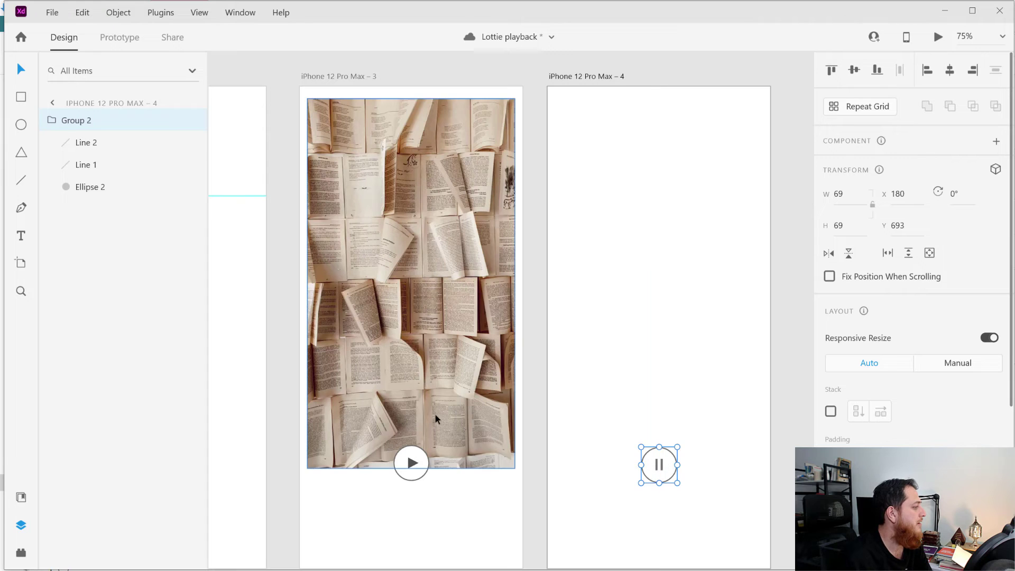
Step: Copy the book video to the iPhone 12 Pro Max – 4 artboard and place it behind the pause button group
{"action": "left_click", "coordinate": [433, 413]}
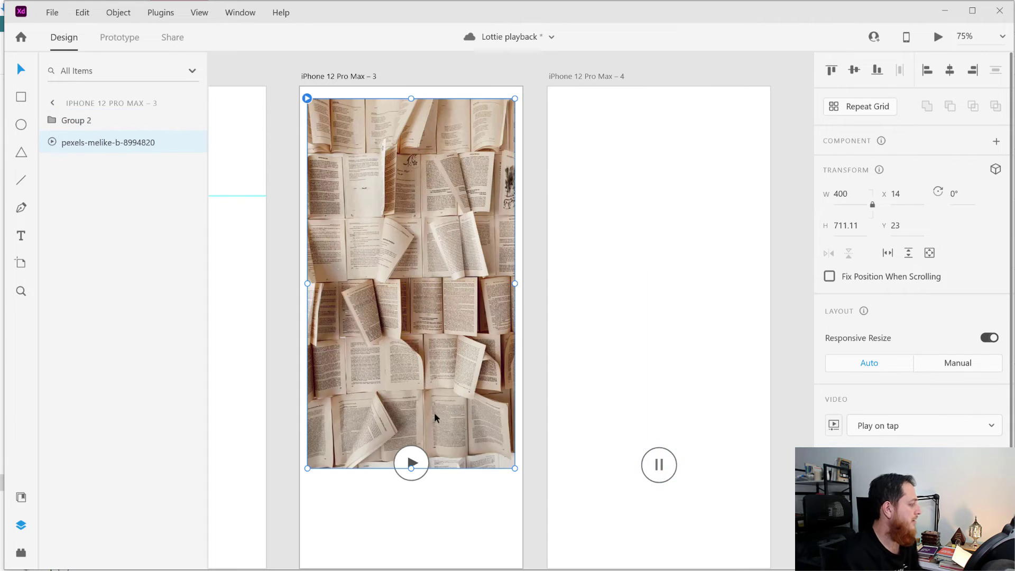
{"action": "left_click", "coordinate": [571, 77]}
{"action": "key", "text": "ctrl+v"}
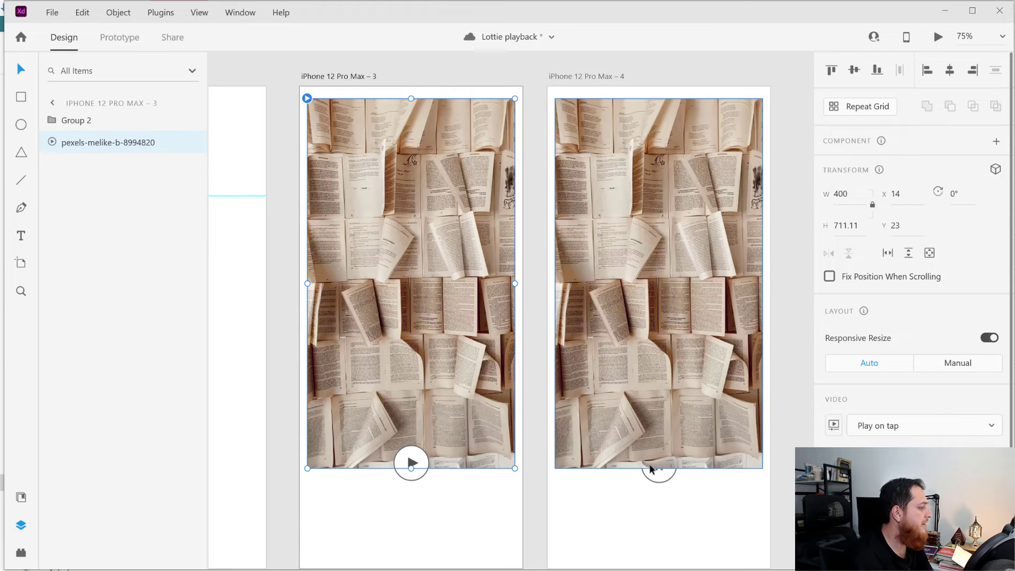
{"action": "left_click", "coordinate": [657, 480]}
{"action": "left_click_drag", "start_coordinate": [53, 146], "coordinate": [56, 120]}
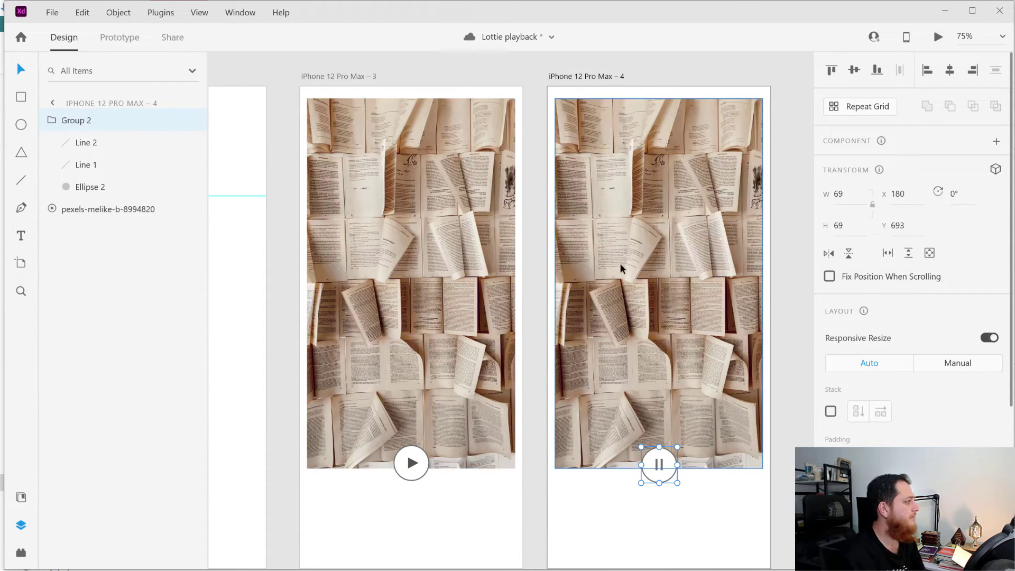
Step: Compare the X and Y positions of the videos on the iPhone 12 Pro Max – 4 and – 3 artboards
{"action": "left_click", "coordinate": [646, 254]}
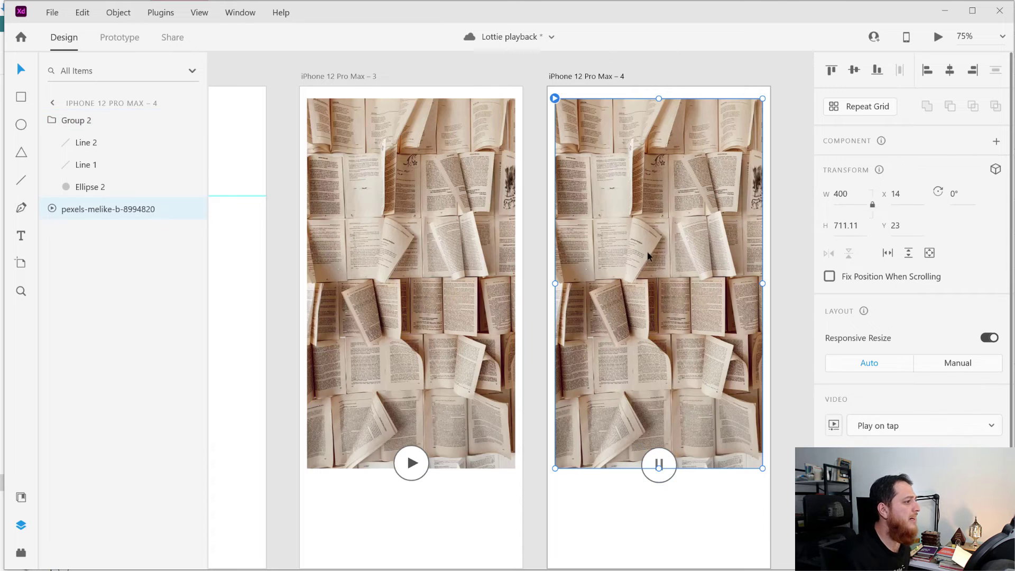
{"action": "left_click", "coordinate": [903, 194]}
{"action": "key", "text": "Tab"}
{"action": "key", "text": "Tab"}
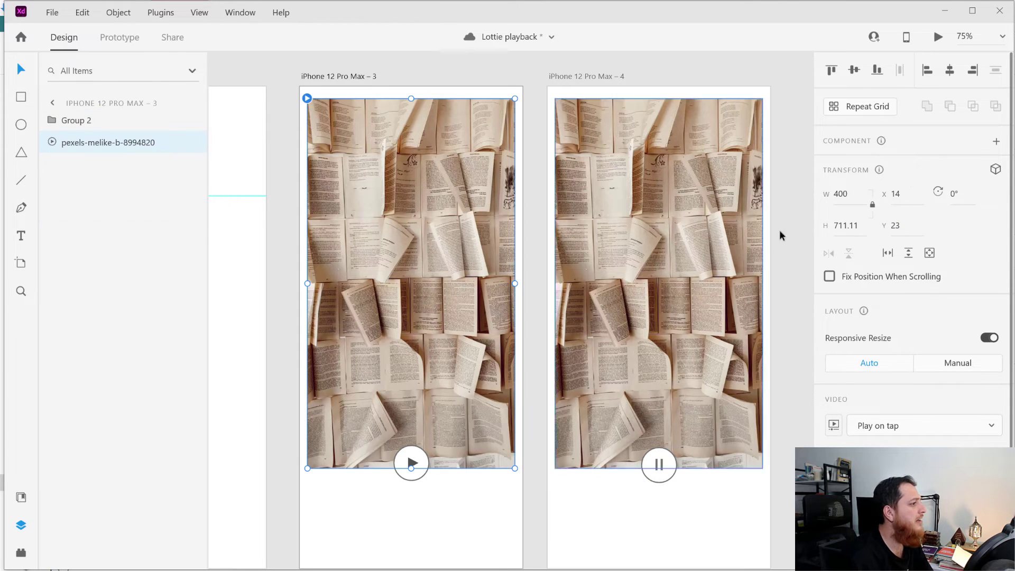
Step: Set the pause button group's Y position to 689 on the iPhone 12 Pro Max – 4 artboard, matching the play button
{"action": "left_click", "coordinate": [667, 464]}
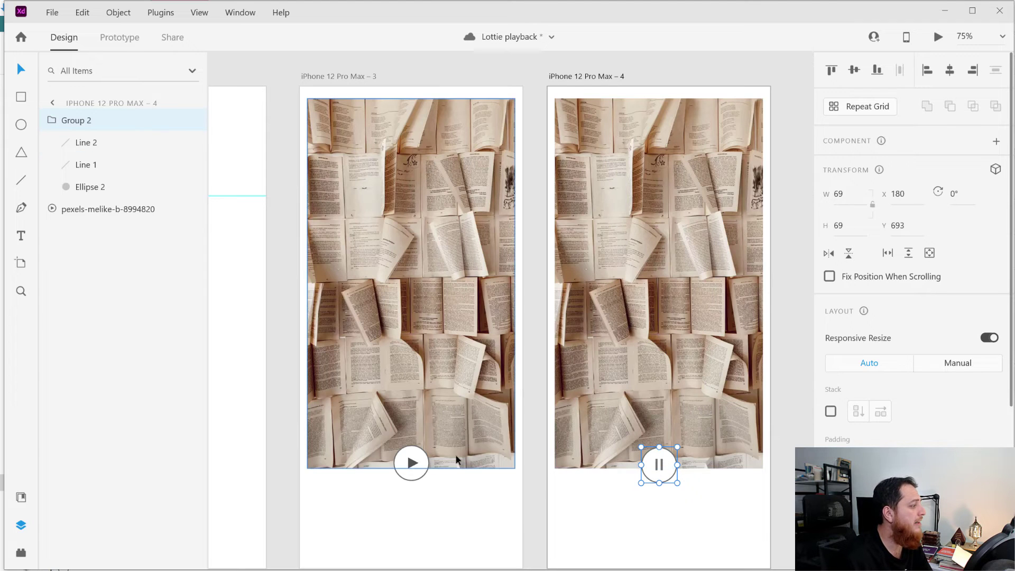
{"action": "left_click", "coordinate": [424, 462]}
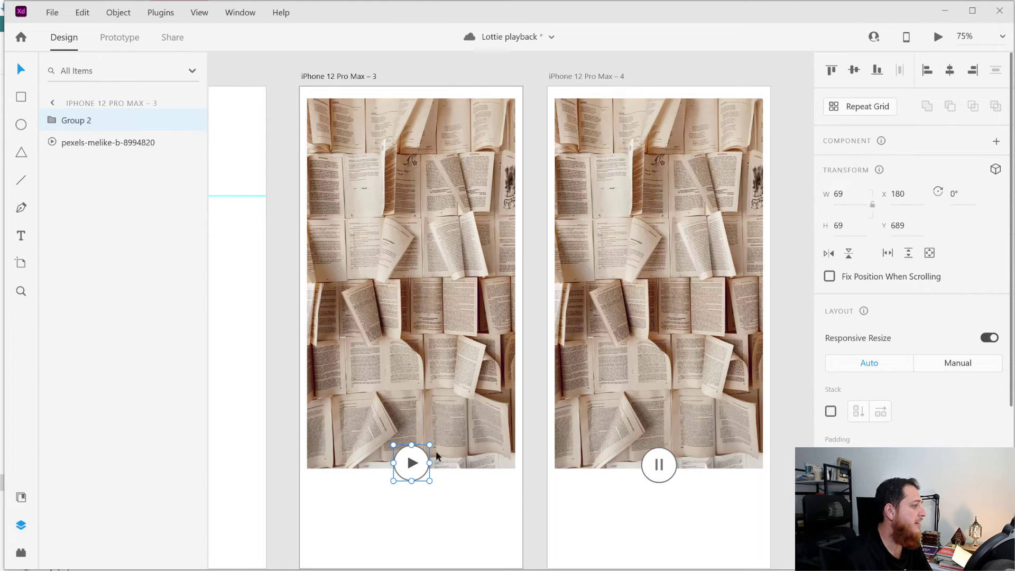
{"action": "left_click", "coordinate": [673, 459]}
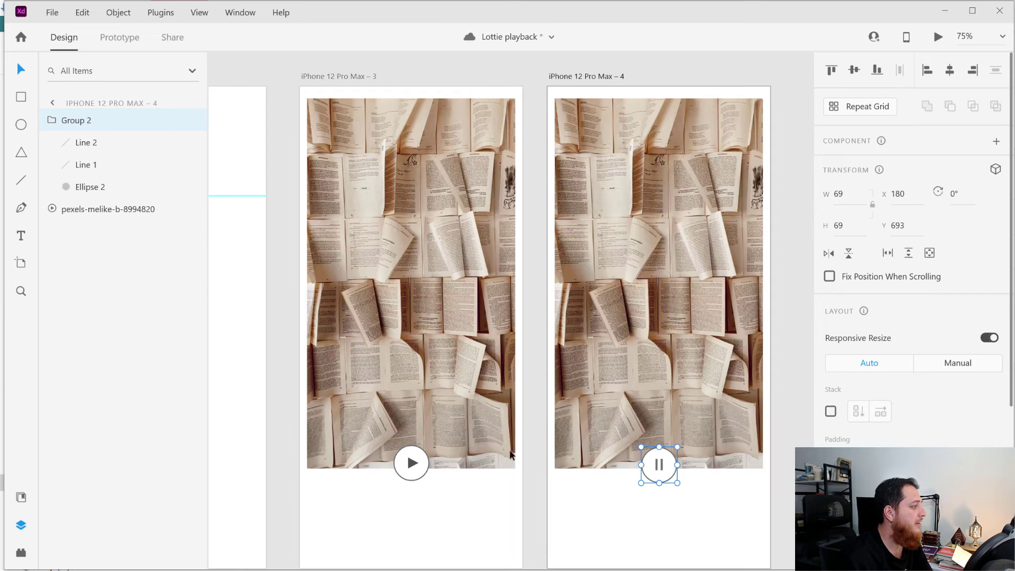
{"action": "left_click", "coordinate": [900, 226]}
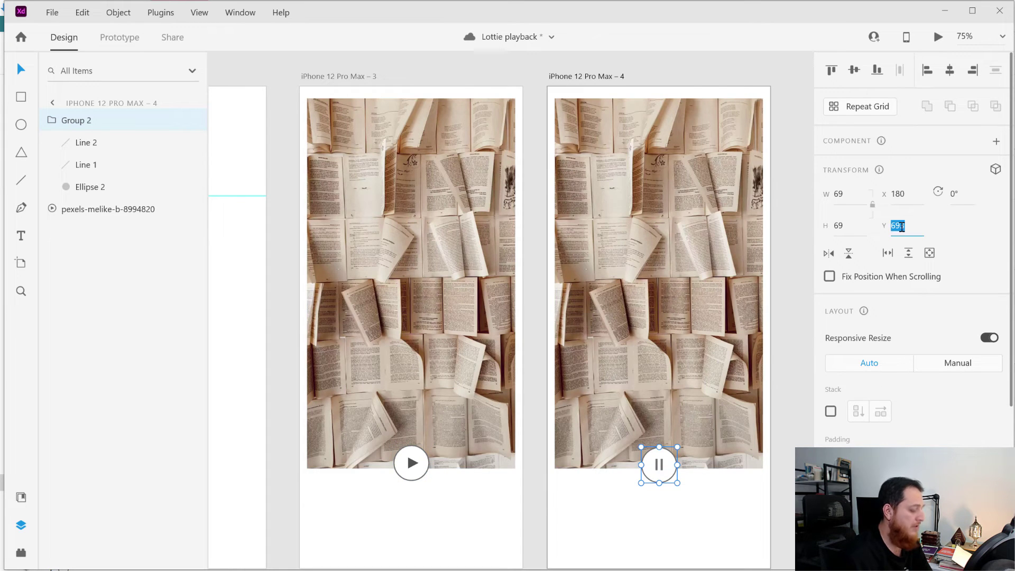
{"action": "type", "text": "689"}
{"action": "key", "text": "Return"}
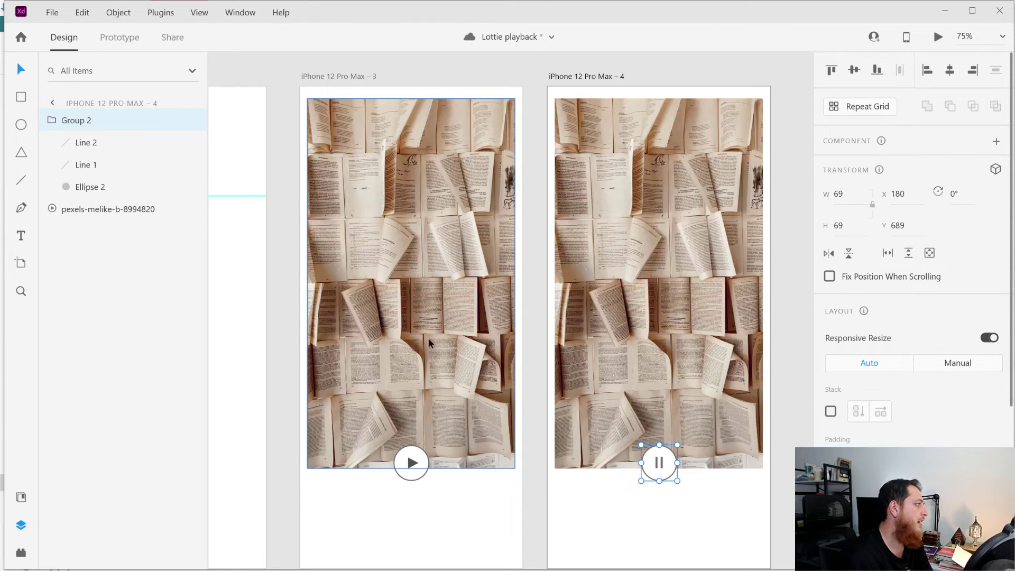
Step: Add titleimage.png from the Desktop folder as the thumbnail of the book video on the iPhone 12 Pro Max – 3 artboard
{"action": "left_click", "coordinate": [438, 244]}
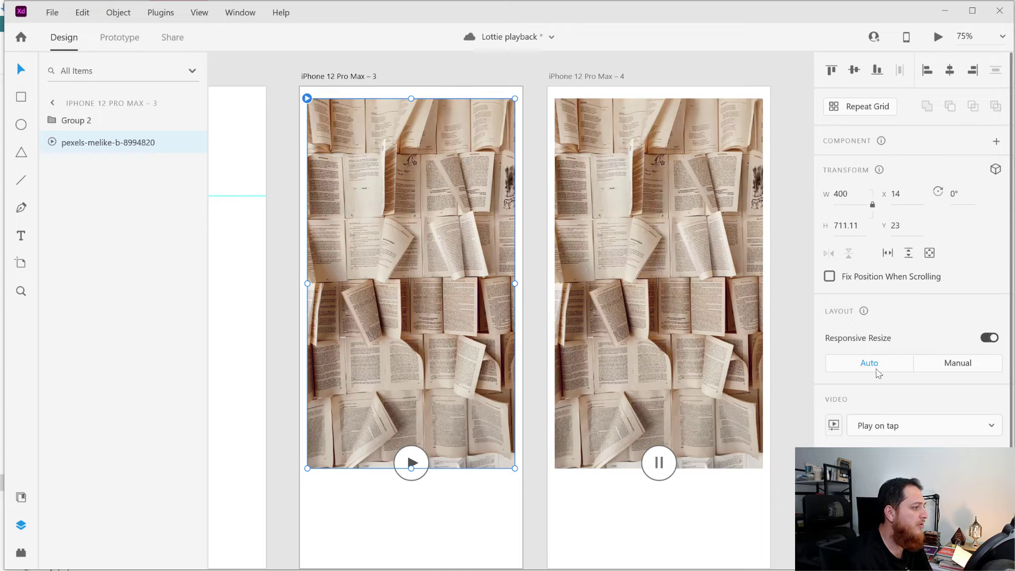
{"action": "left_click", "coordinate": [905, 429]}
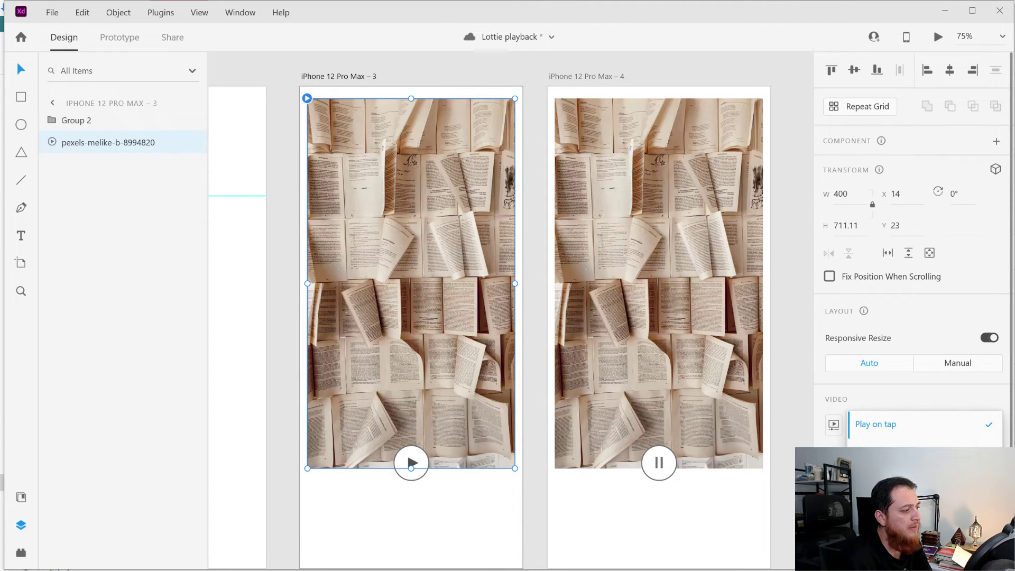
{"action": "key", "text": "Escape"}
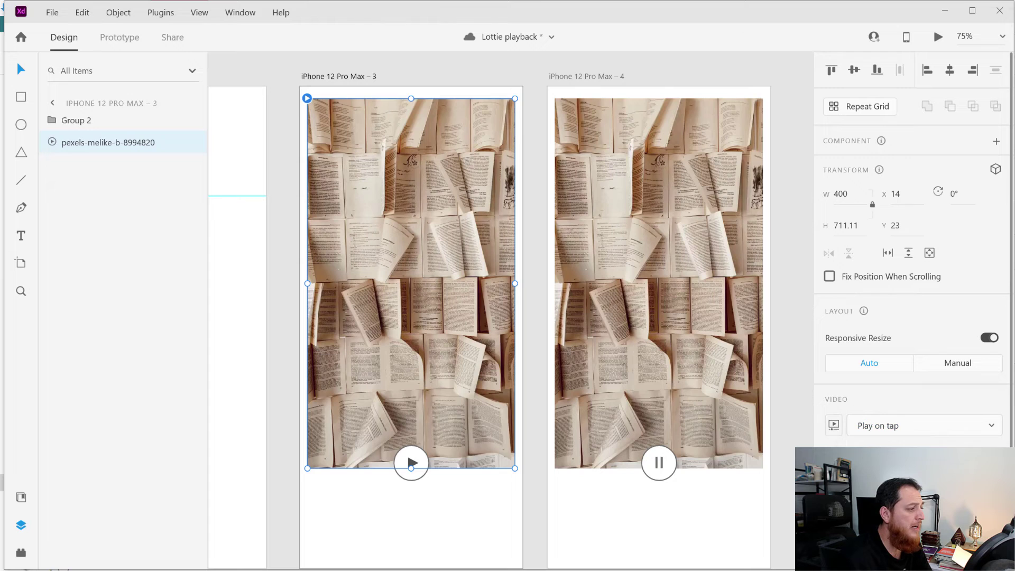
{"action": "left_click", "coordinate": [834, 426]}
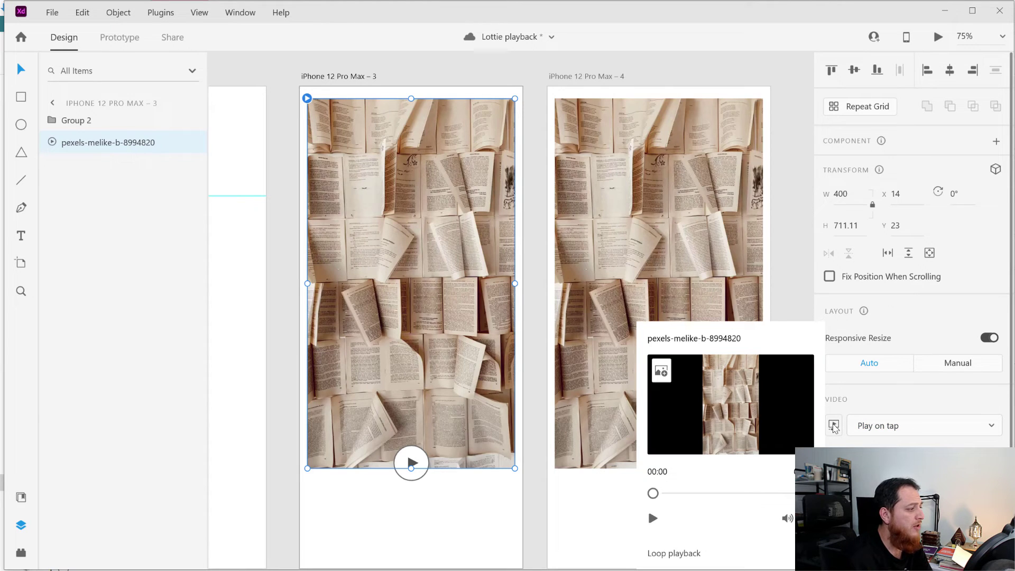
{"action": "left_click", "coordinate": [665, 372]}
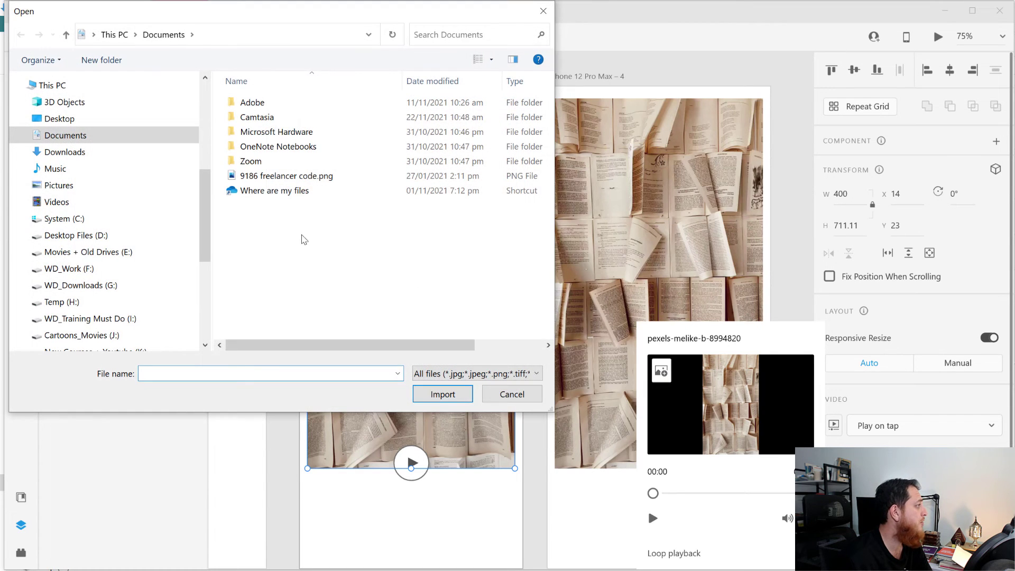
{"action": "left_click", "coordinate": [269, 177]}
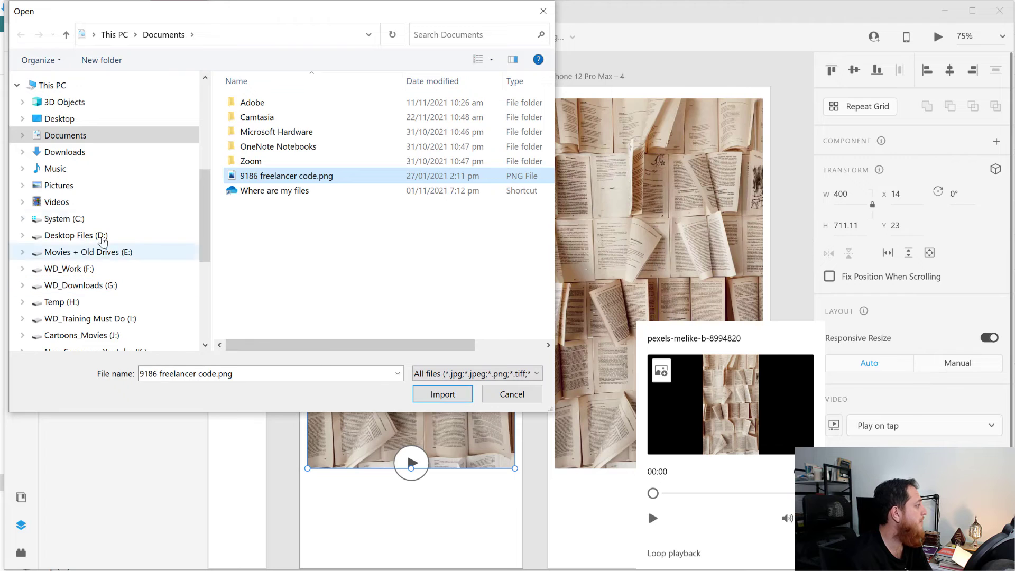
{"action": "left_click", "coordinate": [133, 185]}
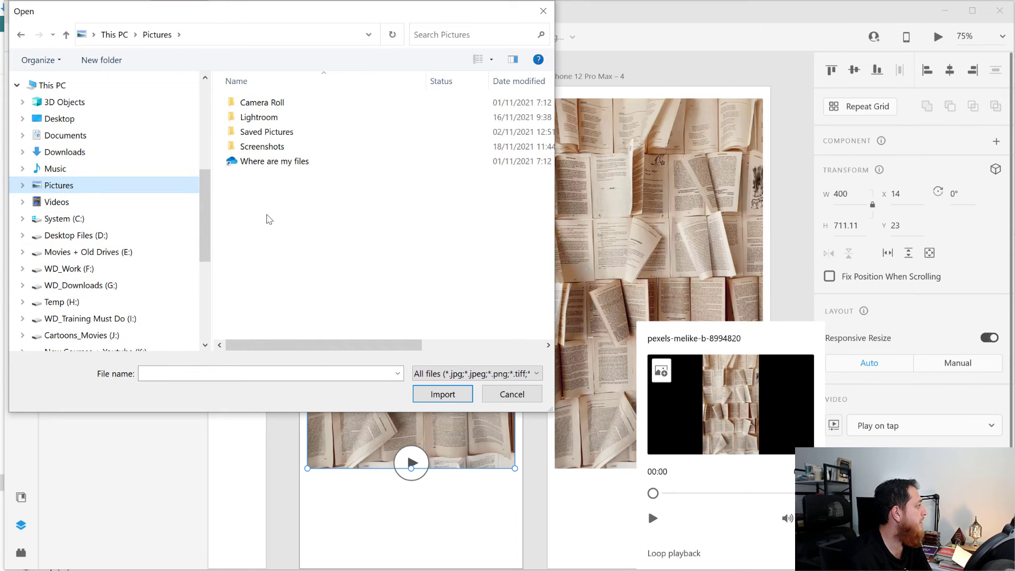
{"action": "left_click", "coordinate": [53, 120]}
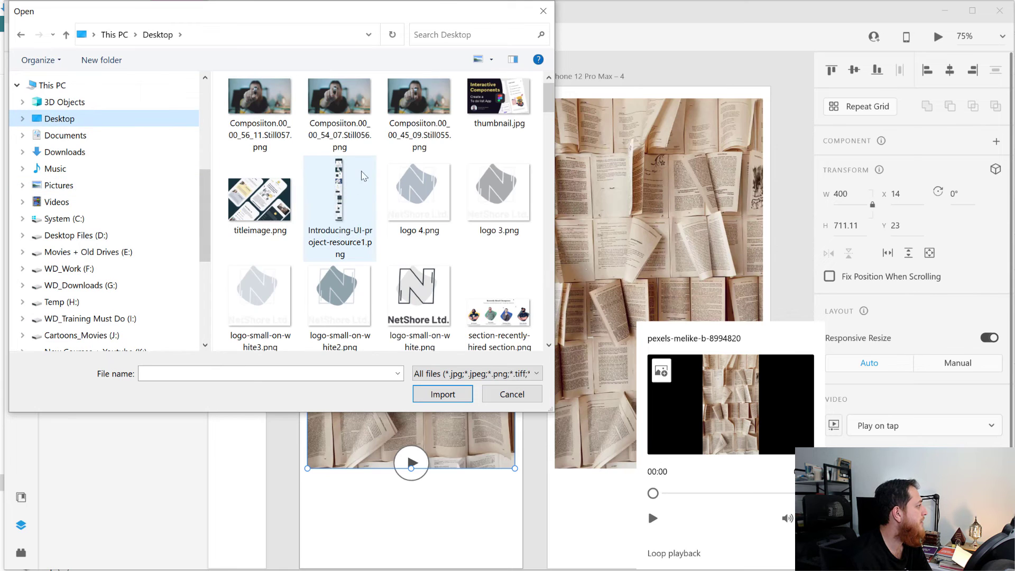
{"action": "left_click", "coordinate": [275, 197]}
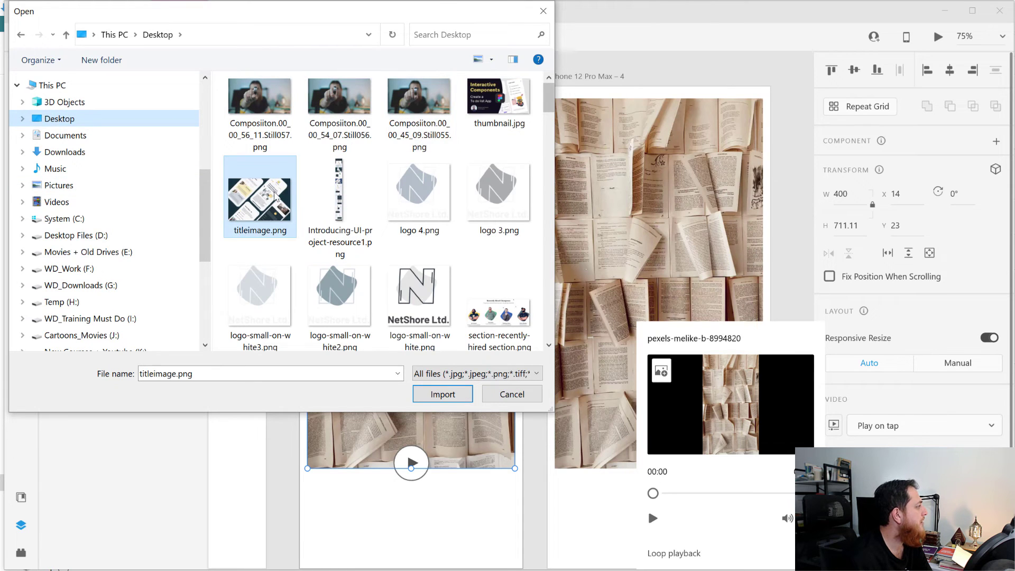
{"action": "left_click", "coordinate": [429, 392]}
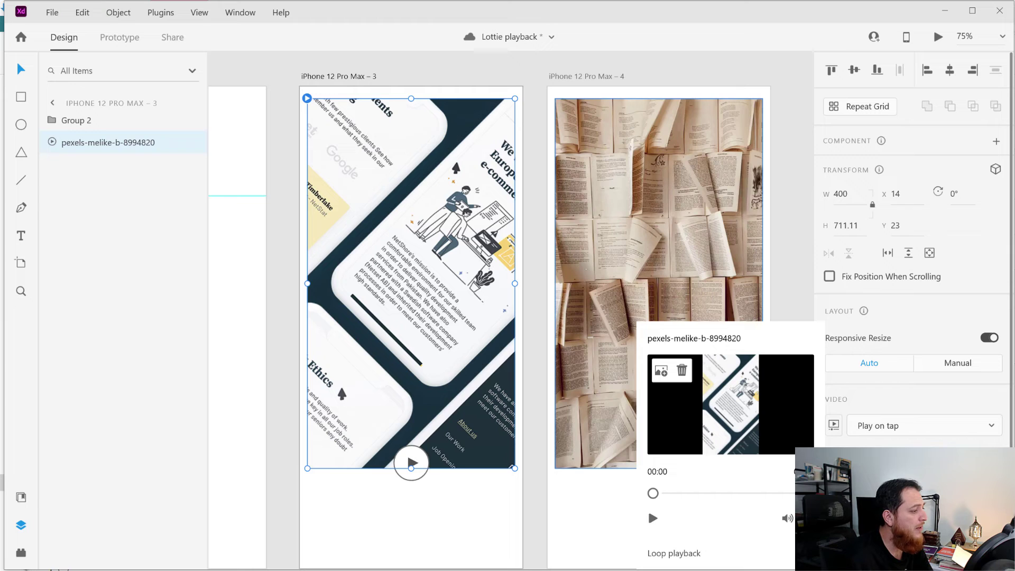
Step: Trim the end of the iPhone 12 Pro Max – 3 video slightly, apply the trim and close the video settings
{"action": "left_click_drag", "start_coordinate": [802, 493], "coordinate": [778, 497]}
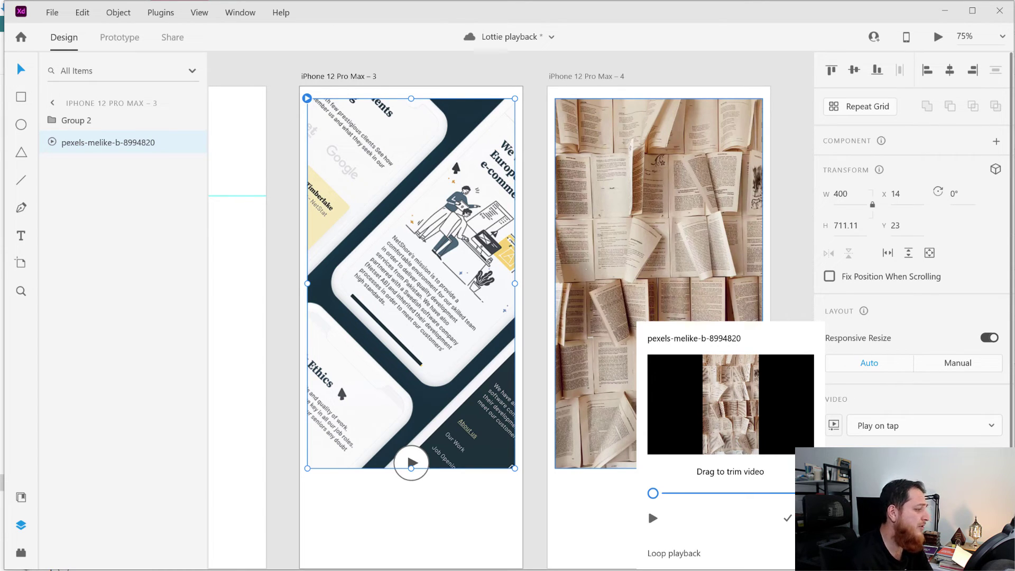
{"action": "left_click", "coordinate": [789, 520]}
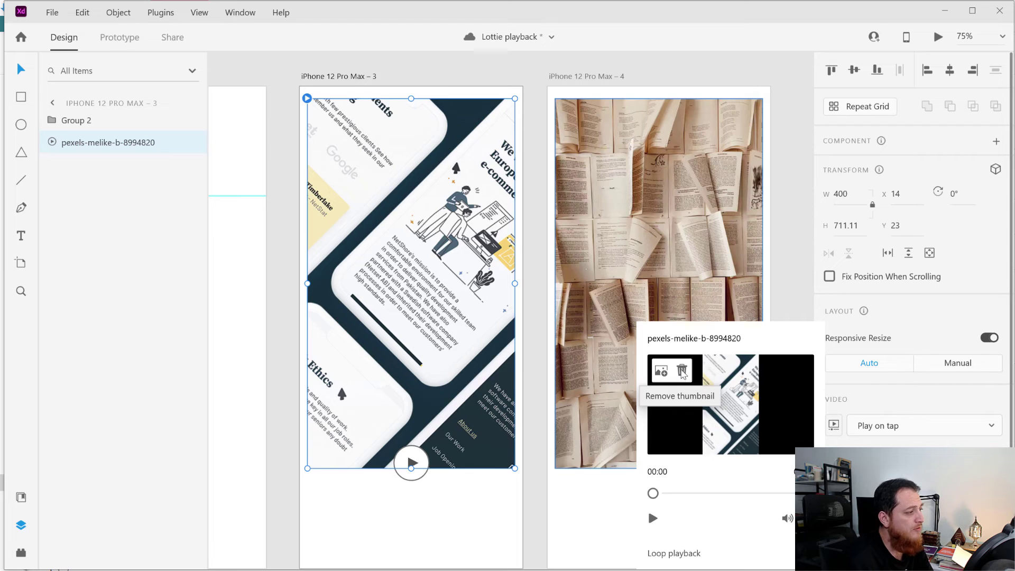
{"action": "left_click", "coordinate": [495, 504]}
Step: Set the video on the iPhone 12 Pro Max – 4 artboard to Play automatically and check its video settings
{"action": "left_click", "coordinate": [674, 409]}
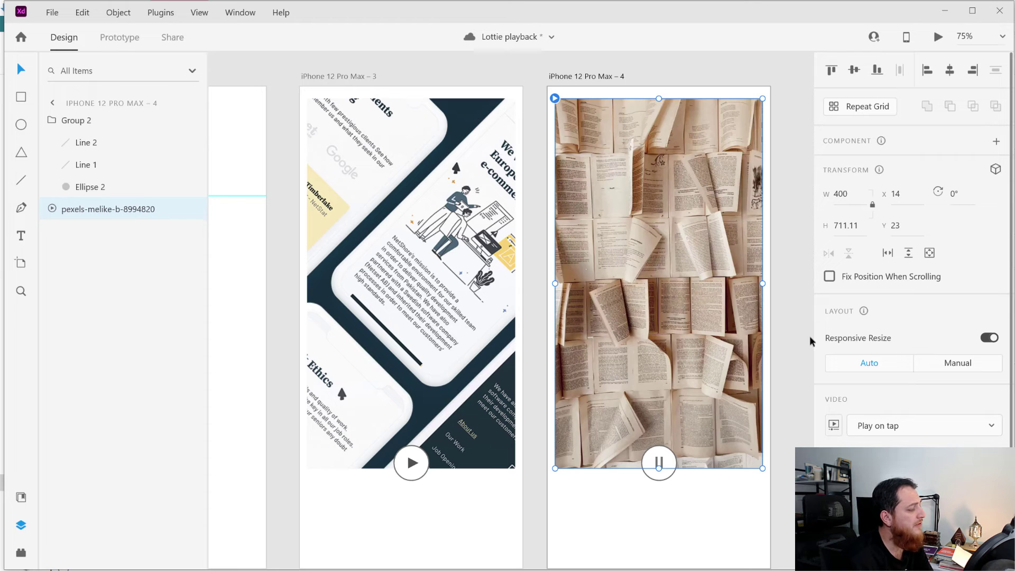
{"action": "left_click", "coordinate": [882, 430]}
{"action": "left_click", "coordinate": [859, 445]}
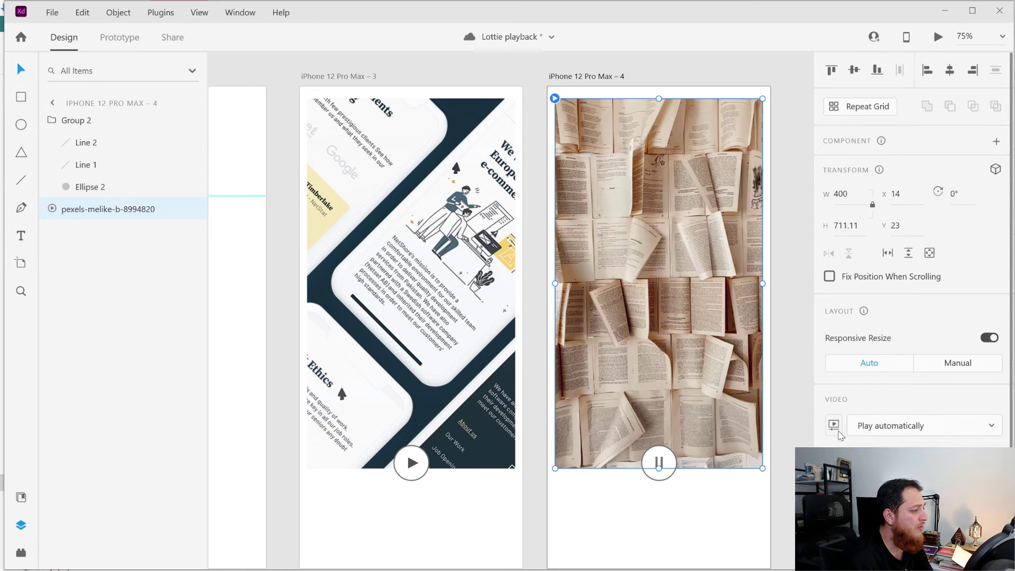
{"action": "left_click", "coordinate": [833, 426]}
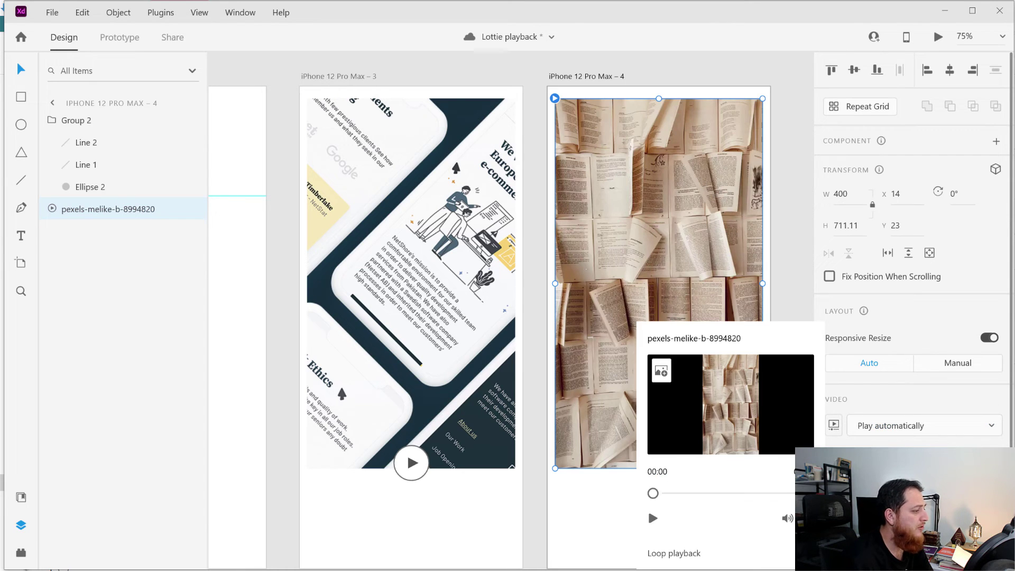
{"action": "left_click", "coordinate": [513, 532]}
Step: Set the playback of the video on the iPhone 12 Pro Max – 3 artboard to No playback
{"action": "left_click", "coordinate": [482, 416]}
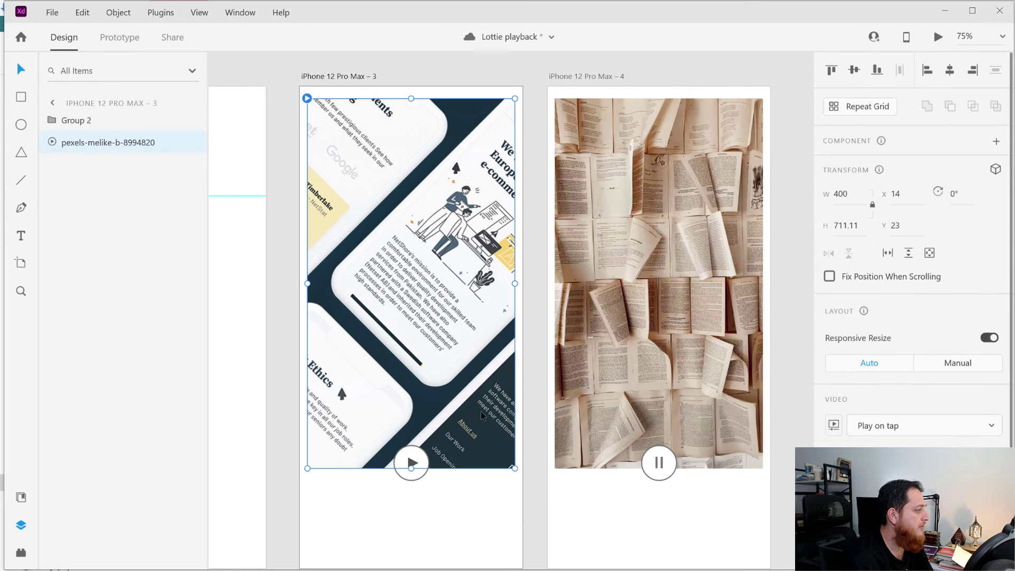
{"action": "left_click", "coordinate": [914, 431]}
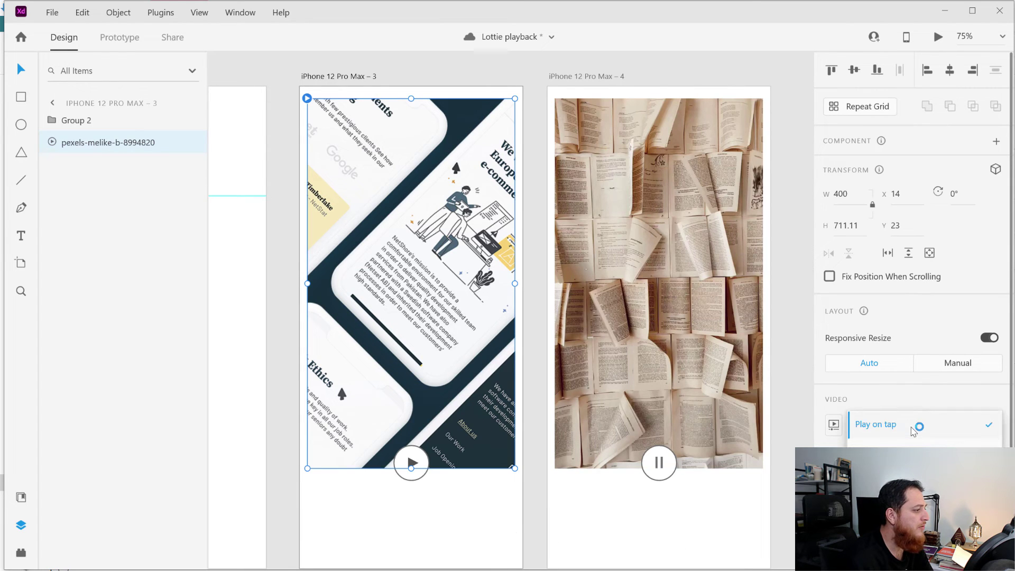
{"action": "left_click", "coordinate": [889, 466]}
Step: Check the prototype interactions of the play button, the pause button and the video on the iPhone 12 Pro Max – 3 artboard
{"action": "left_click", "coordinate": [410, 462]}
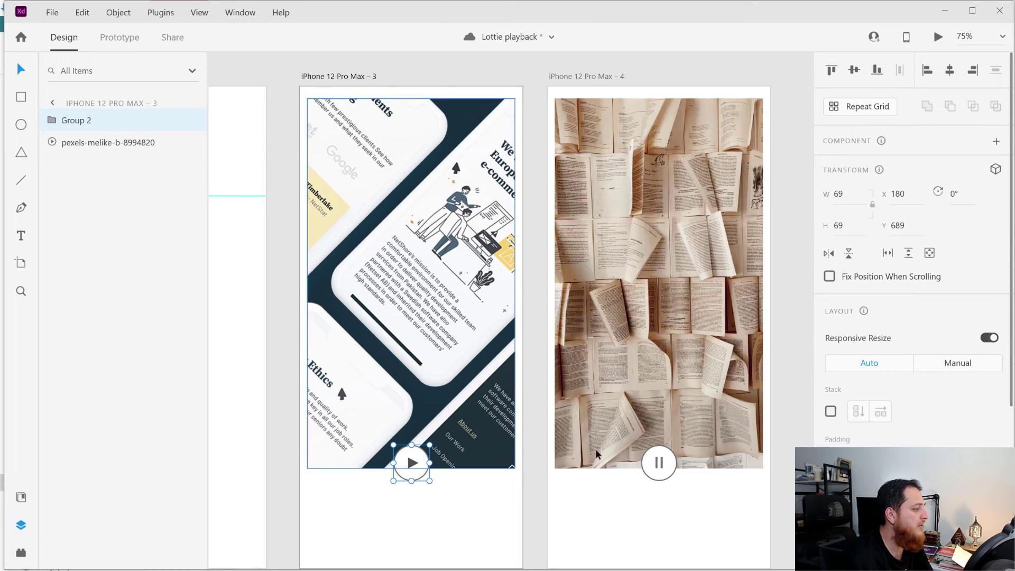
{"action": "left_click", "coordinate": [116, 38]}
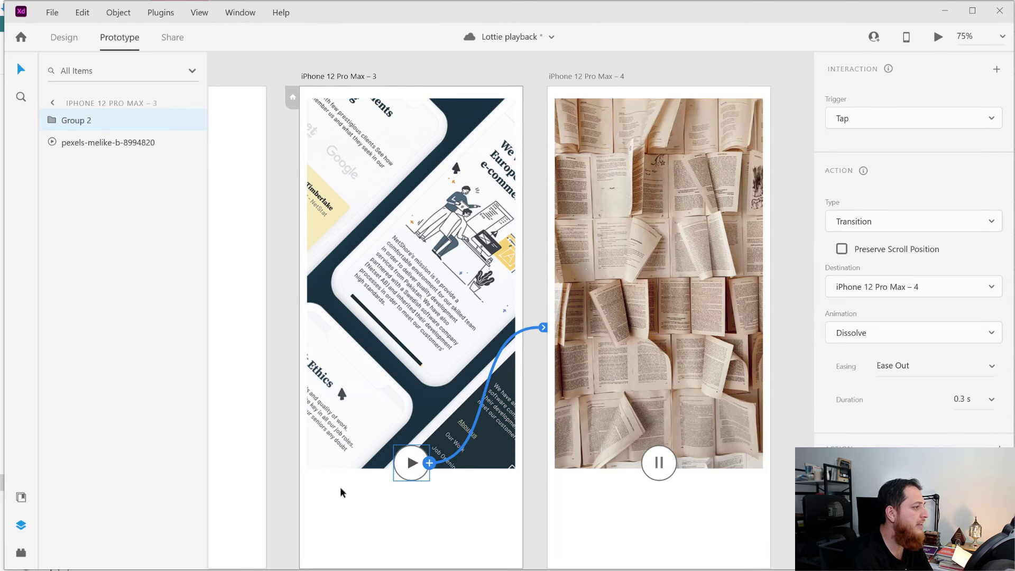
{"action": "left_click", "coordinate": [653, 463]}
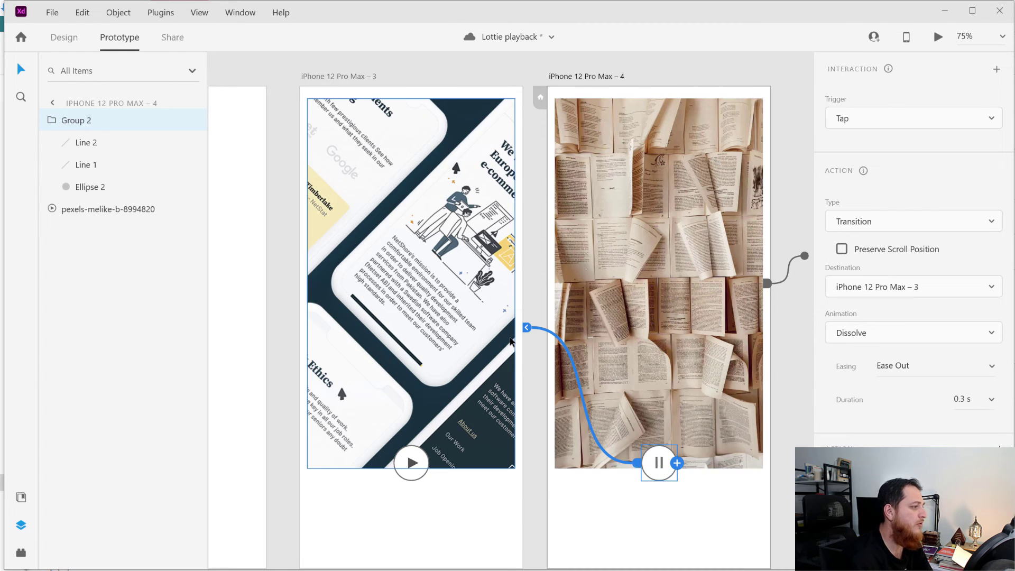
{"action": "left_click", "coordinate": [456, 323]}
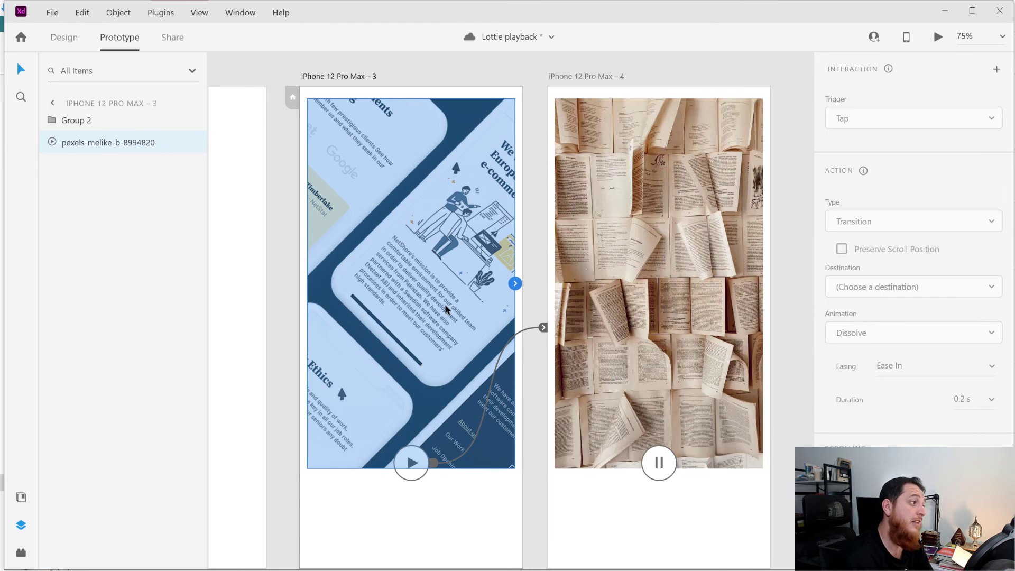
{"action": "left_click", "coordinate": [77, 41]}
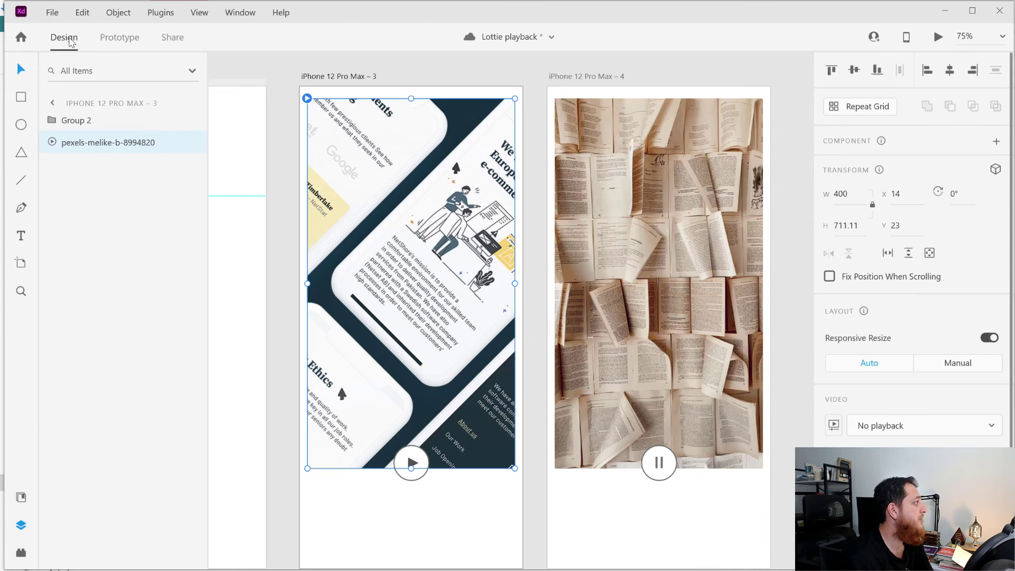
Step: Preview the prototype from the iPhone 12 Pro Max – 1 artboard, follow Watch Video Again, test the play and pause buttons, and close the preview
{"action": "left_click", "coordinate": [285, 195]}
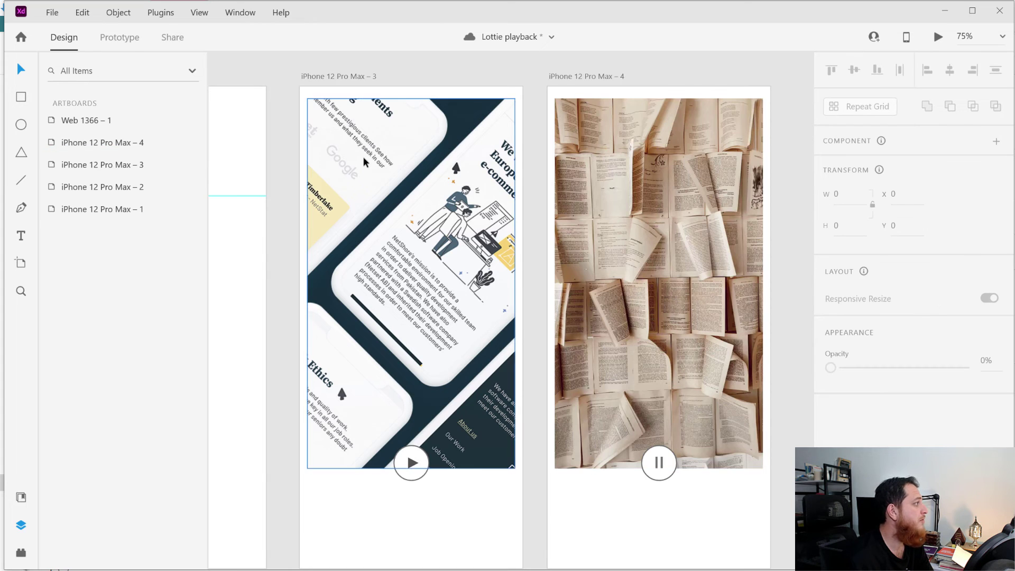
{"action": "scroll", "coordinate": [408, 249], "scroll_direction": "left", "scroll_amount": 10}
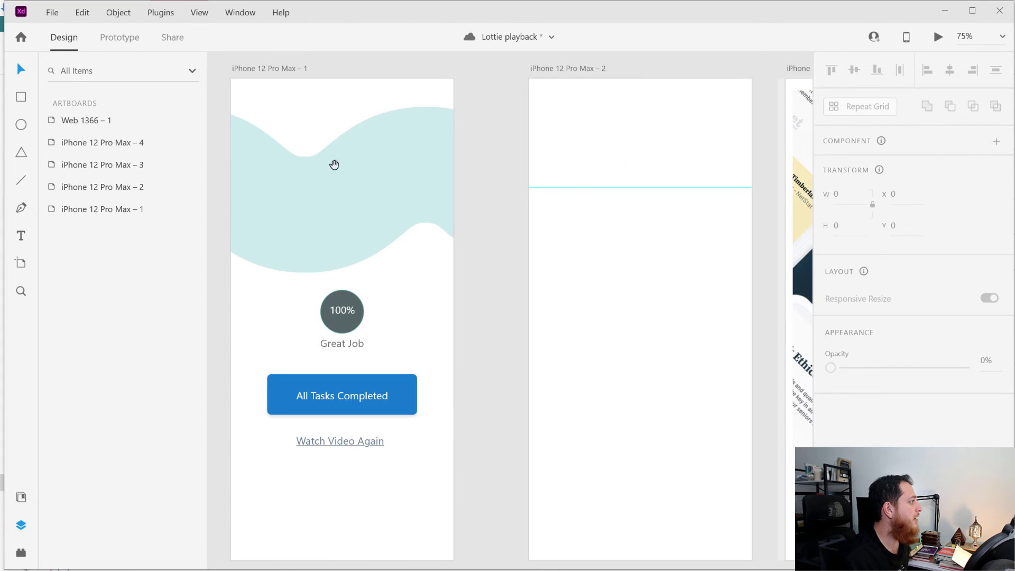
{"action": "left_click", "coordinate": [281, 64]}
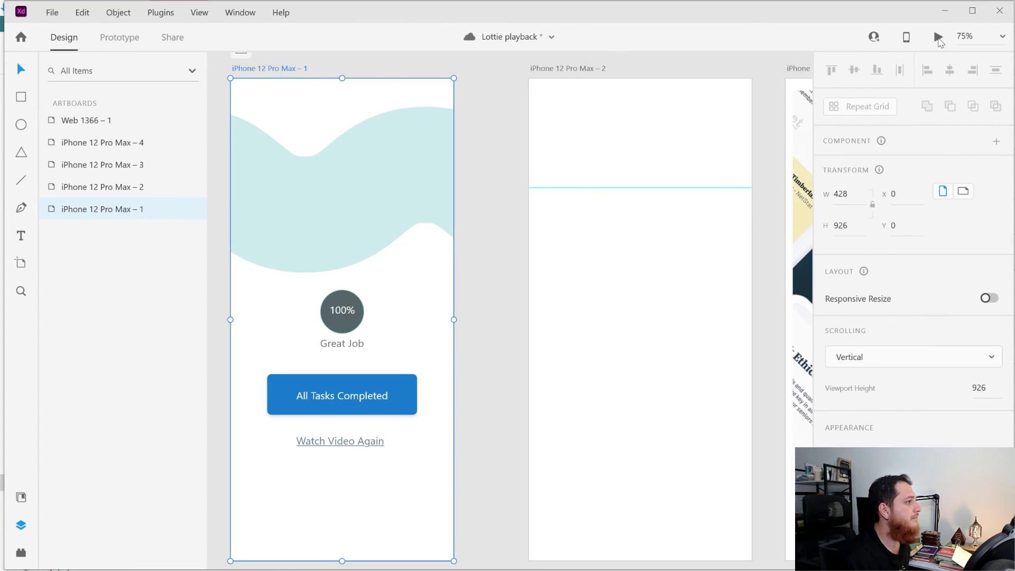
{"action": "left_click", "coordinate": [938, 37]}
{"action": "left_click_drag", "start_coordinate": [204, 34], "coordinate": [218, 18]}
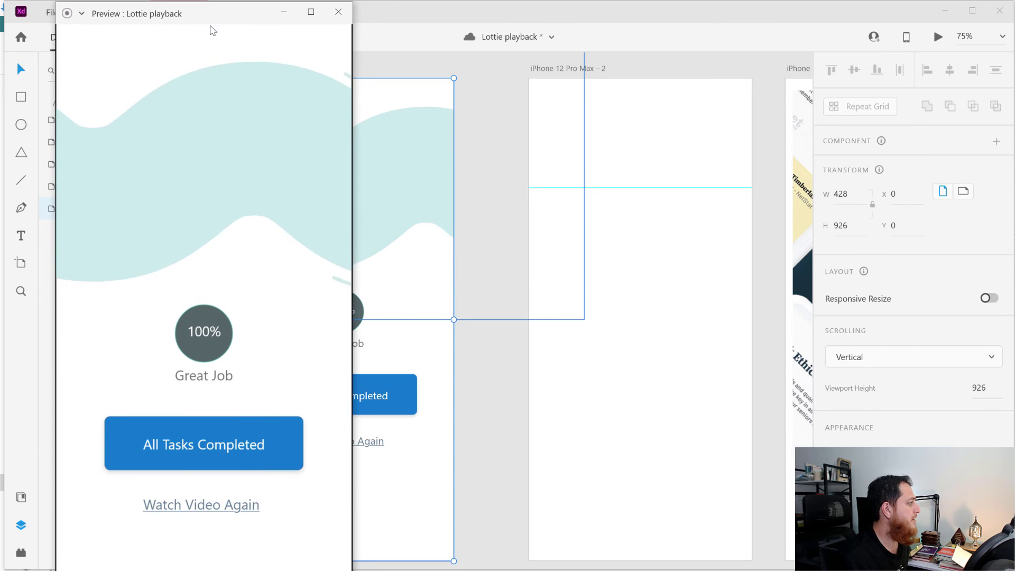
{"action": "left_click", "coordinate": [184, 506]}
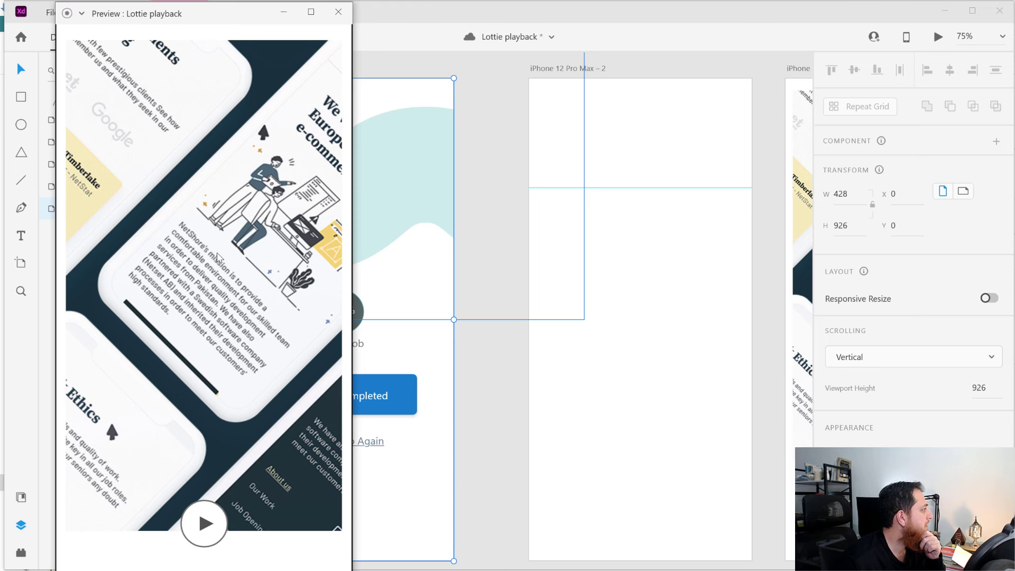
{"action": "left_click", "coordinate": [199, 525]}
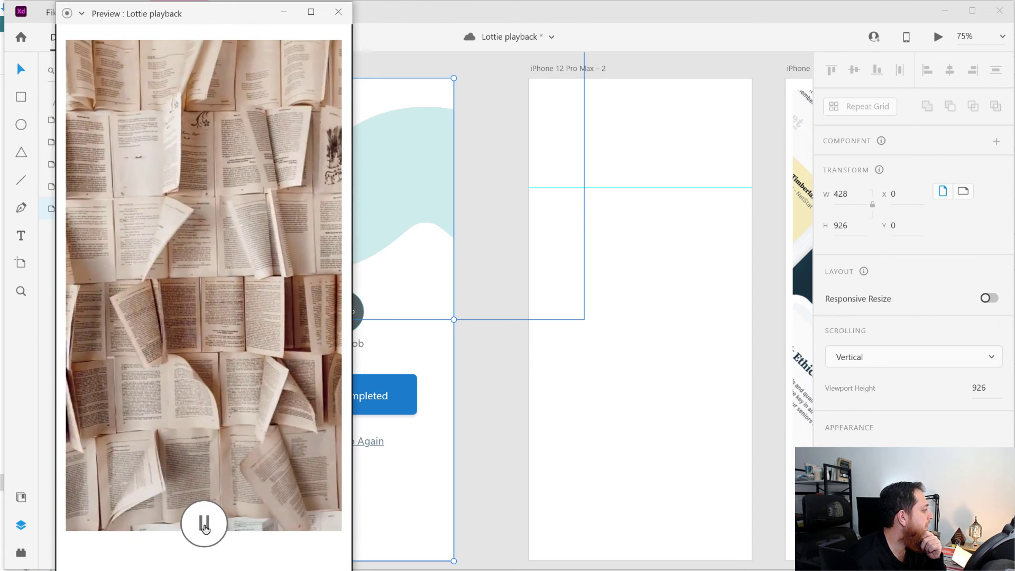
{"action": "left_click", "coordinate": [206, 528]}
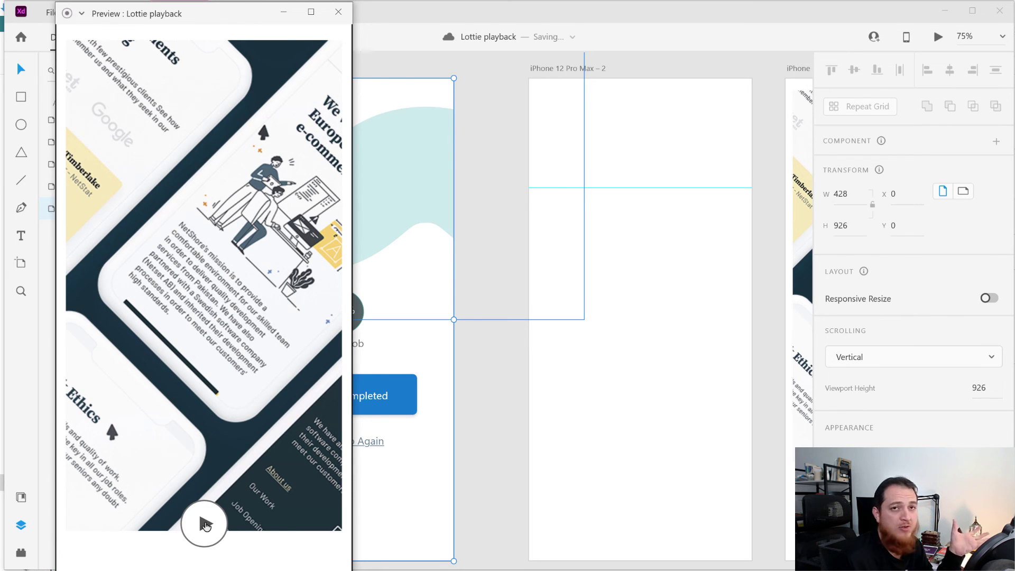
{"action": "left_click", "coordinate": [338, 12]}
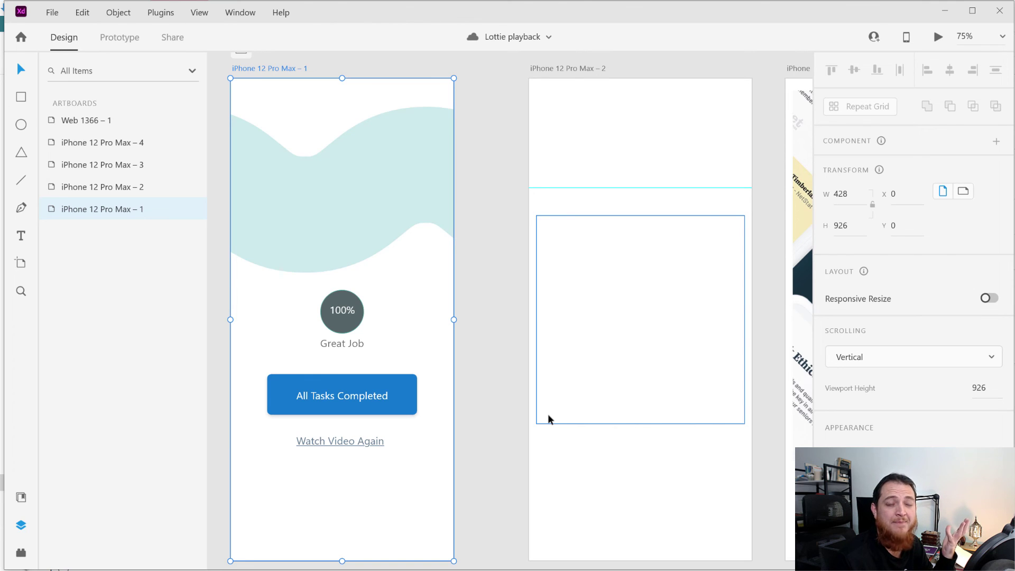
Step: Deselect the artboard, switch to the web browser and close the Tablet animation preview on LottieFiles
{"action": "left_click", "coordinate": [484, 278]}
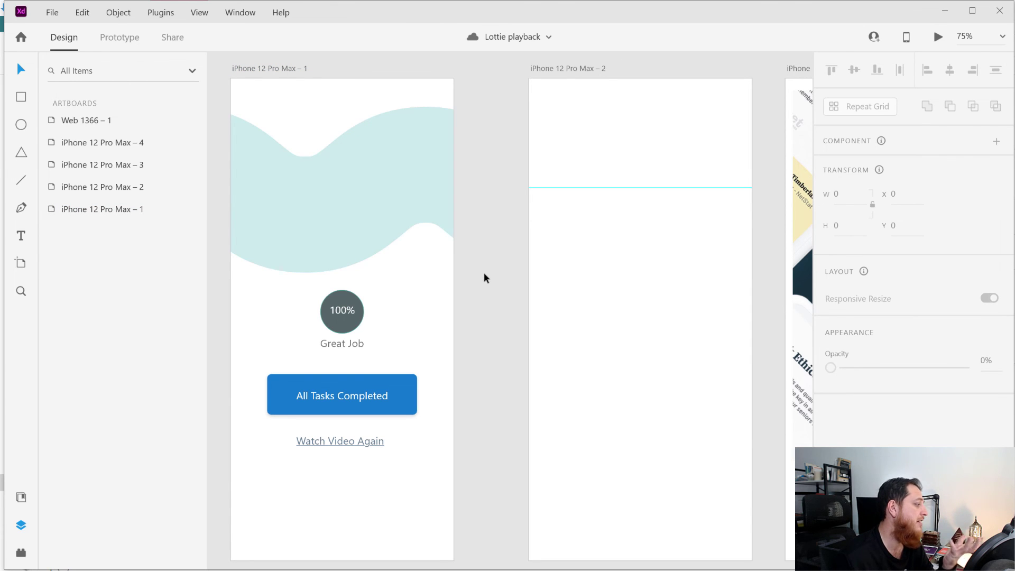
{"action": "key", "text": "alt+Tab"}
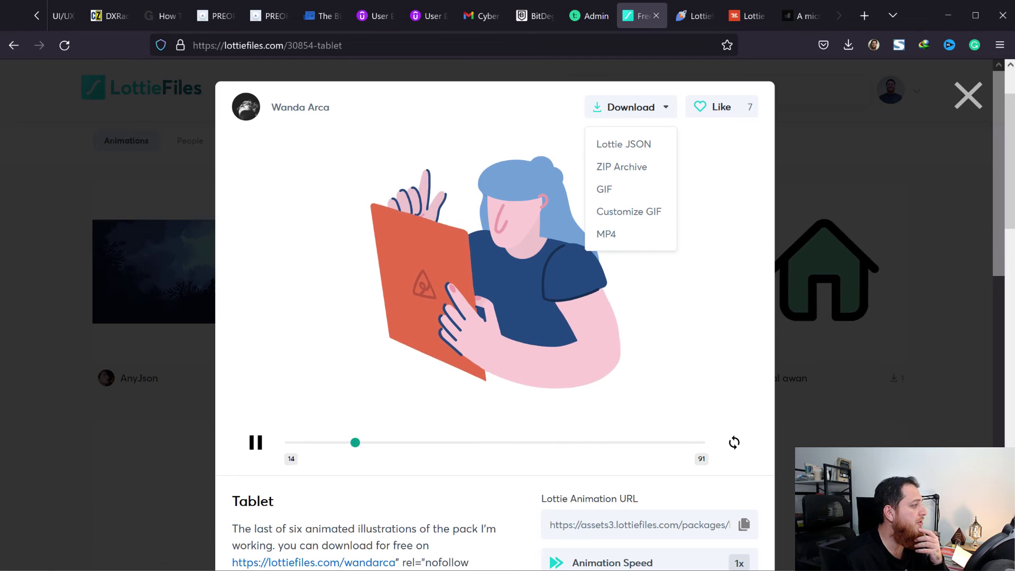
{"action": "left_click", "coordinate": [918, 332]}
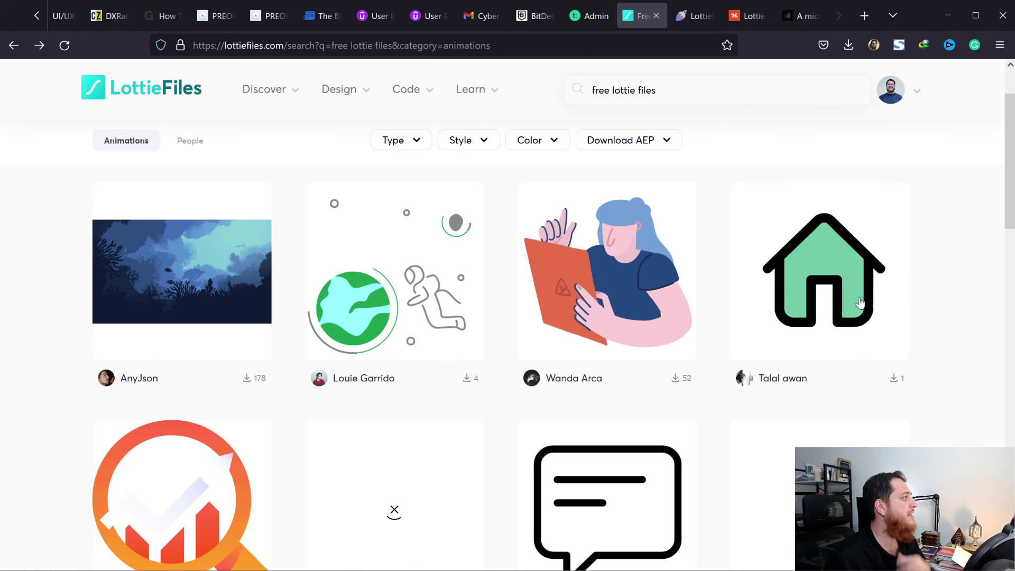
Step: Switch to the LottieFlow website and look over the Bakground 11 animation's download page
{"action": "left_click", "coordinate": [693, 18]}
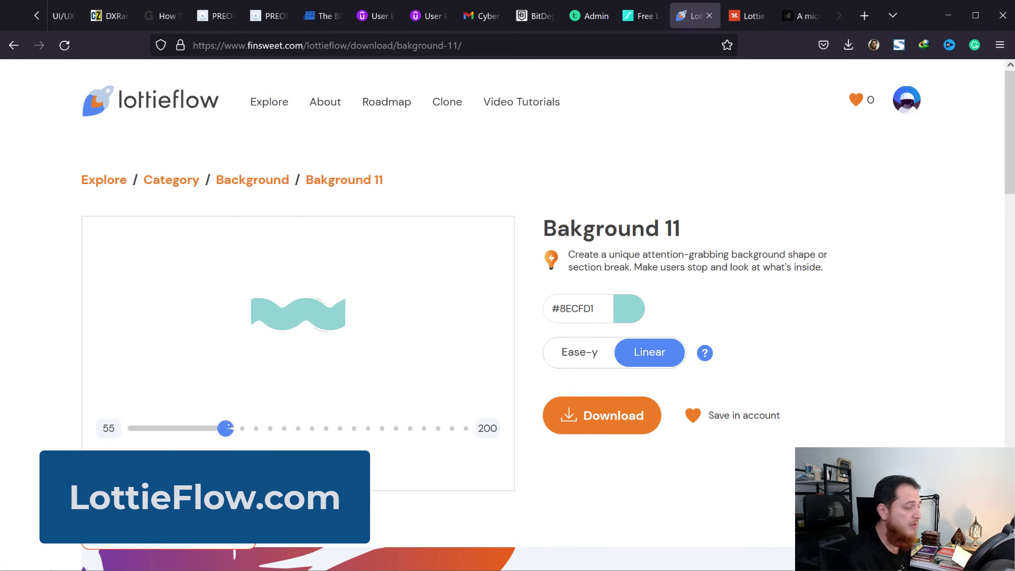
{"action": "scroll", "coordinate": [671, 501], "scroll_direction": "down", "scroll_amount": 2}
{"action": "scroll", "coordinate": [669, 500], "scroll_direction": "down", "scroll_amount": 4}
{"action": "scroll", "coordinate": [669, 500], "scroll_direction": "up", "scroll_amount": 5}
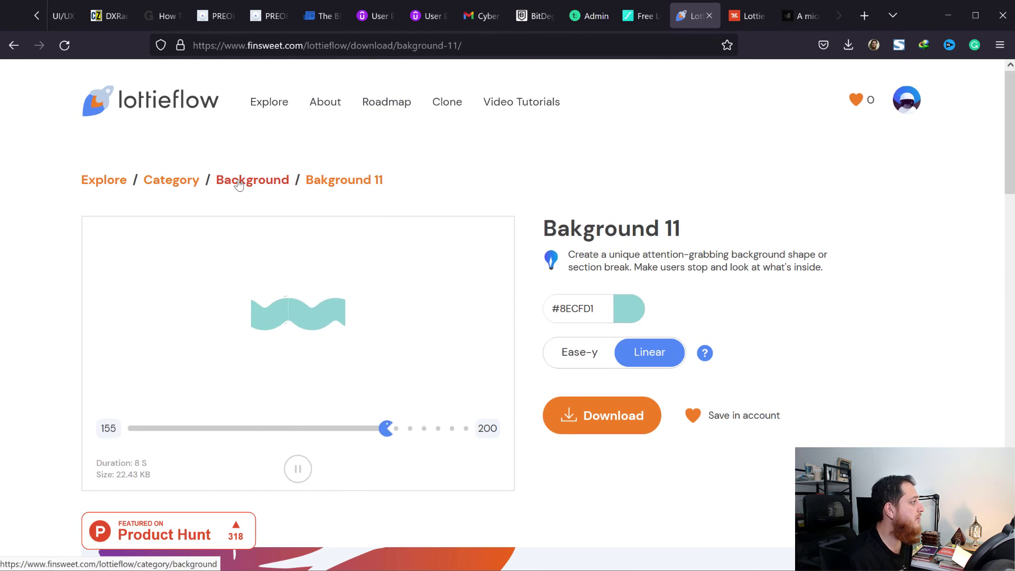
Step: Open LottieFlow's category overview and browse the available animation categories
{"action": "left_click", "coordinate": [178, 180]}
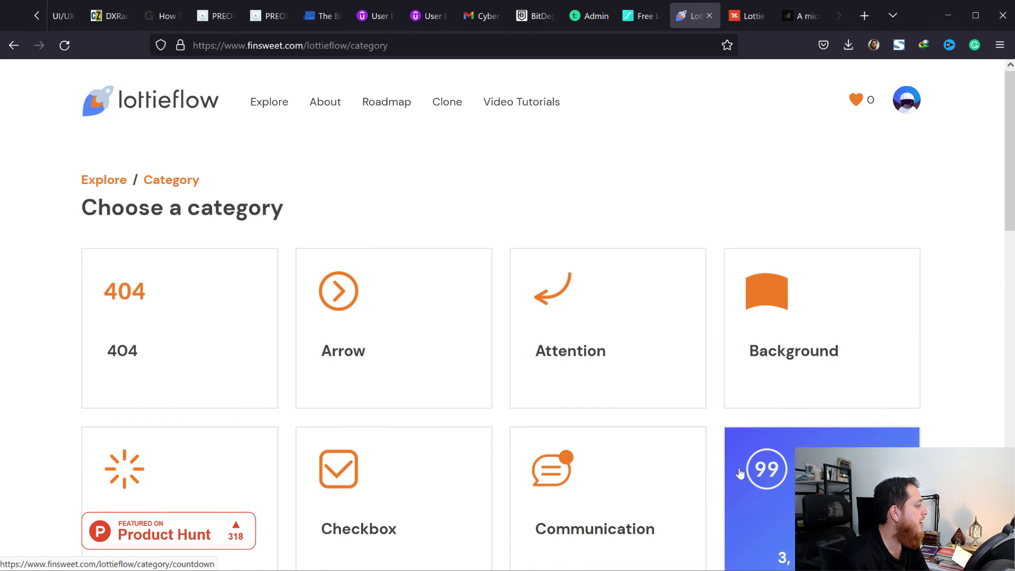
{"action": "scroll", "coordinate": [730, 466], "scroll_direction": "down", "scroll_amount": 3}
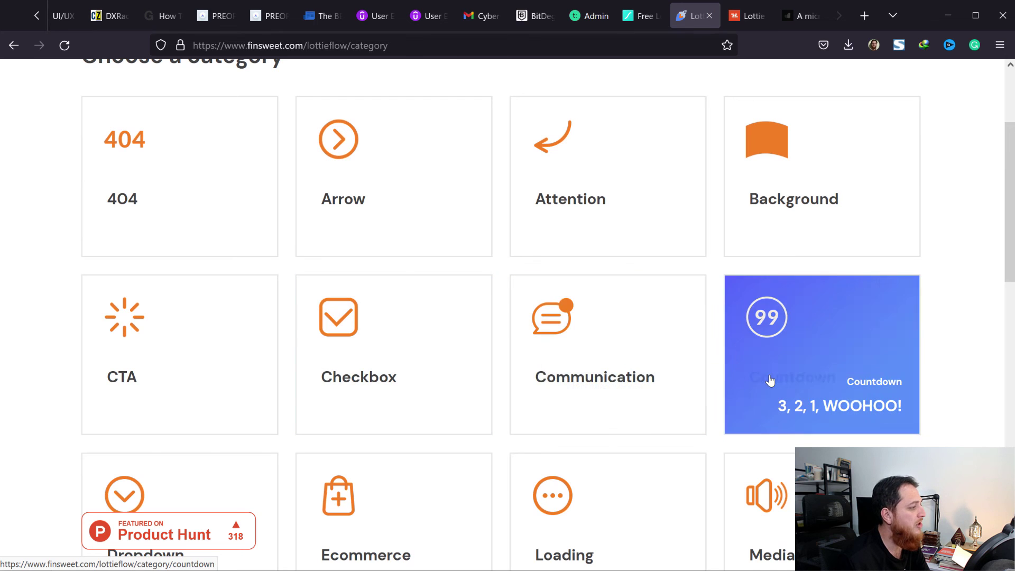
{"action": "scroll", "coordinate": [490, 444], "scroll_direction": "down", "scroll_amount": 3}
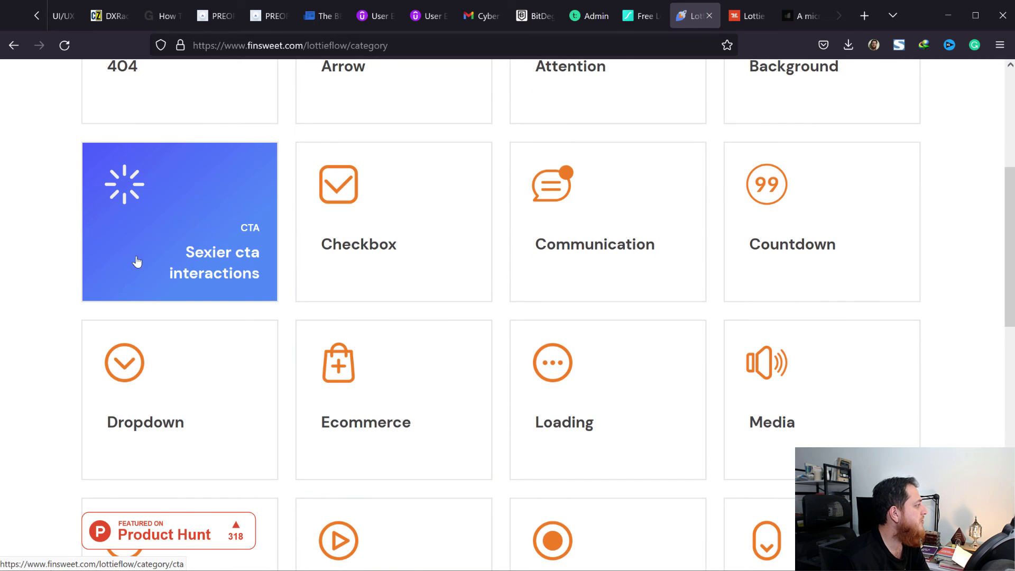
Step: Open the CTA category, look through its animations including CTA 01-1, and return to the category overview
{"action": "left_click", "coordinate": [159, 246]}
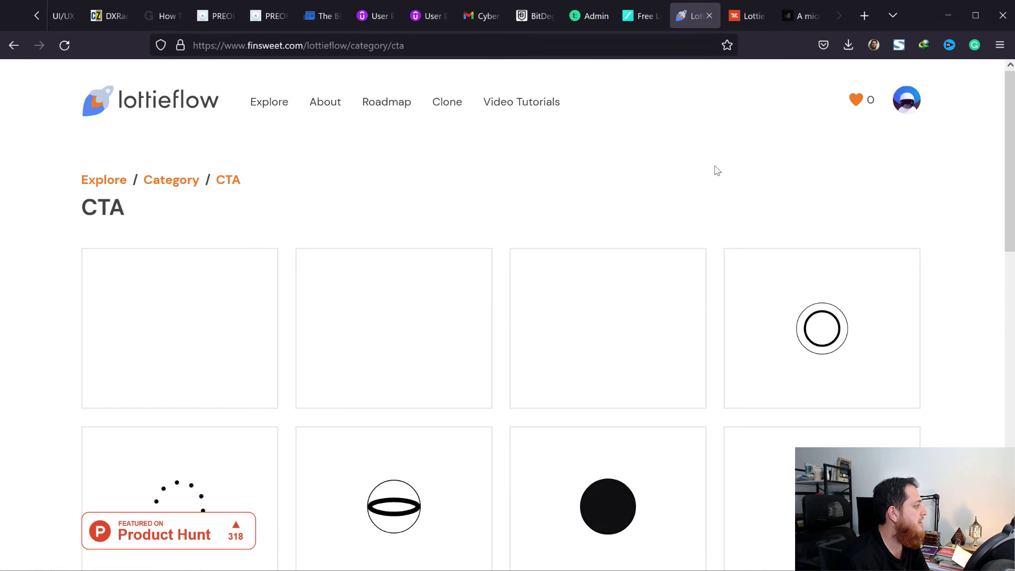
{"action": "scroll", "coordinate": [634, 150], "scroll_direction": "down", "scroll_amount": 5}
{"action": "scroll", "coordinate": [635, 150], "scroll_direction": "down", "scroll_amount": 1}
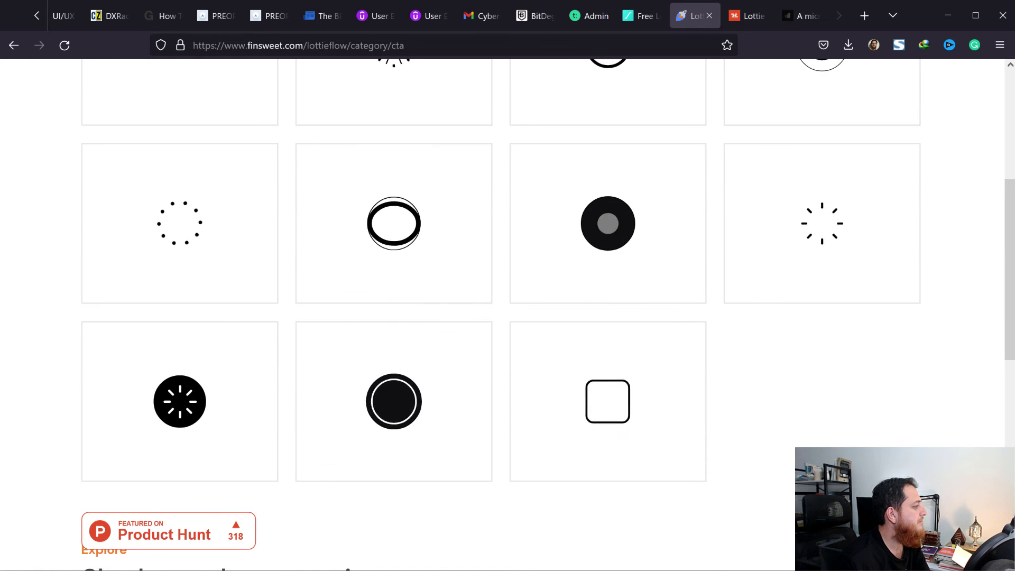
{"action": "scroll", "coordinate": [507, 317], "scroll_direction": "up", "scroll_amount": 4}
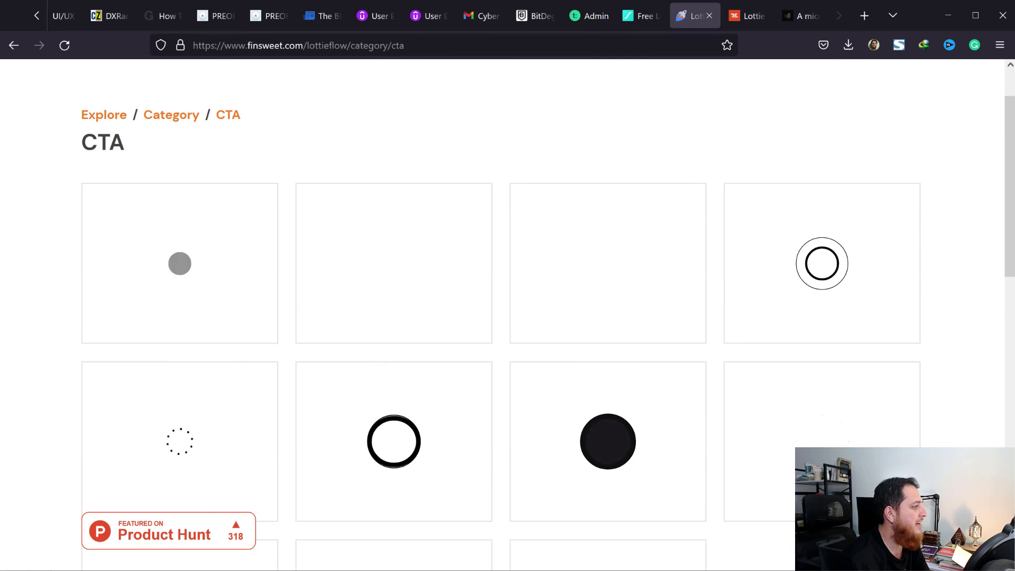
{"action": "mouse_move", "coordinate": [784, 446]}
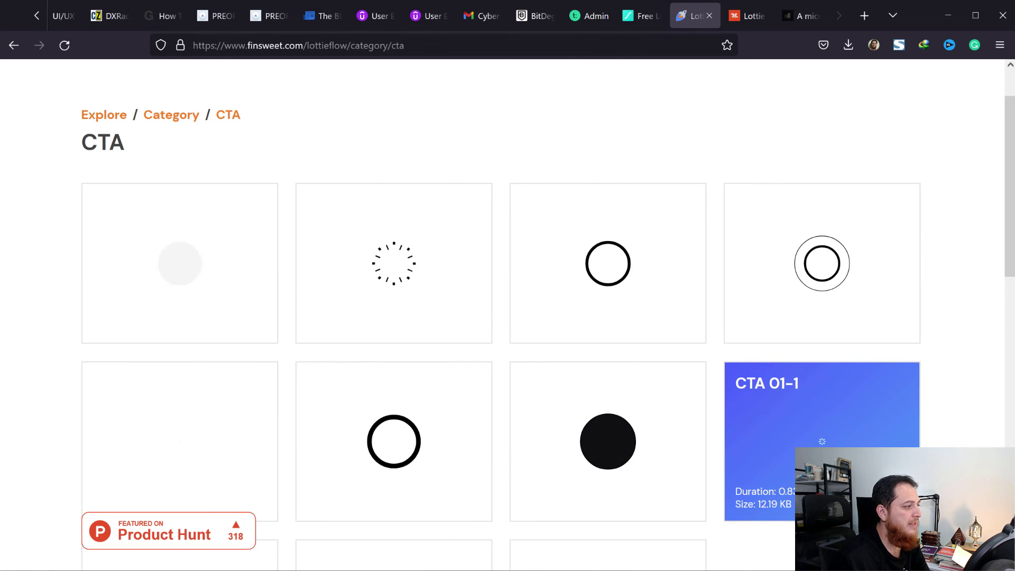
{"action": "key", "text": "alt+Left"}
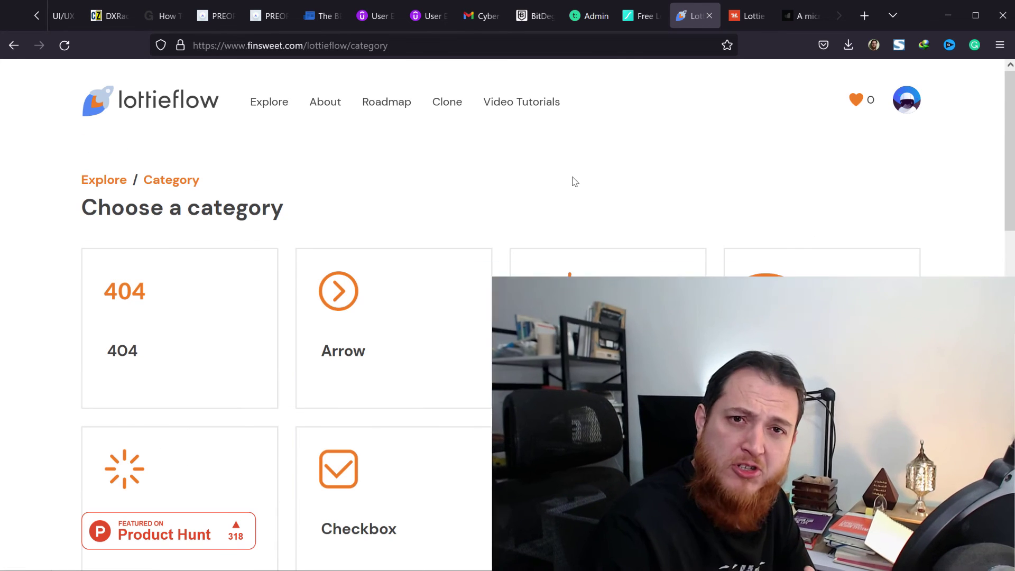